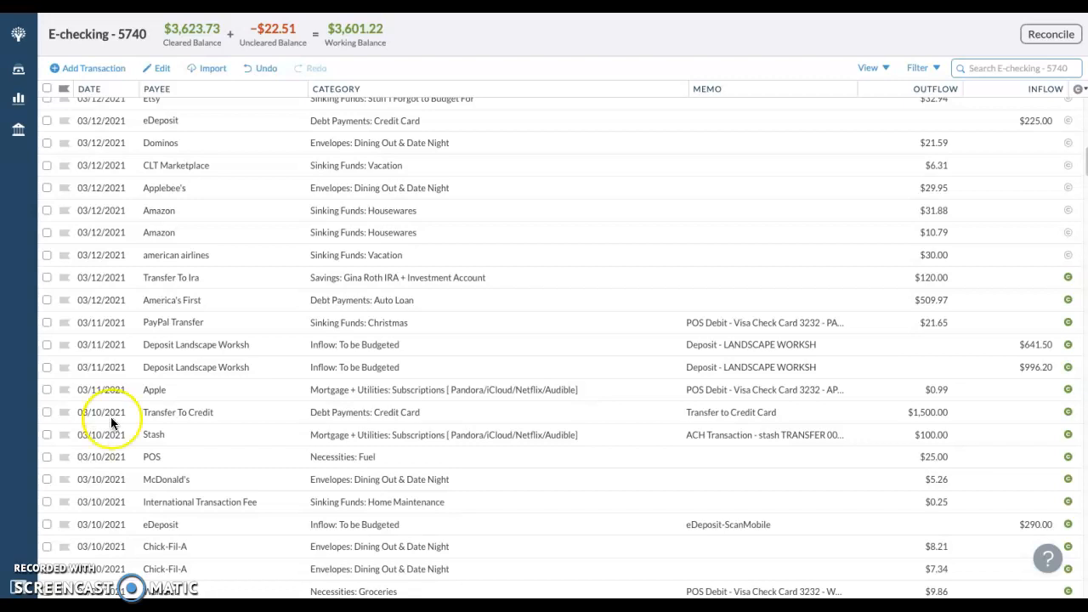
Step: Turn the 03/10/2021 eDeposit transaction into a split across multiple categories
scroll(243, 302, "up", 5)
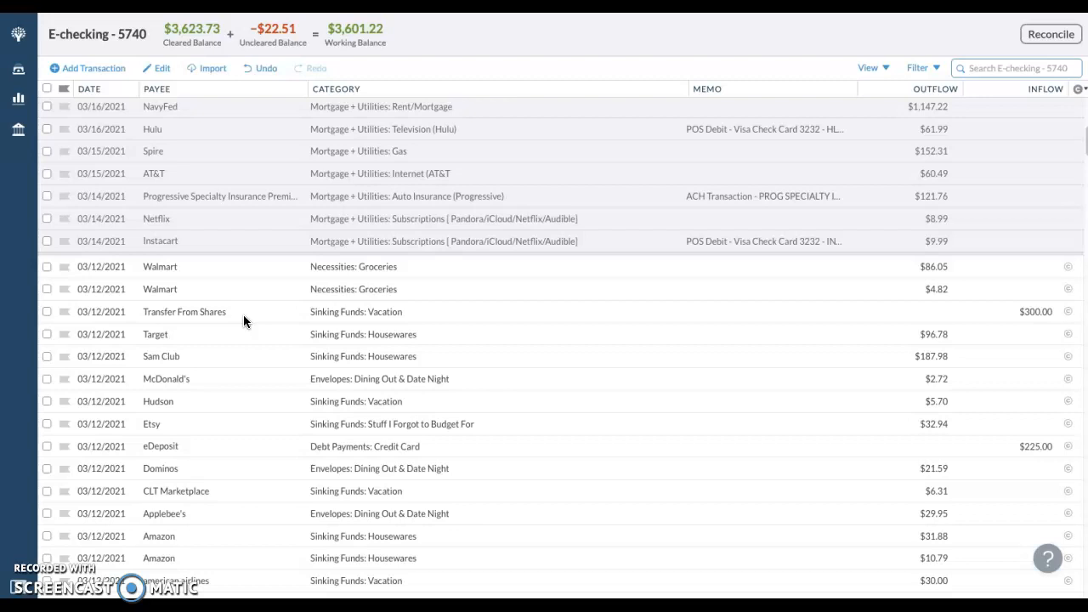
scroll(250, 336, "down", 6)
scroll(250, 333, "down", 2)
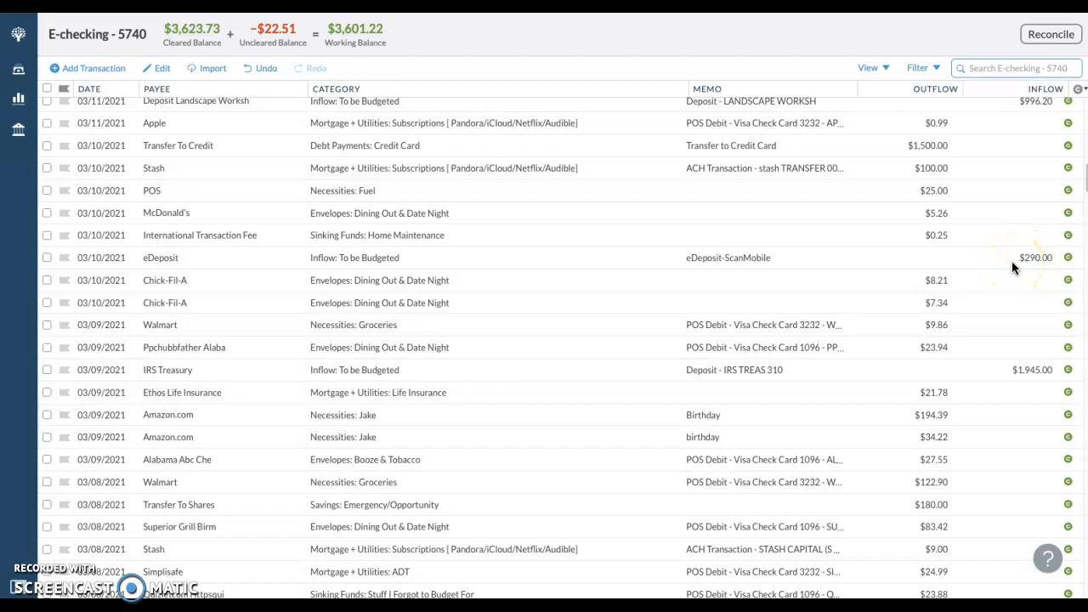
left_click(389, 263)
left_click(389, 263)
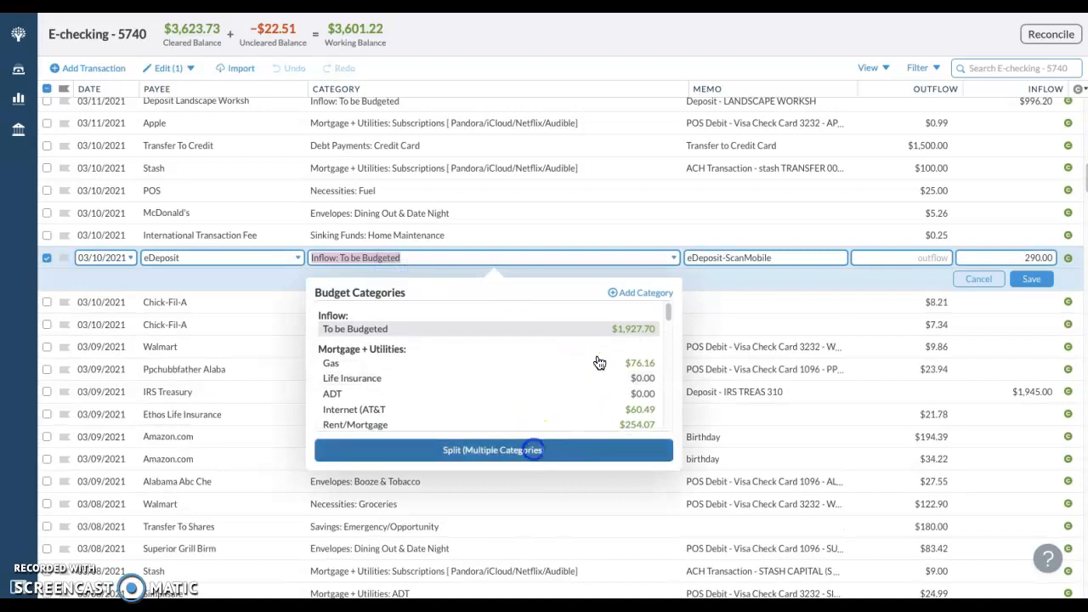
left_click(538, 446)
left_click(914, 279)
type("20")
left_click(910, 303)
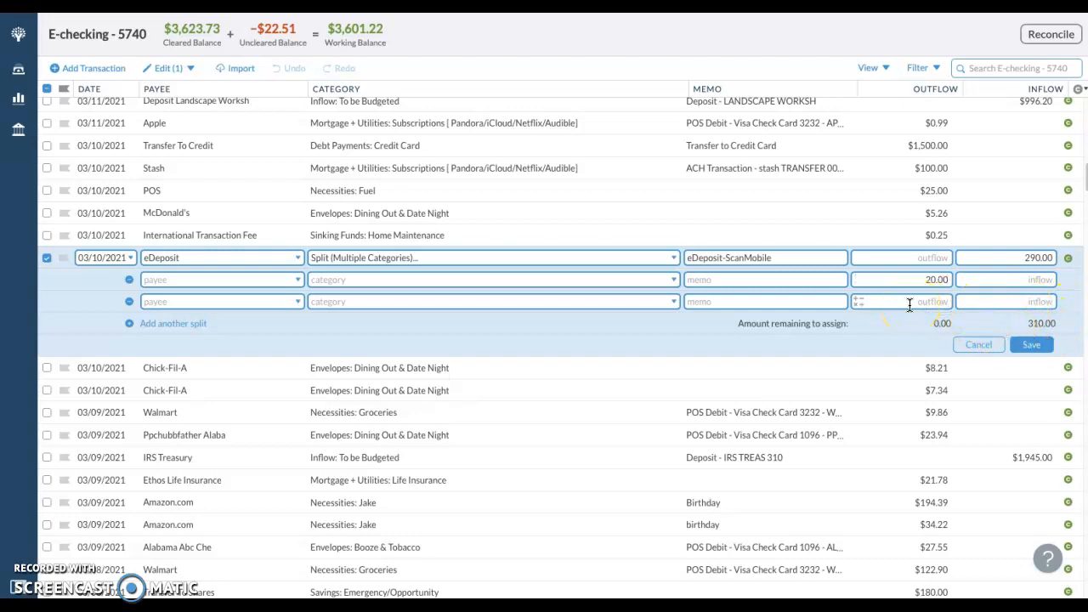
left_click(935, 281)
key("BackSpace")
Step: Set the eDeposit's first split line to a 20.00 inflow and the second to a 270.00 inflow
left_click(996, 277)
type("20")
left_click(1023, 302)
type("270")
Step: Assign the 20.00 split to Envelopes: Dining Out & Date Night and the 270.00 split to the person-named Necessities category, saving the transaction
left_click(457, 273)
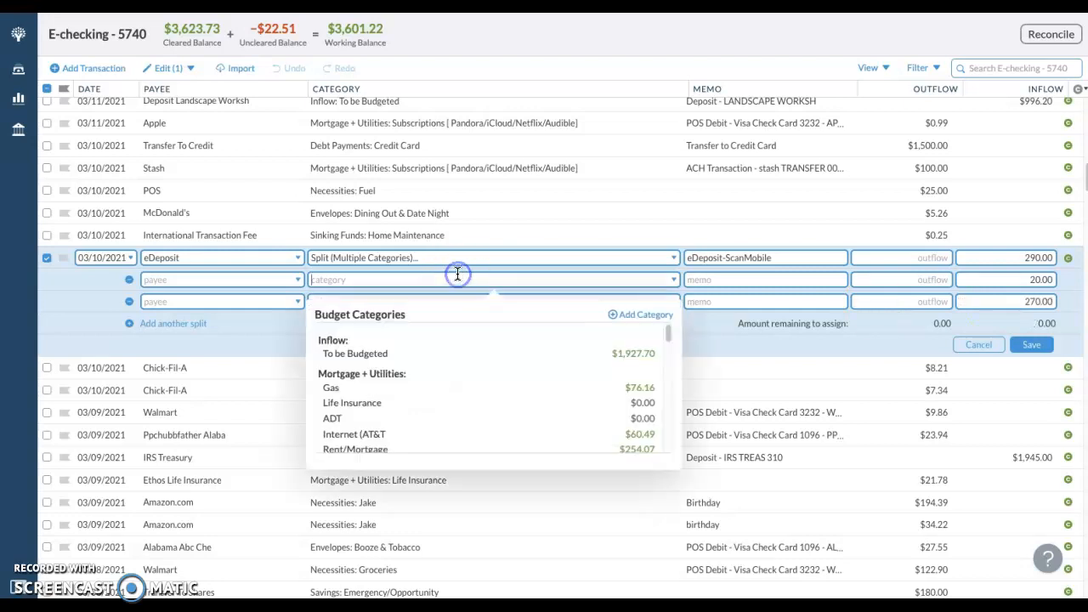
type("dining")
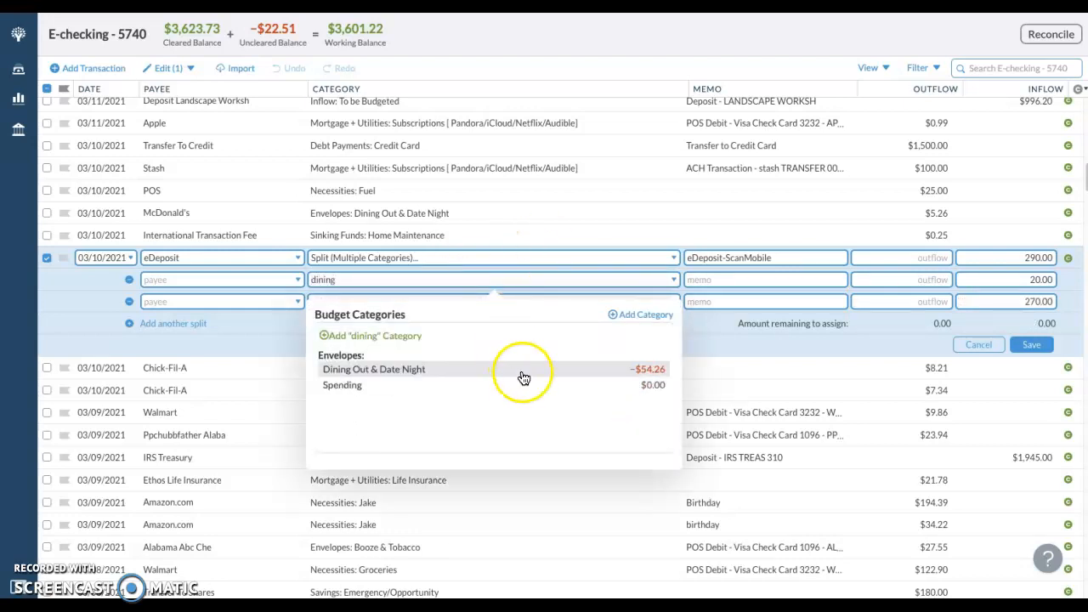
left_click(523, 378)
left_click(505, 309)
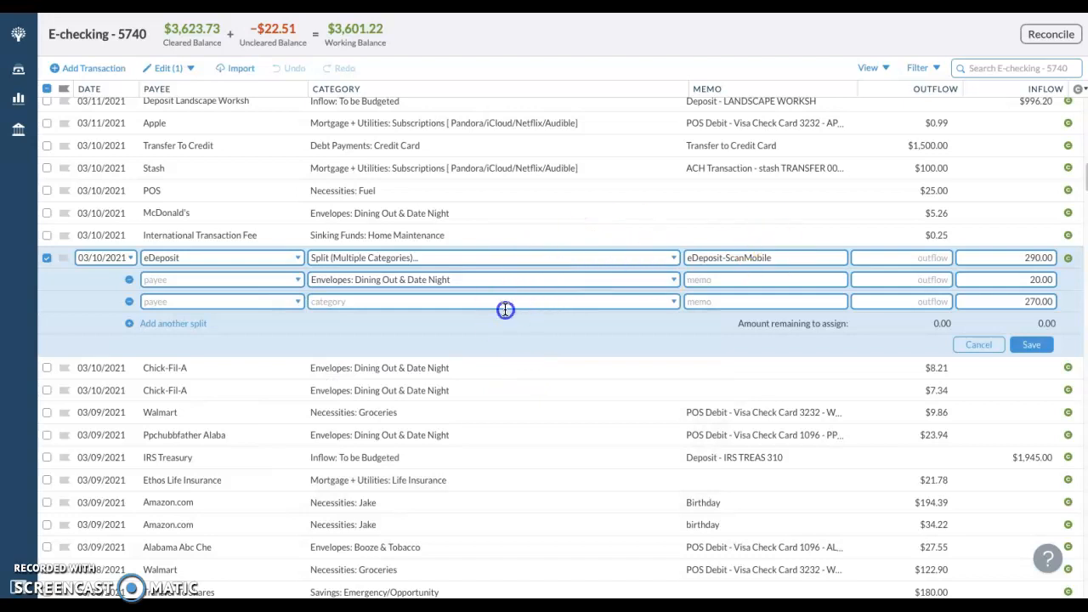
left_click(513, 299)
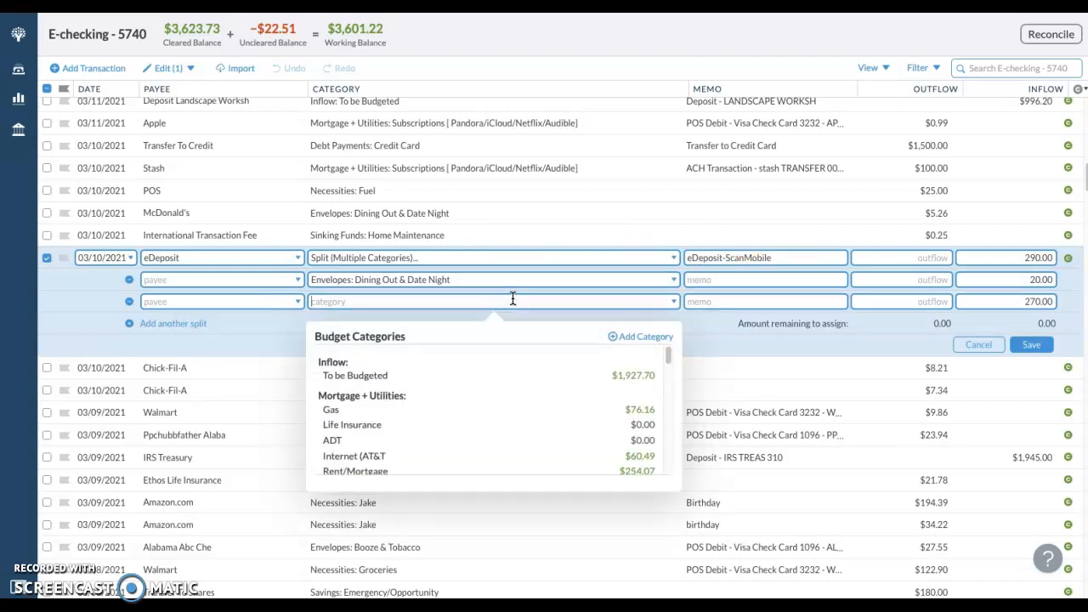
type("j")
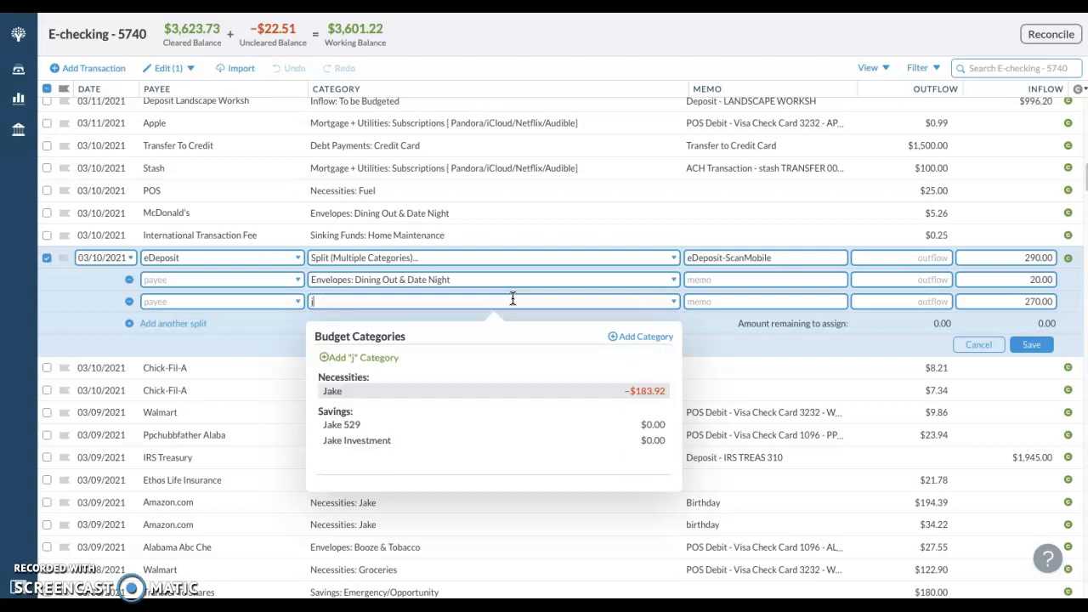
left_click(596, 393)
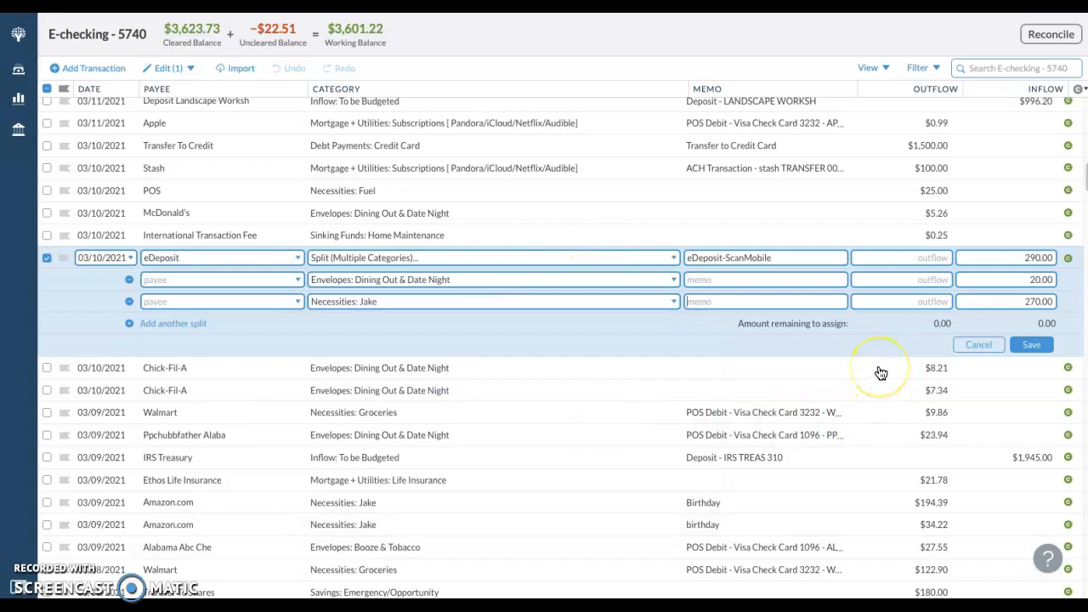
left_click(1037, 355)
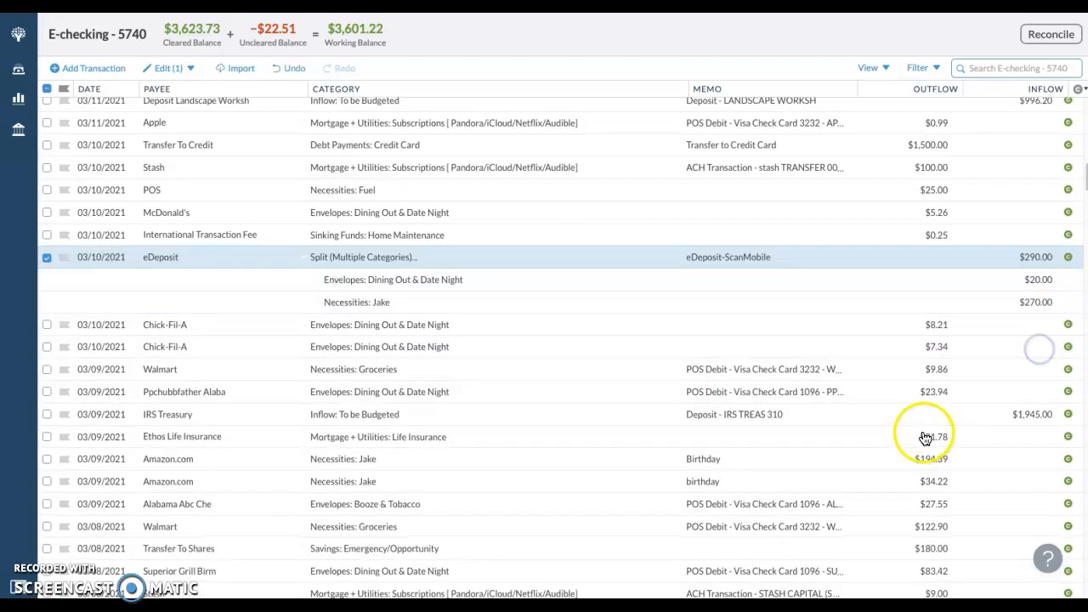
left_click(47, 258)
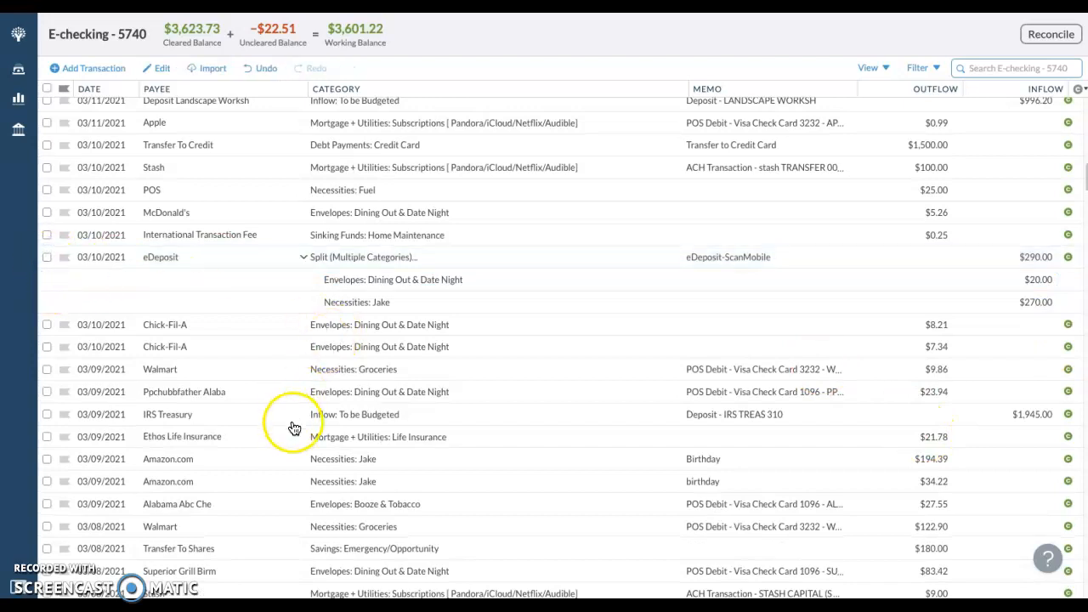
Step: Recategorize the 03/11/2021 PayPal Transfer to the person-named Necessities category and save it
scroll(288, 427, "up", 3)
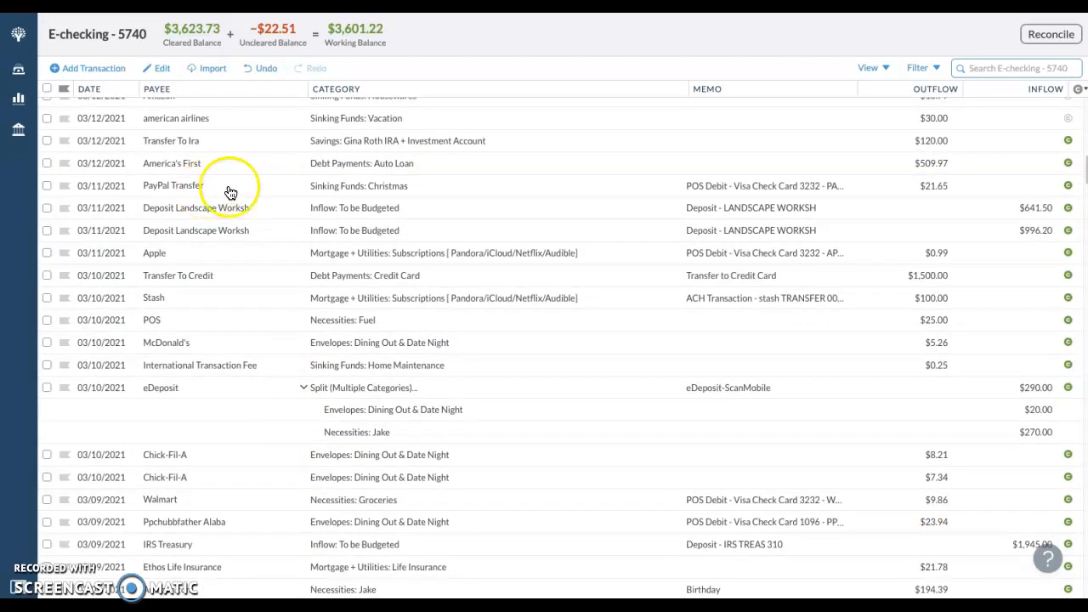
left_click(376, 187)
left_click(379, 187)
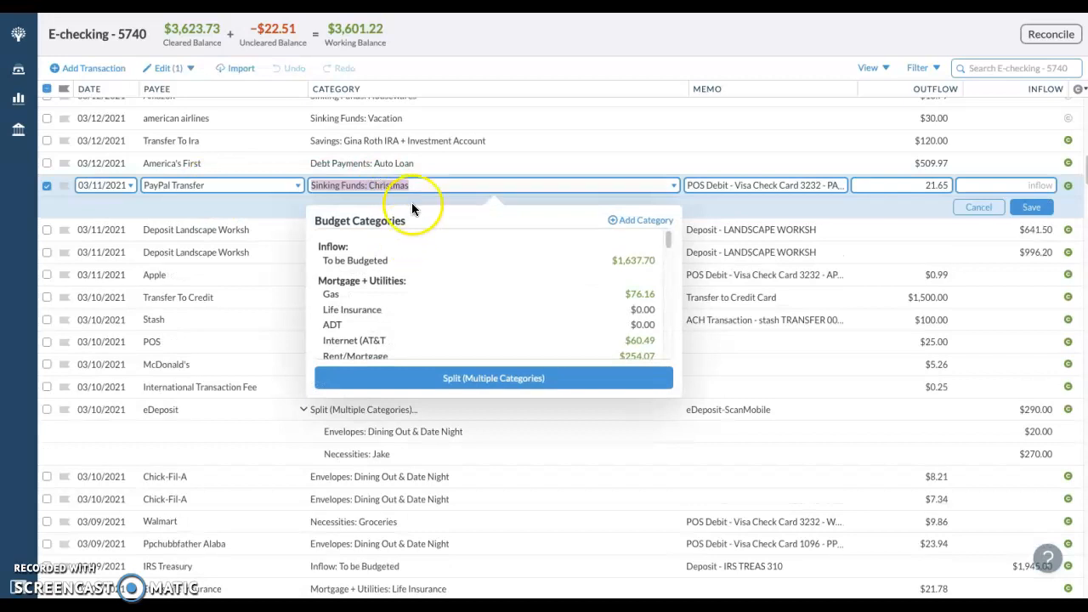
type("jake")
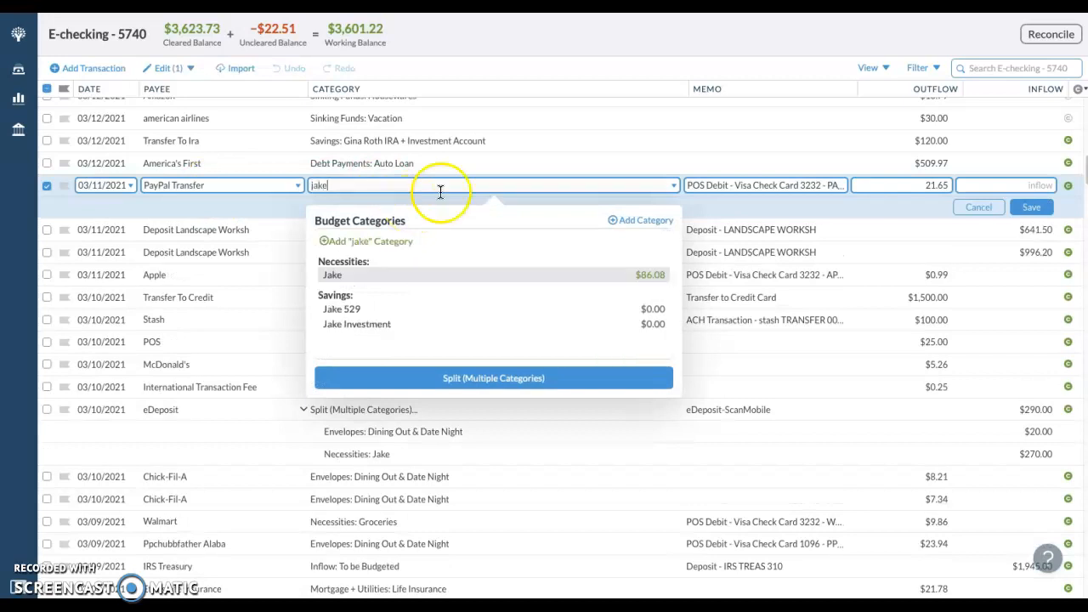
left_click(530, 275)
left_click(1030, 207)
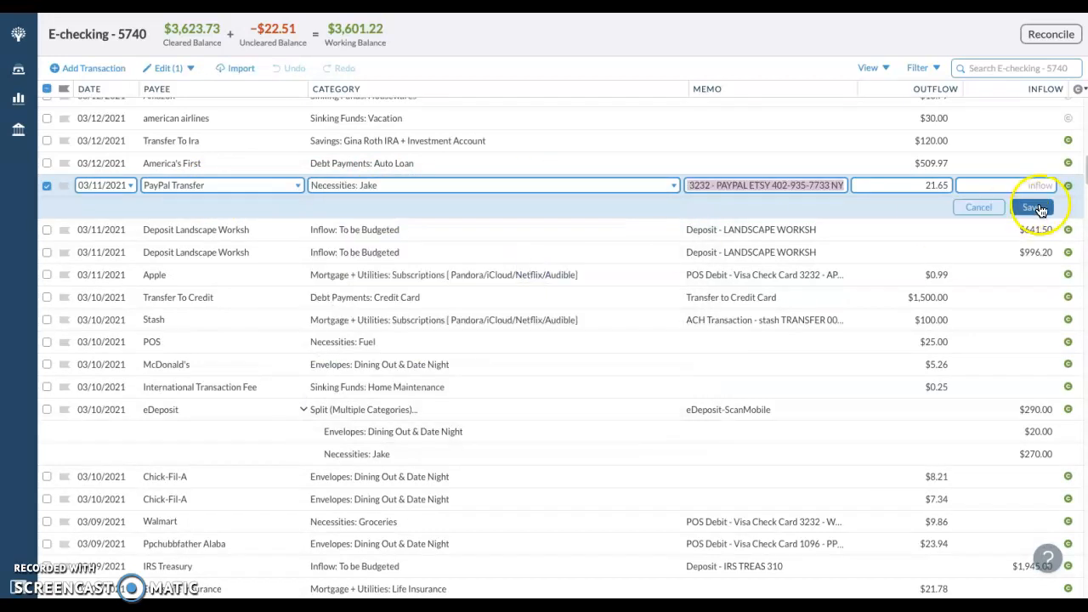
left_click(46, 185)
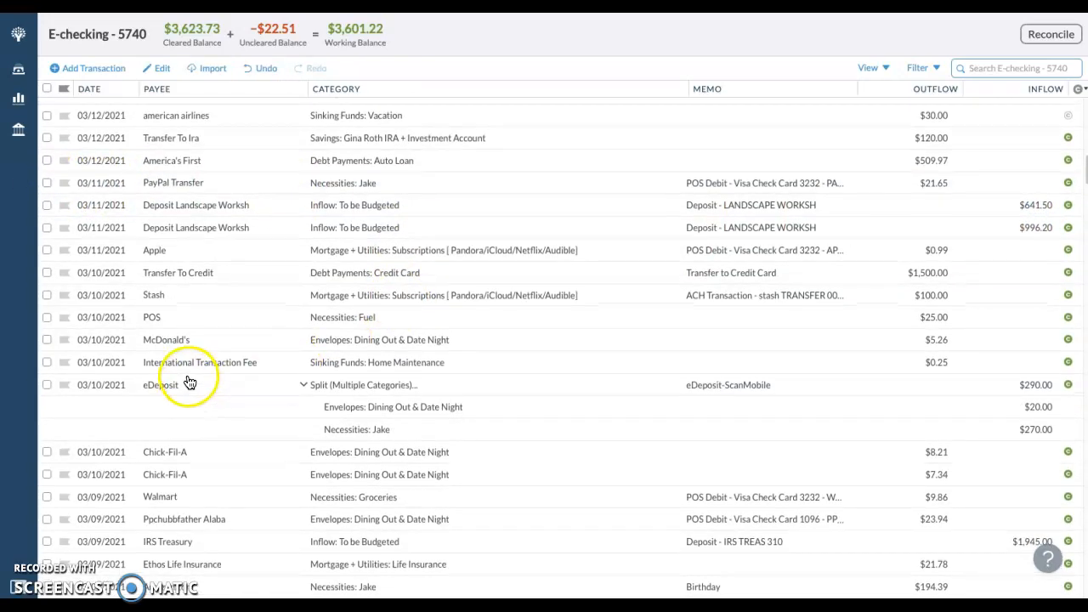
Step: Recategorize the 03/10/2021 International Transaction Fee to Sinking Funds: Stuff I Forgot to Budget For and save it
left_click(356, 363)
left_click(355, 361)
type("stuf")
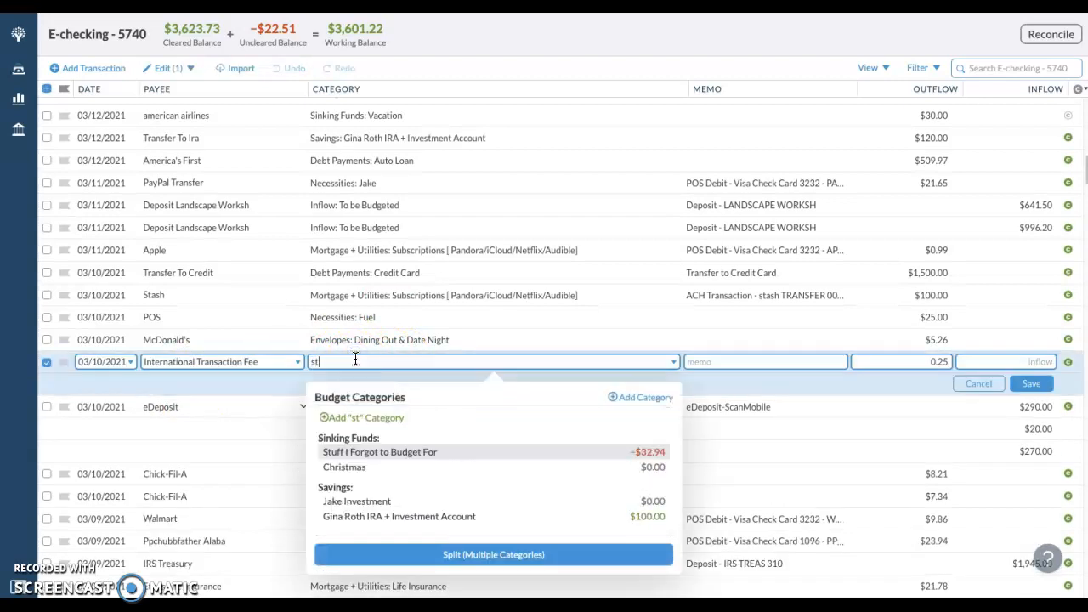
left_click(411, 449)
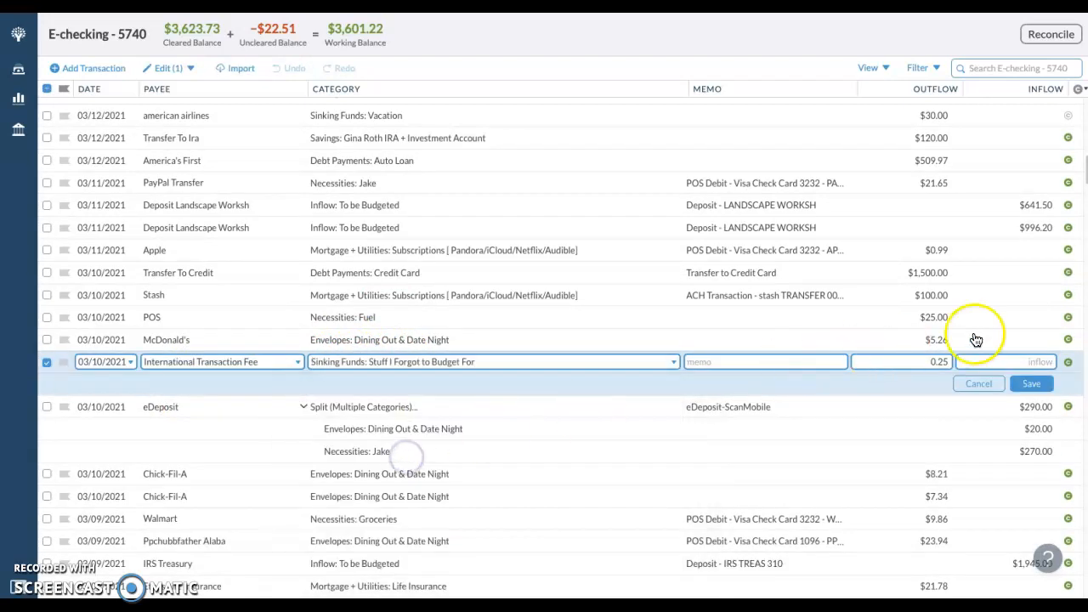
left_click(1031, 383)
left_click(45, 362)
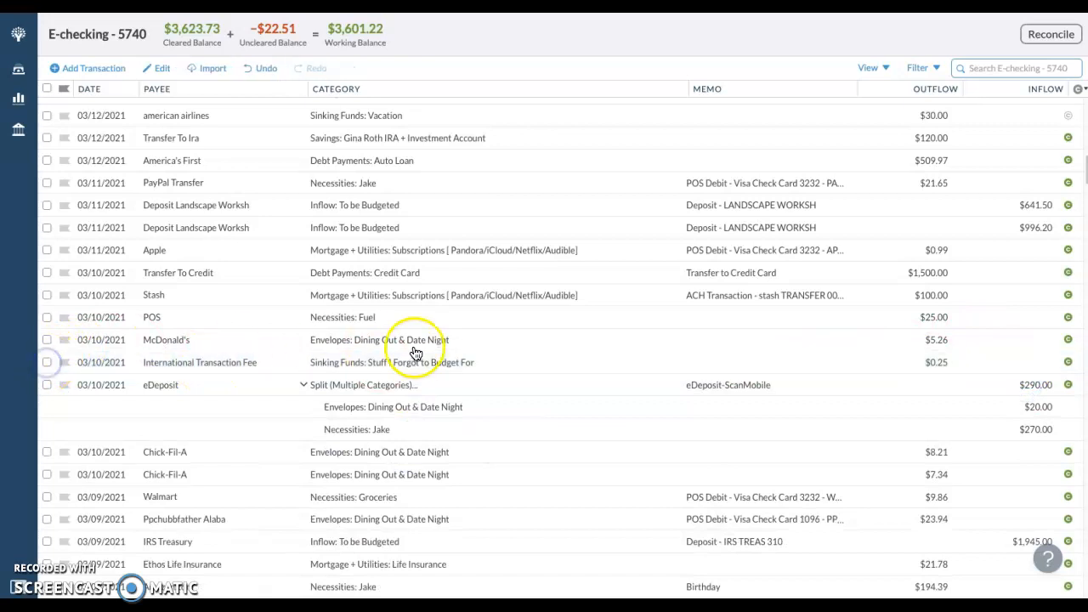
Step: Recategorize the 03/10/2021 Stash transaction to the Roth IRA + Investment Account category under Savings and save it
scroll(488, 459, "down", 1)
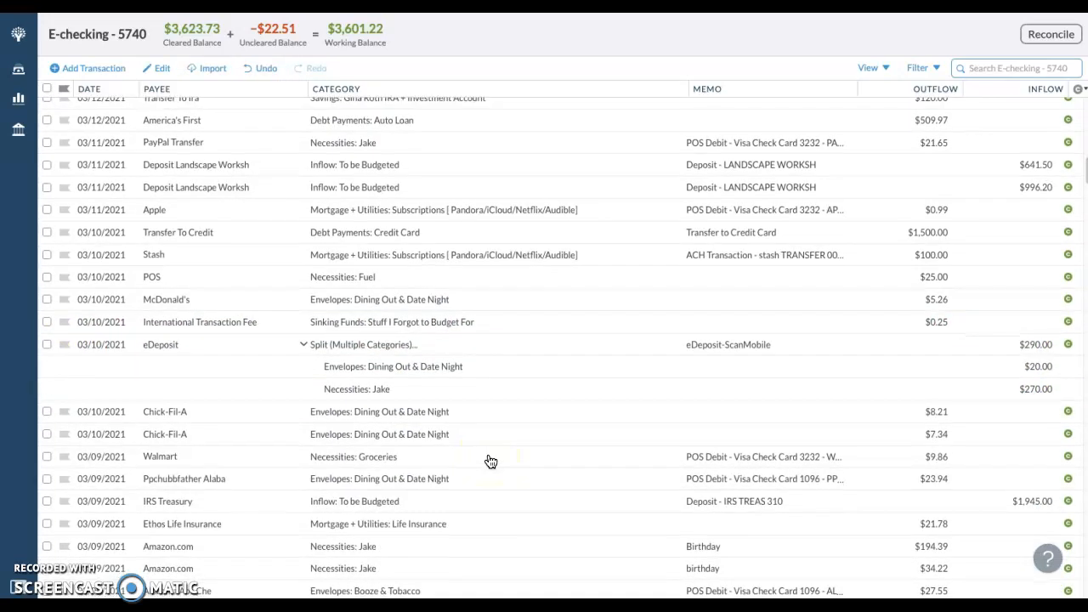
scroll(490, 462, "up", 2)
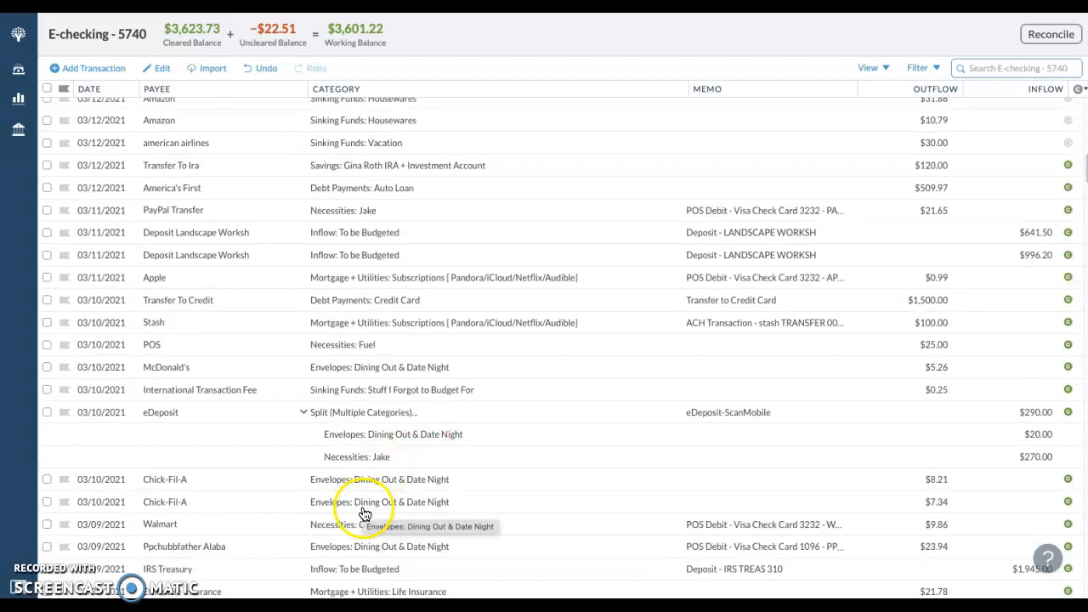
scroll(364, 513, "up", 1)
scroll(376, 381, "up", 1)
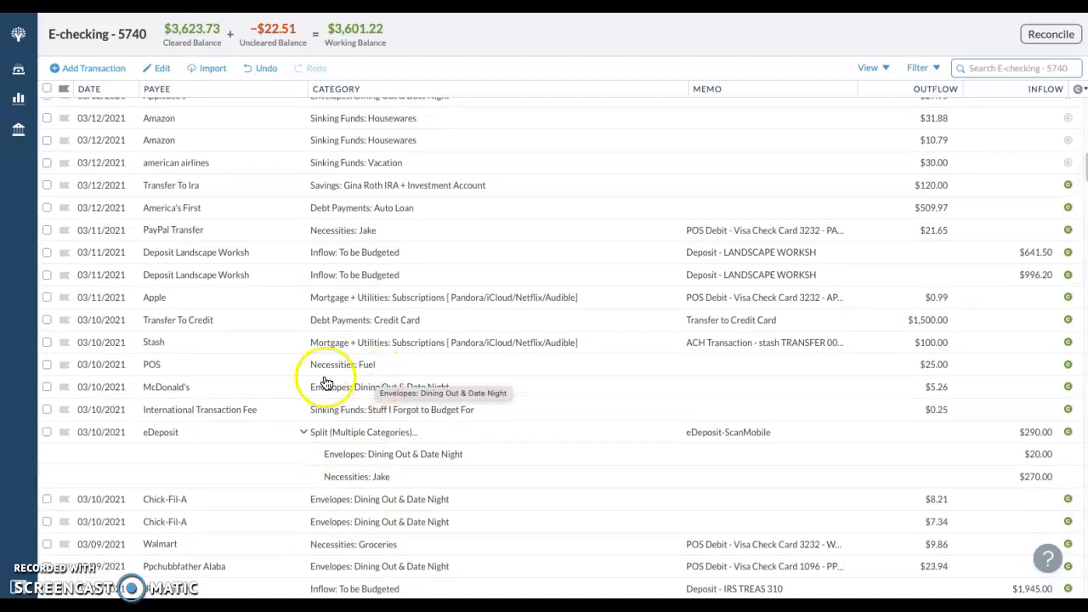
left_click(392, 345)
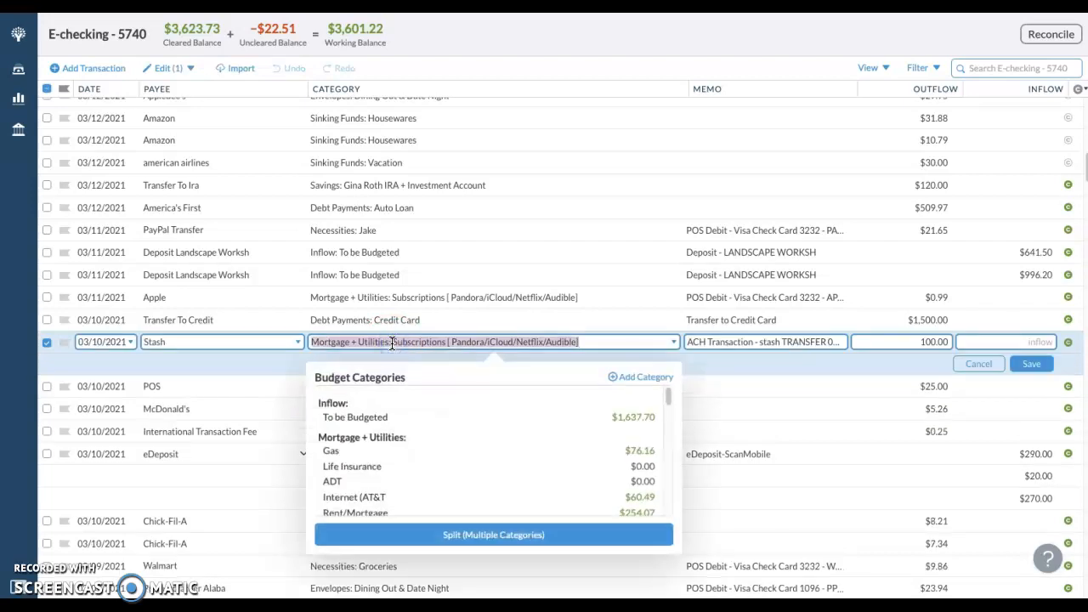
type("gin")
left_click(498, 435)
left_click(1020, 372)
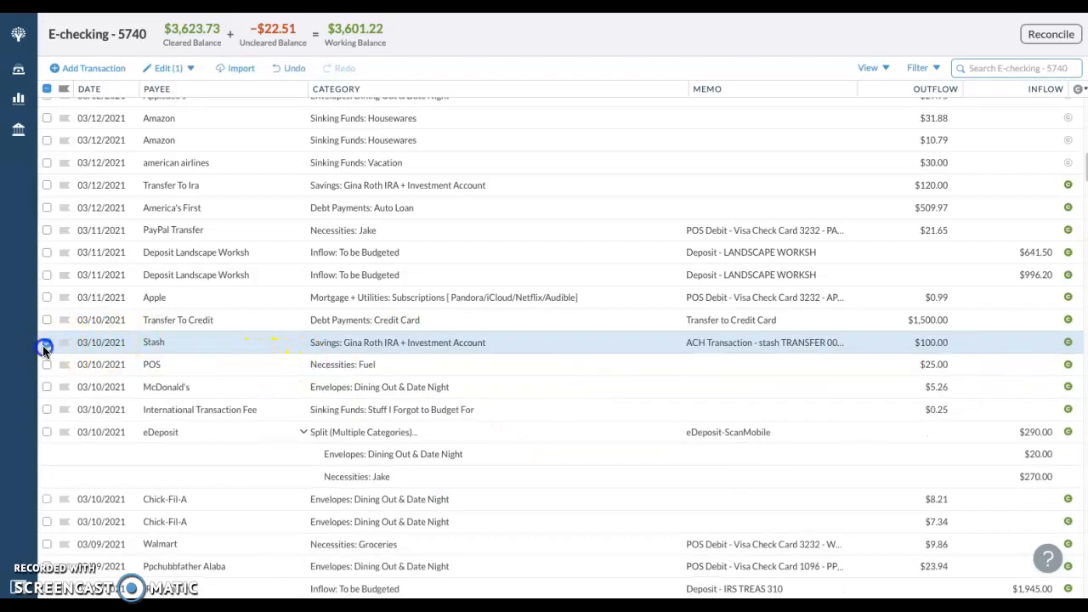
left_click(47, 341)
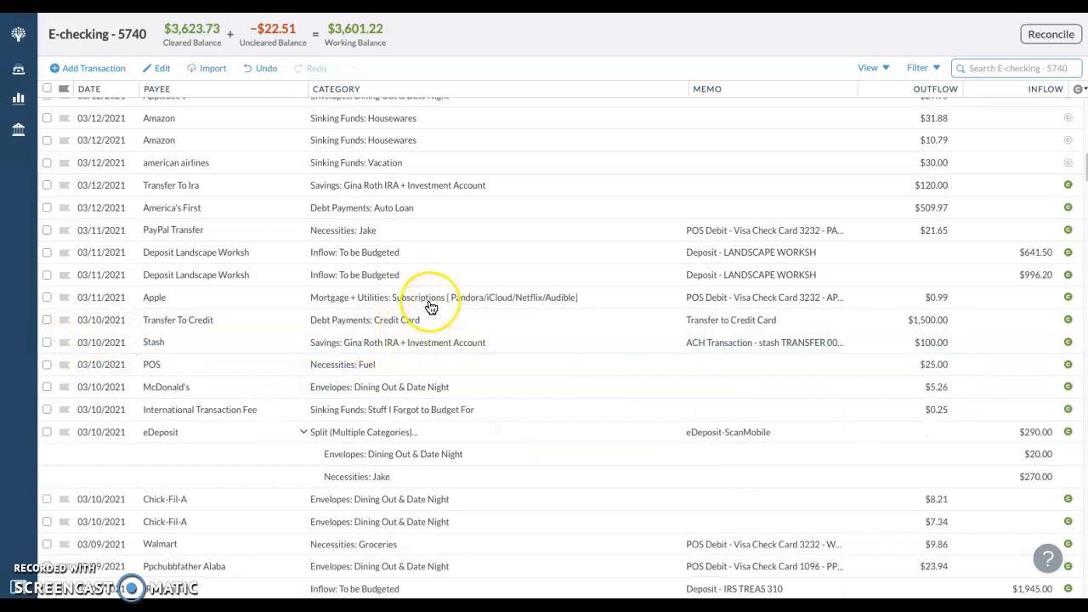
Step: Review the categories and amounts of the account's transactions from 03/10/2021 onward
scroll(431, 306, "up", 1)
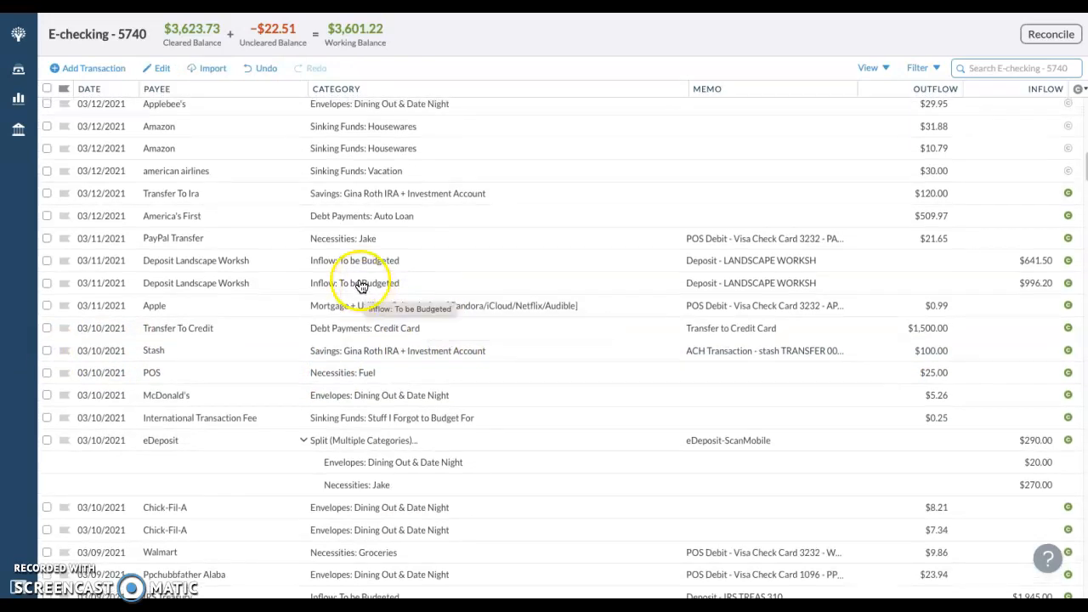
scroll(355, 278, "up", 2)
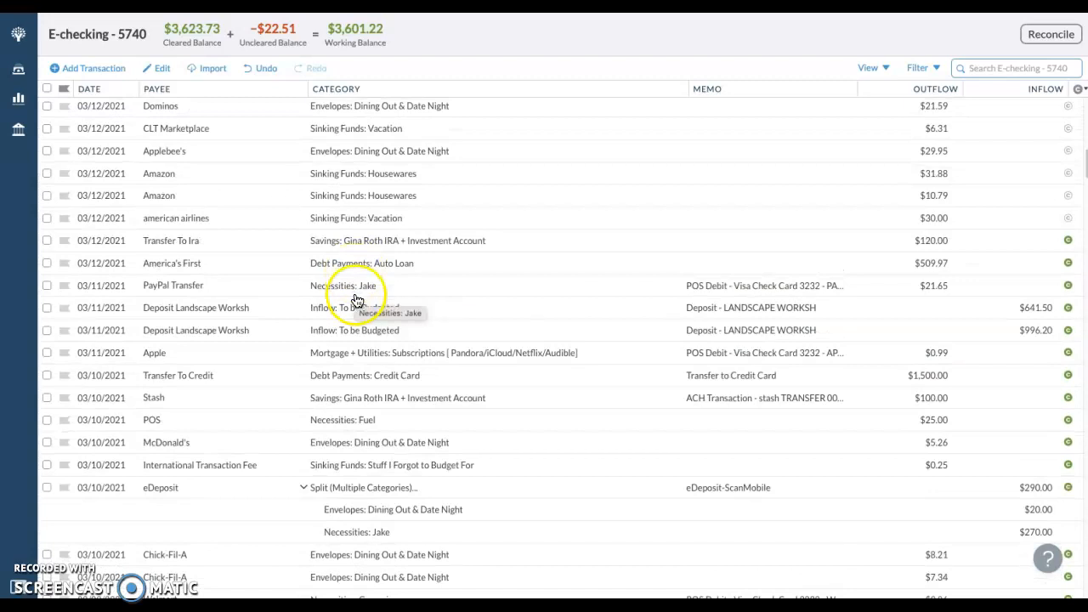
scroll(324, 306, "up", 2)
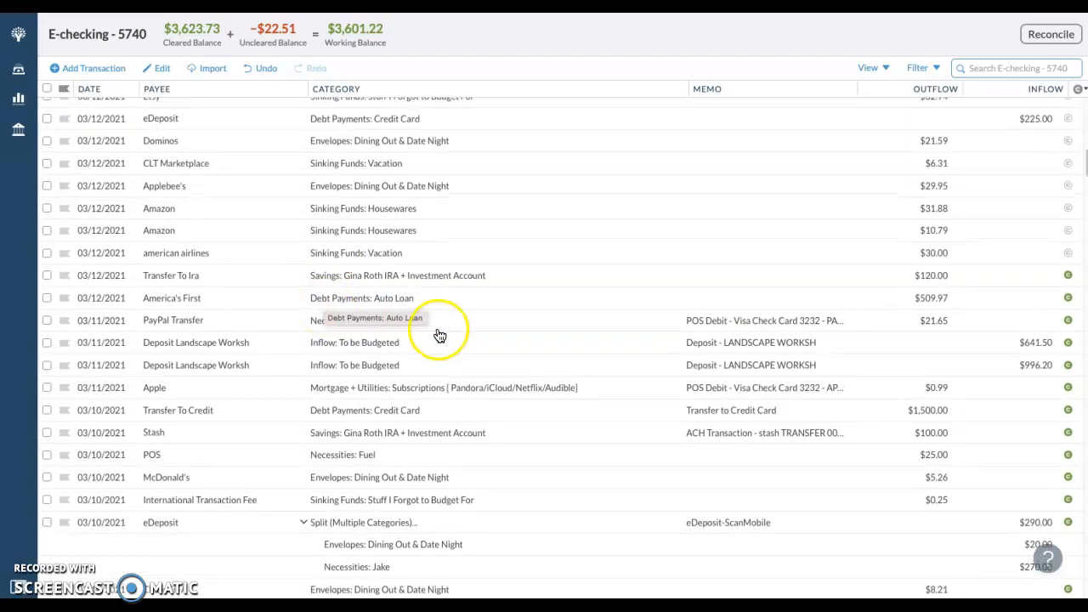
left_click(360, 285)
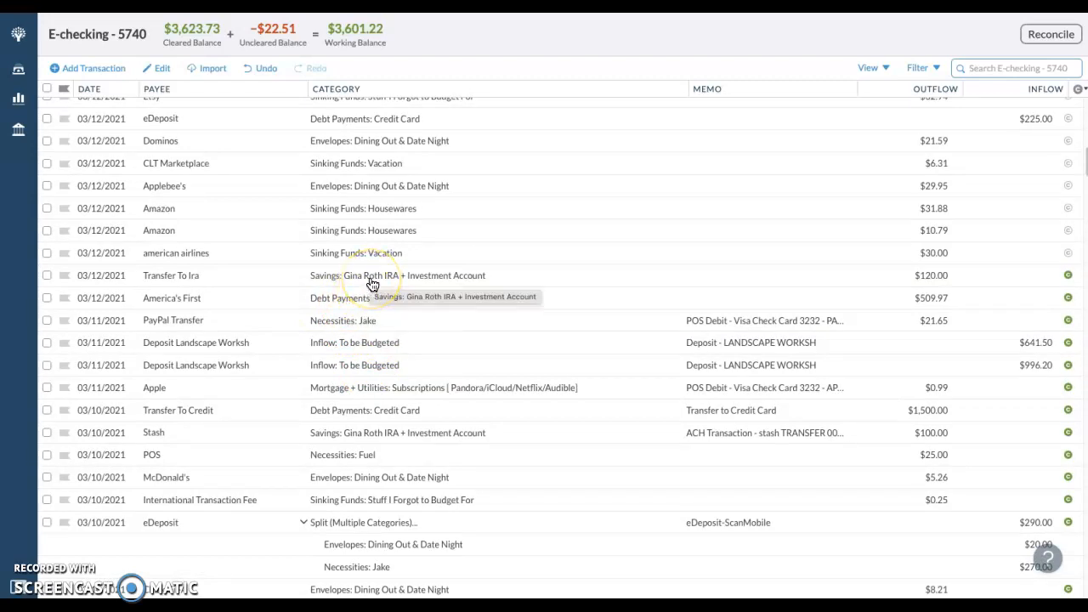
scroll(372, 284, "up", 5)
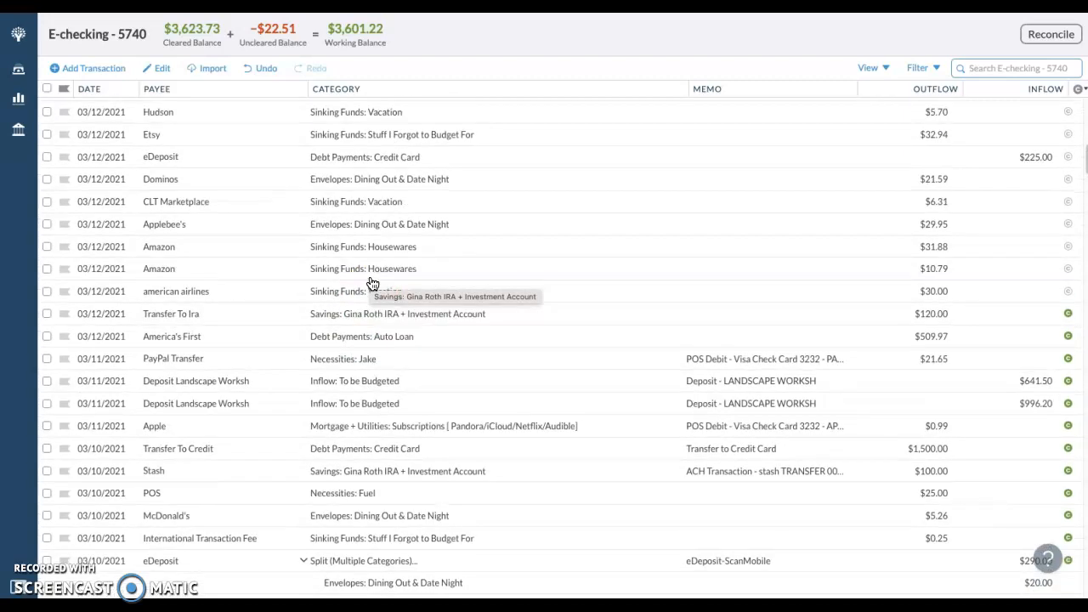
left_click(287, 243)
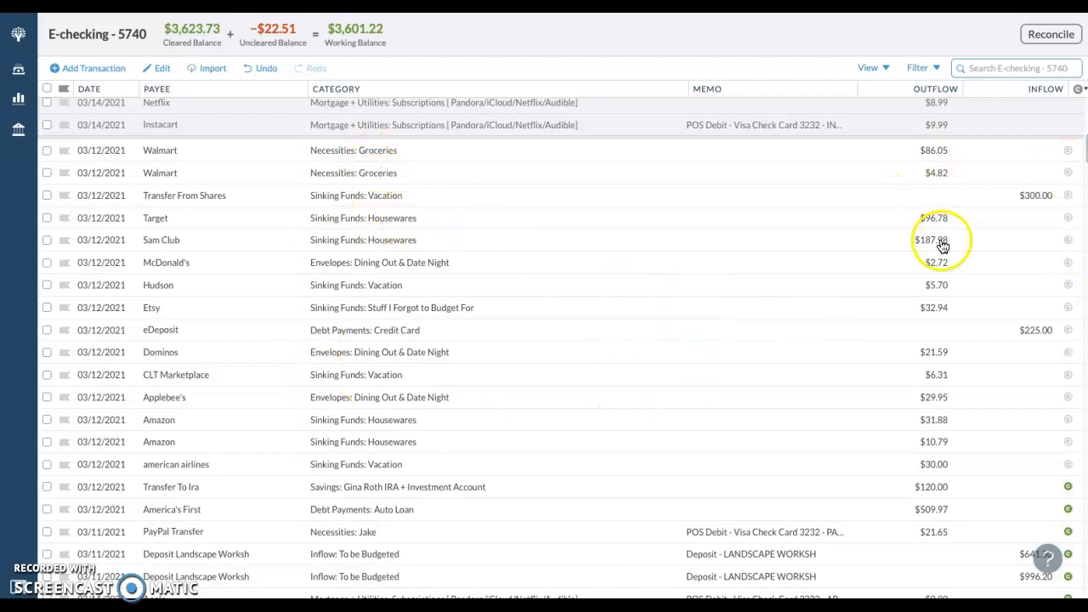
scroll(915, 335, "up", 3)
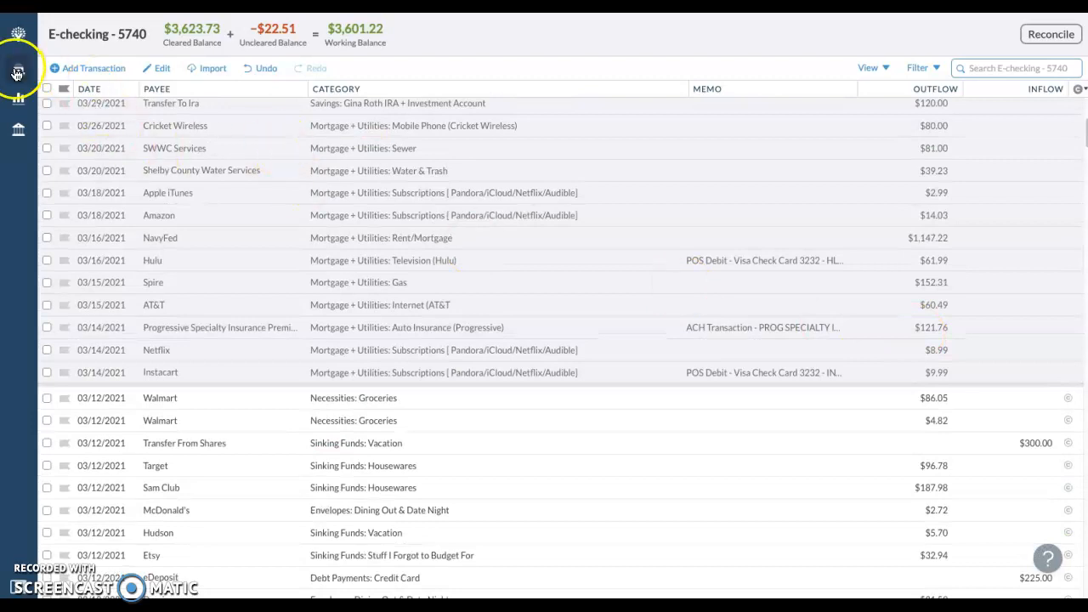
Step: Open the monthly budget with its category balances
left_click(19, 78)
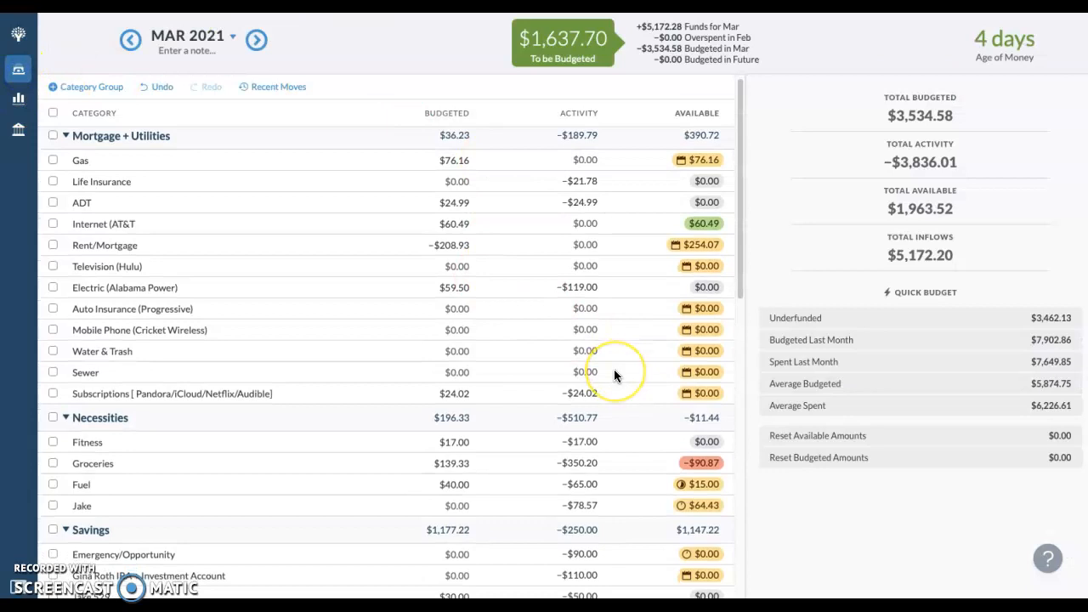
scroll(613, 369, "down", 1)
scroll(614, 376, "up", 1)
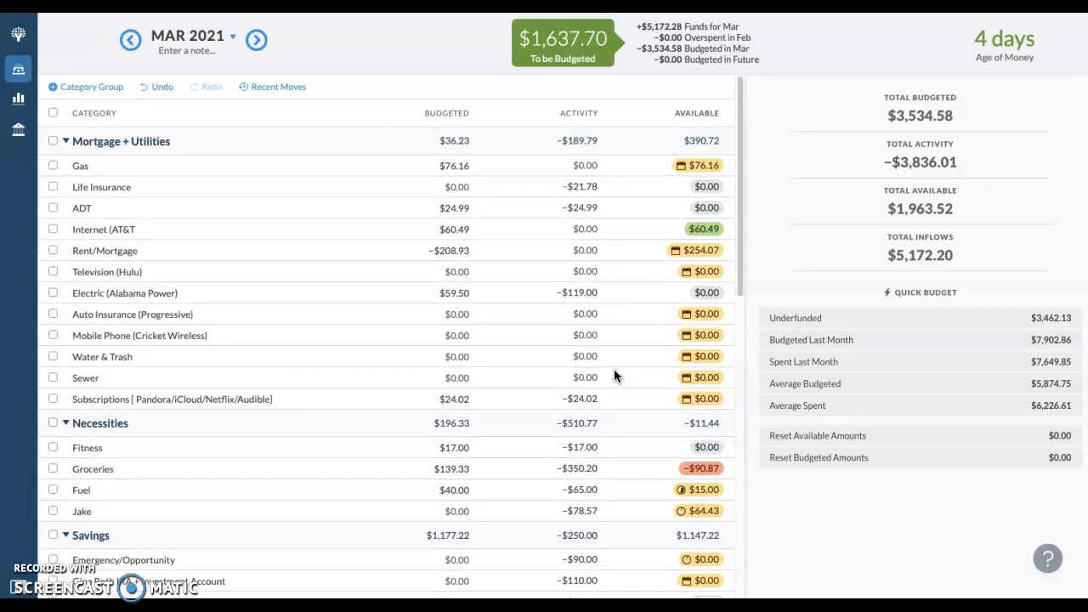
Step: Review the upcoming scheduled transactions in the register for all accounts
scroll(614, 375, "down", 1)
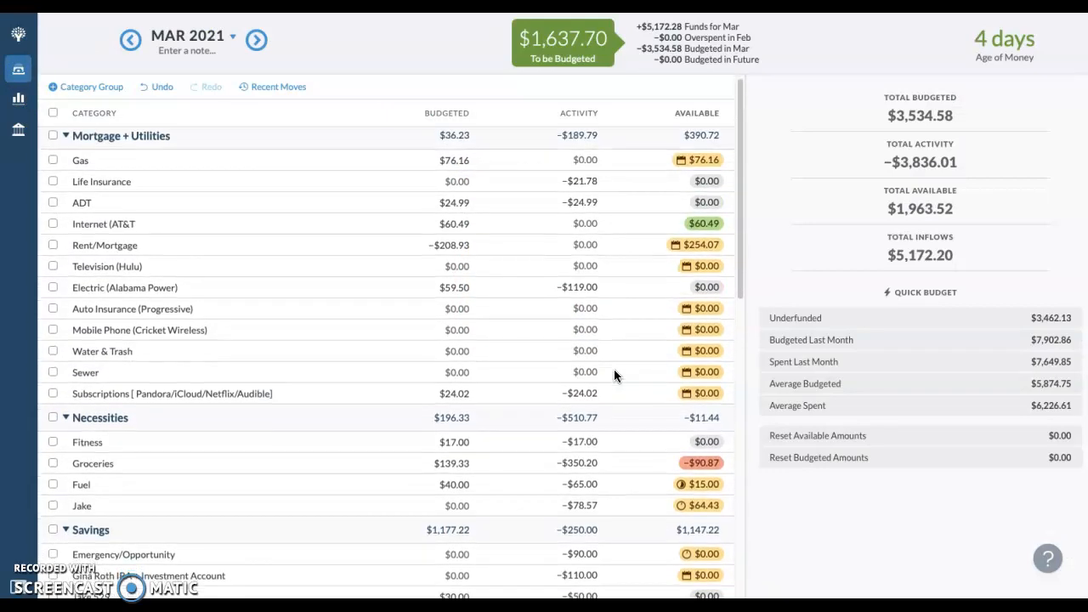
scroll(613, 376, "up", 1)
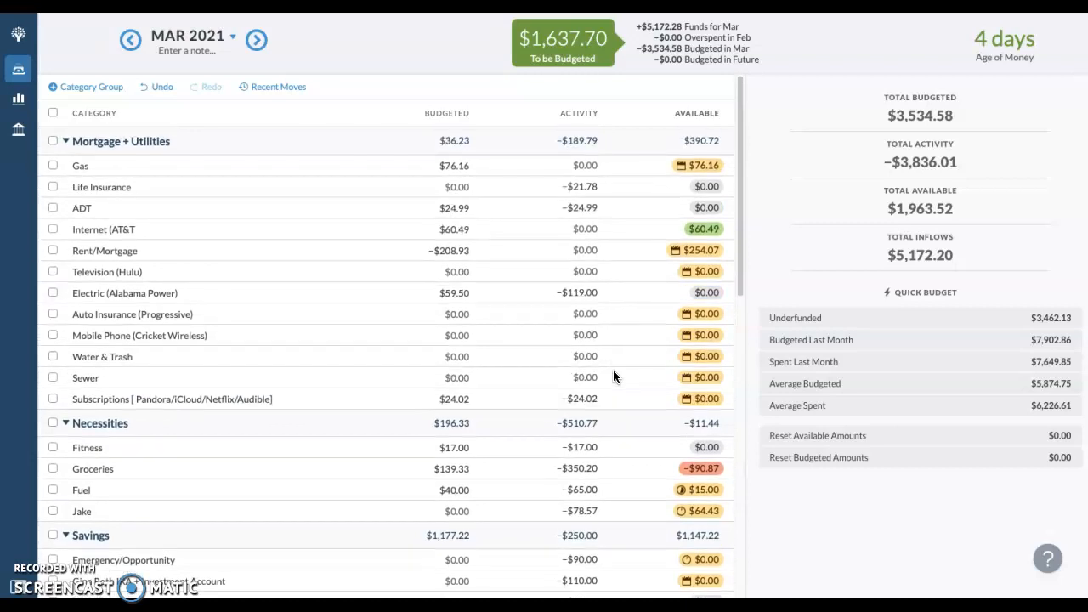
left_click(18, 129)
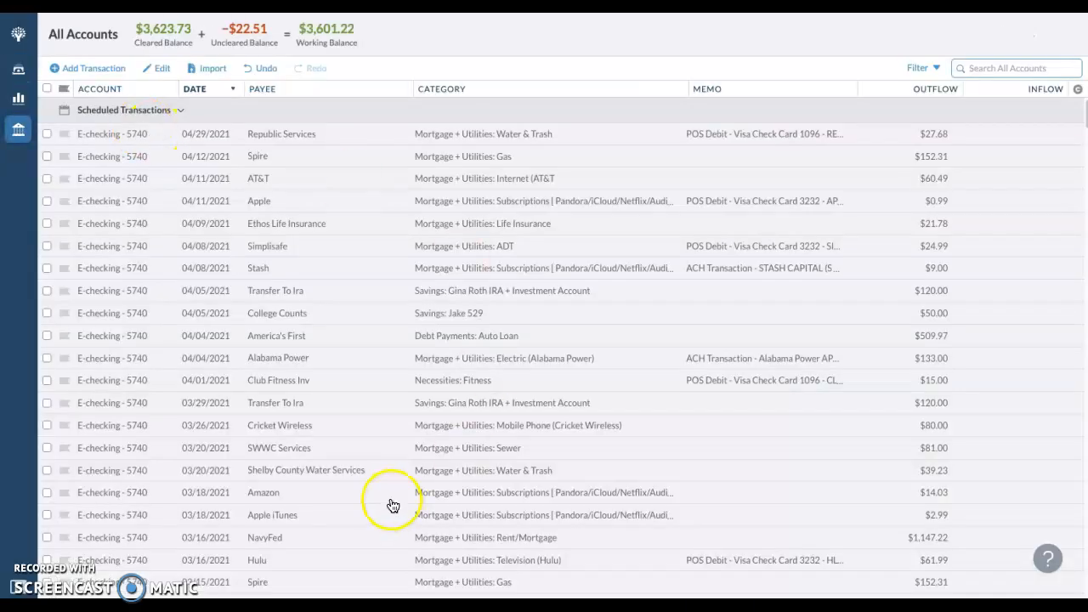
scroll(389, 503, "down", 3)
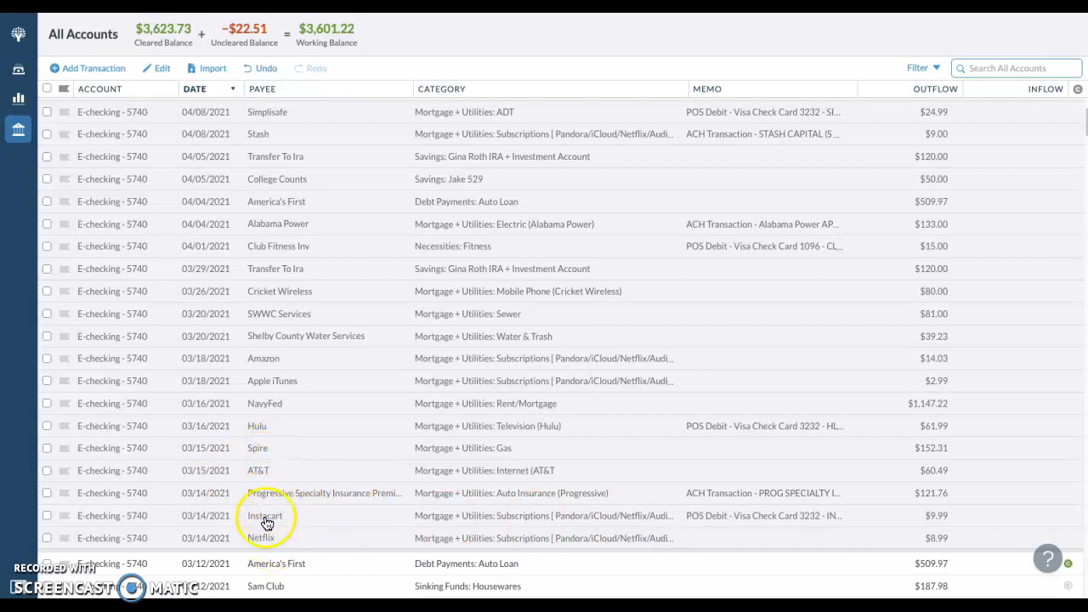
Step: Add $9.99 to the March amount budgeted for Subscriptions under Mortgage + Utilities
left_click(17, 77)
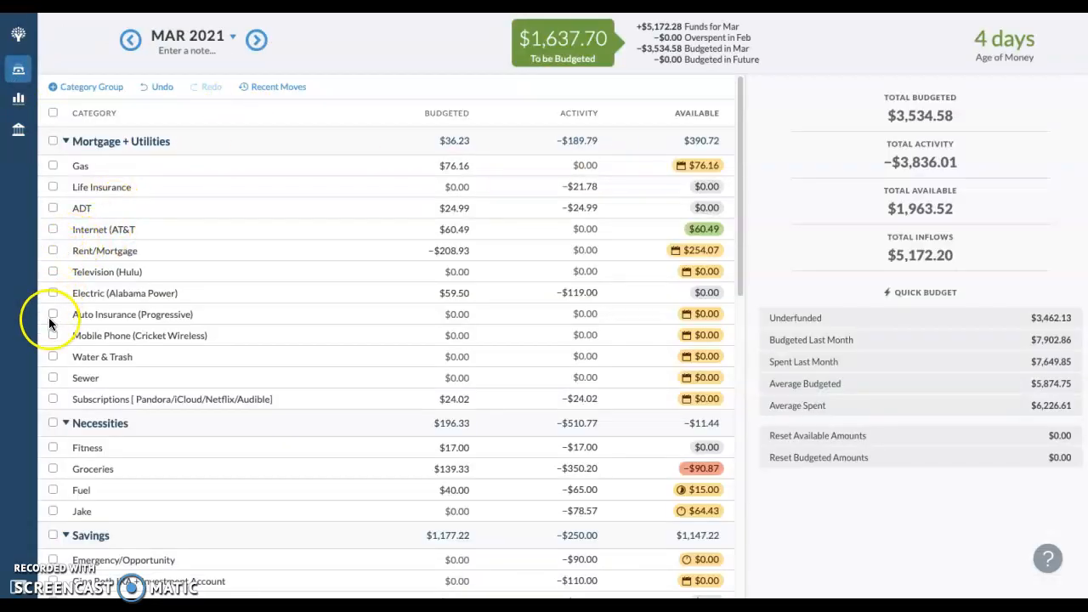
left_click(471, 398)
left_click(469, 399)
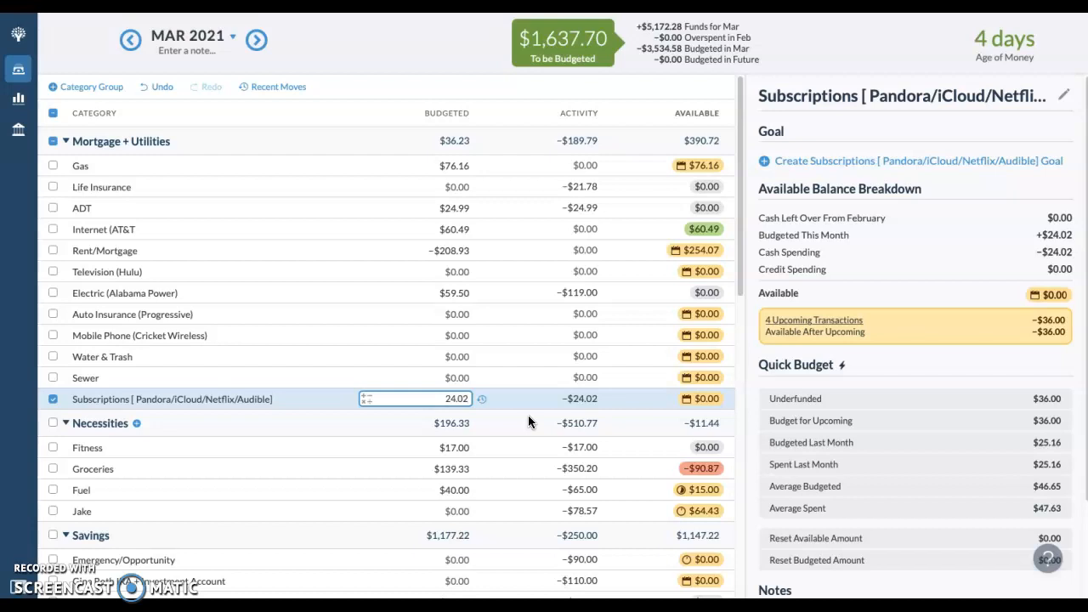
type("+9.99")
key("Return")
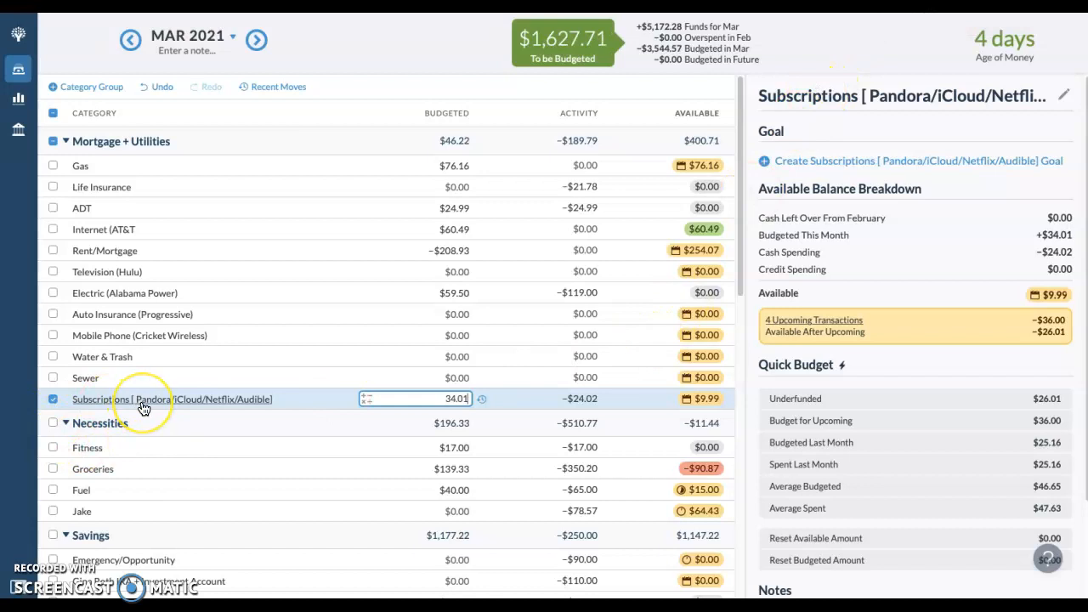
left_click(53, 399)
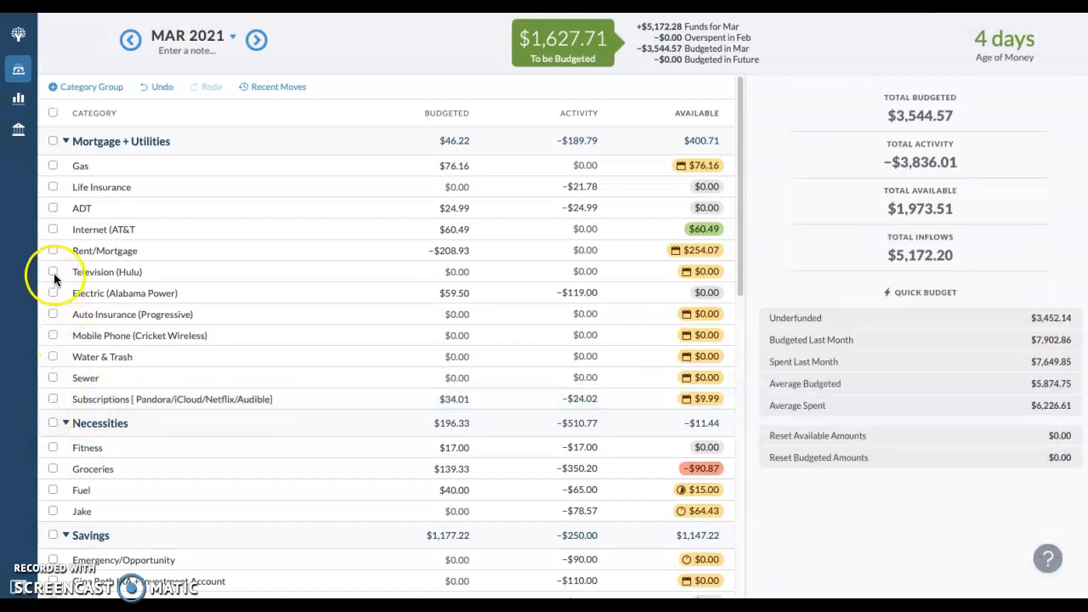
Step: Budget $121.76 for Auto Insurance (Progressive) to cover its upcoming transaction
left_click(51, 313)
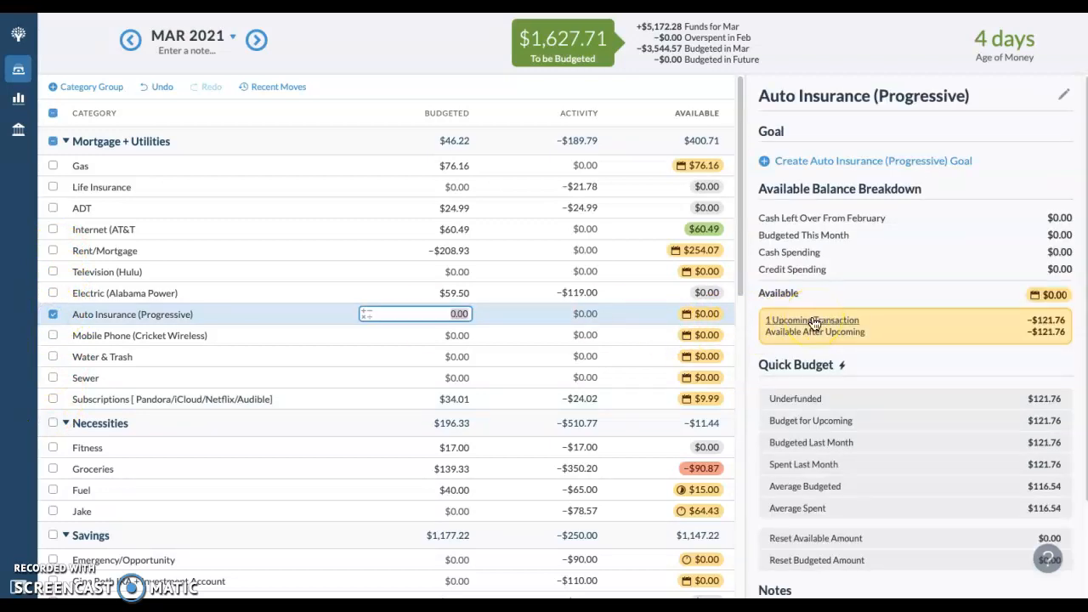
left_click(805, 420)
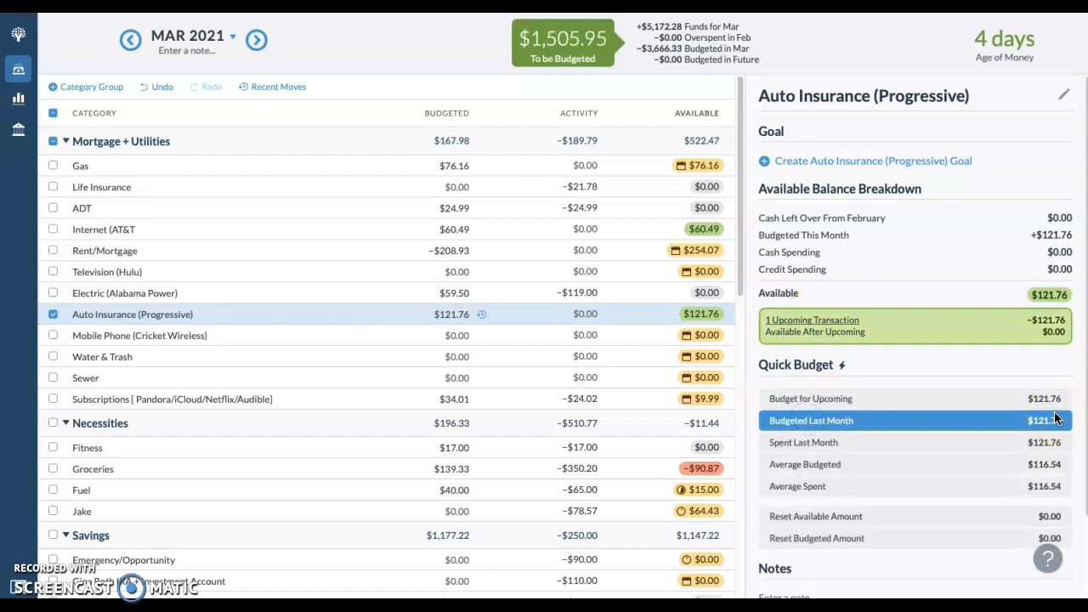
Step: Check the mid-March scheduled and recent transactions in the register for all accounts and return to the March budget
left_click(318, 588)
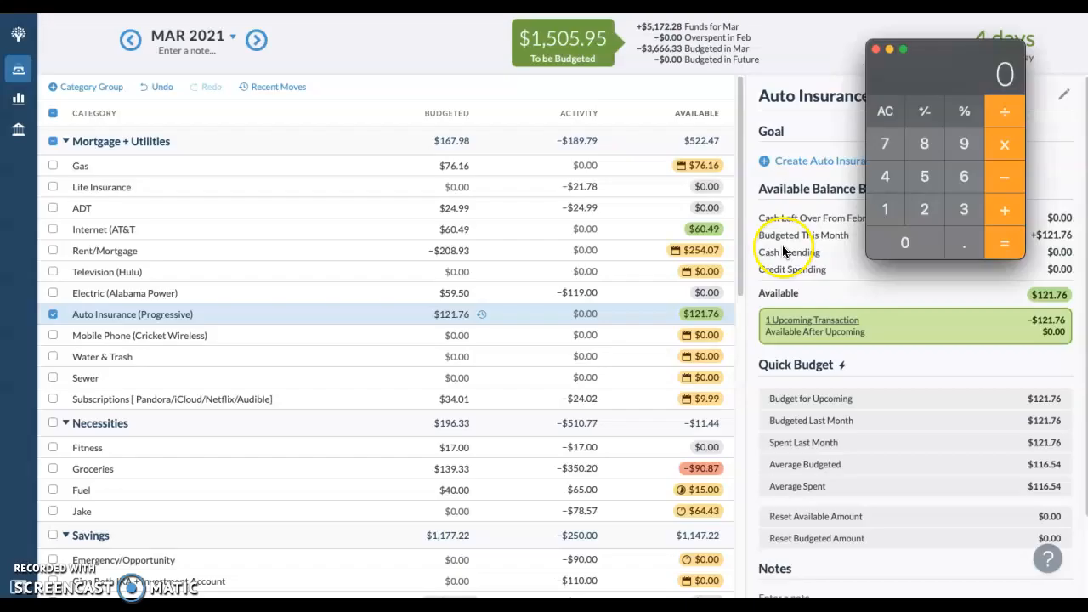
left_click(20, 129)
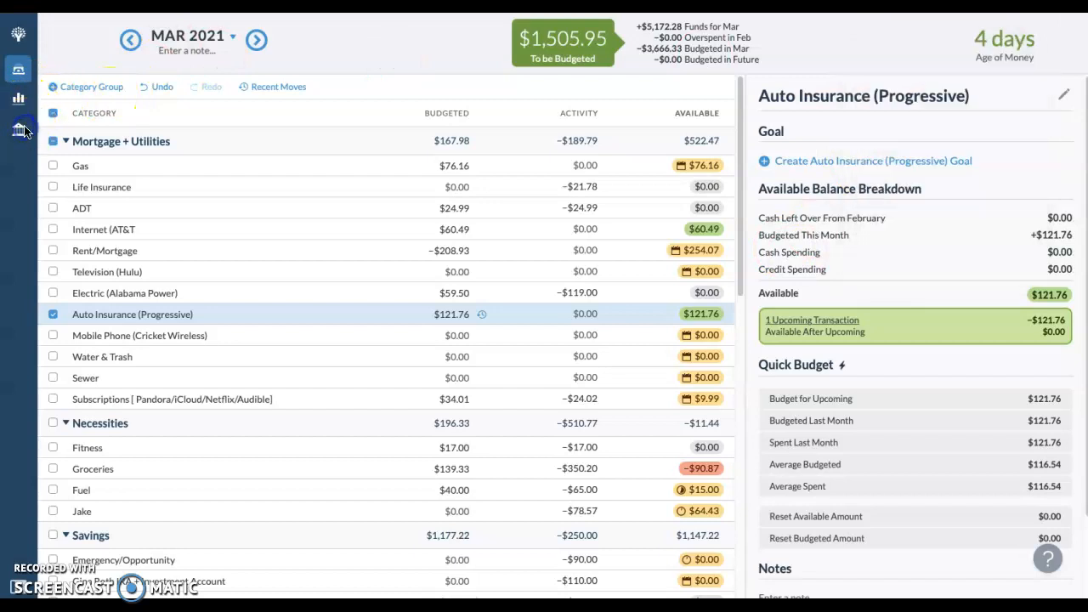
left_click(332, 588)
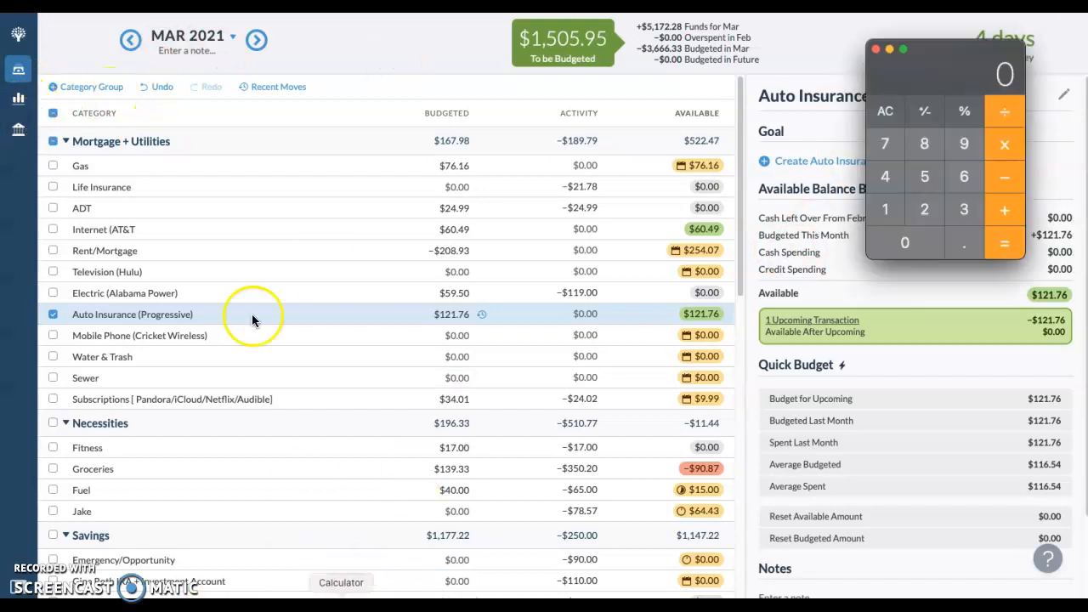
left_click(15, 127)
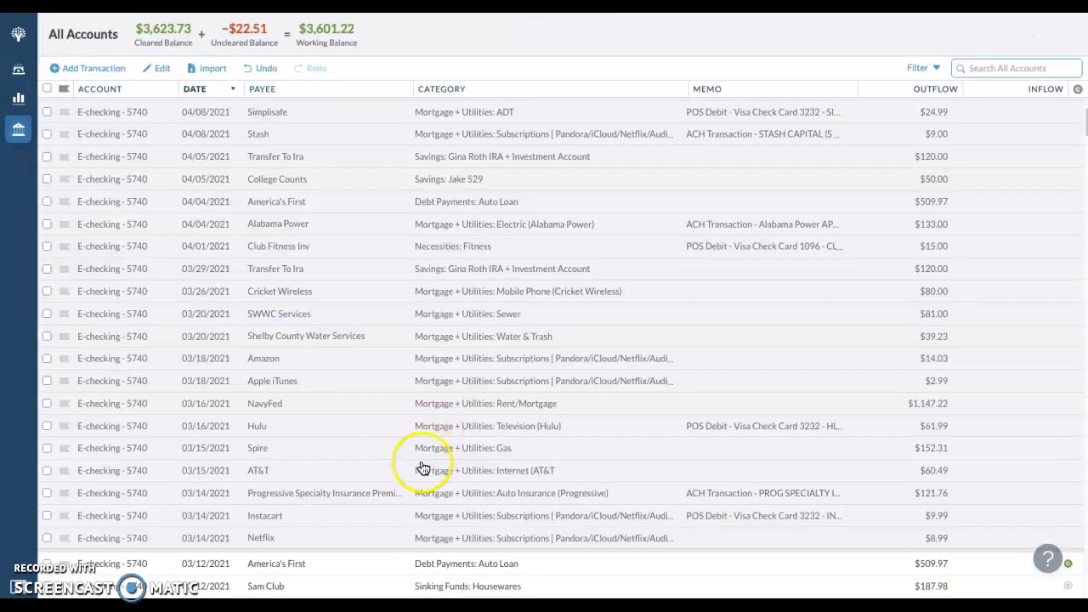
scroll(420, 465, "down", 3)
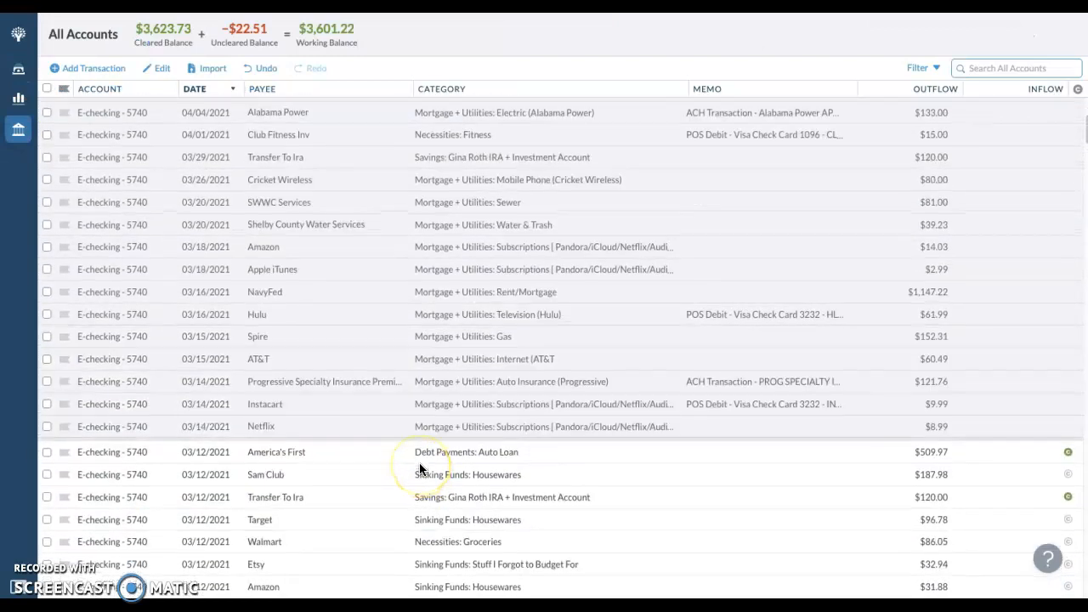
scroll(419, 462, "down", 5)
scroll(419, 462, "up", 12)
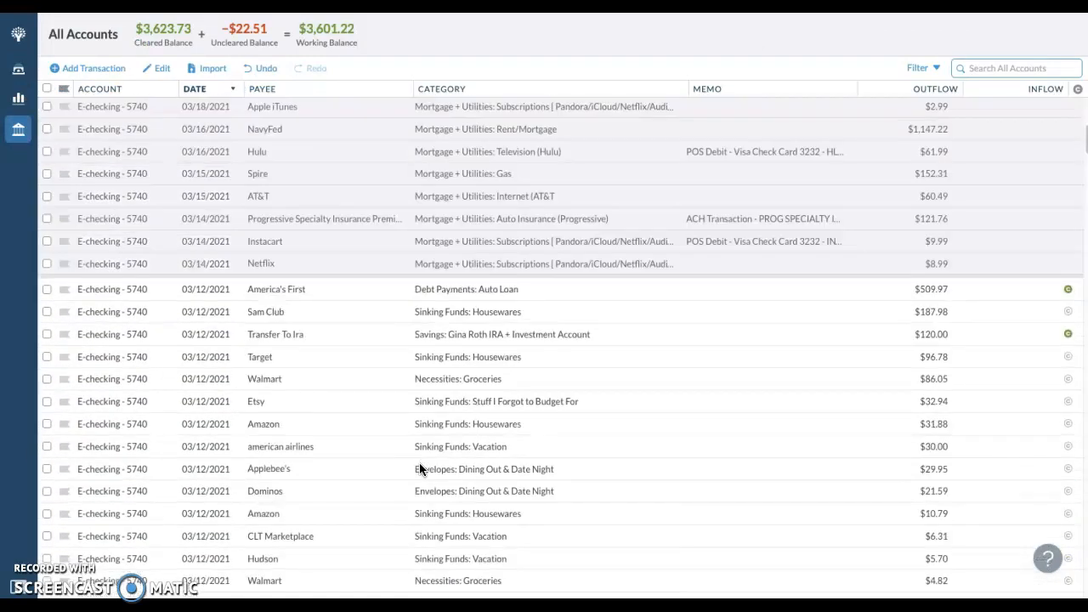
left_click(18, 69)
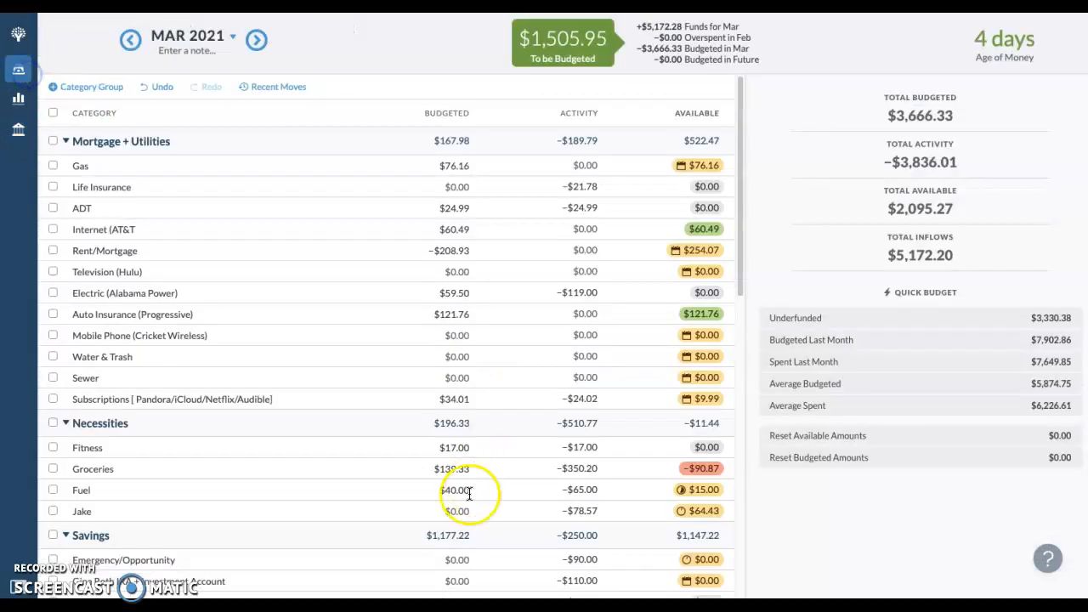
Step: Enter the starting amount in Calculator and subtract the budgeted 9.99 and 121.76 from it
left_click(317, 597)
left_click(962, 174)
type("41.50")
left_click(990, 183)
type("9.99")
type("121.7")
type("6")
key("Return")
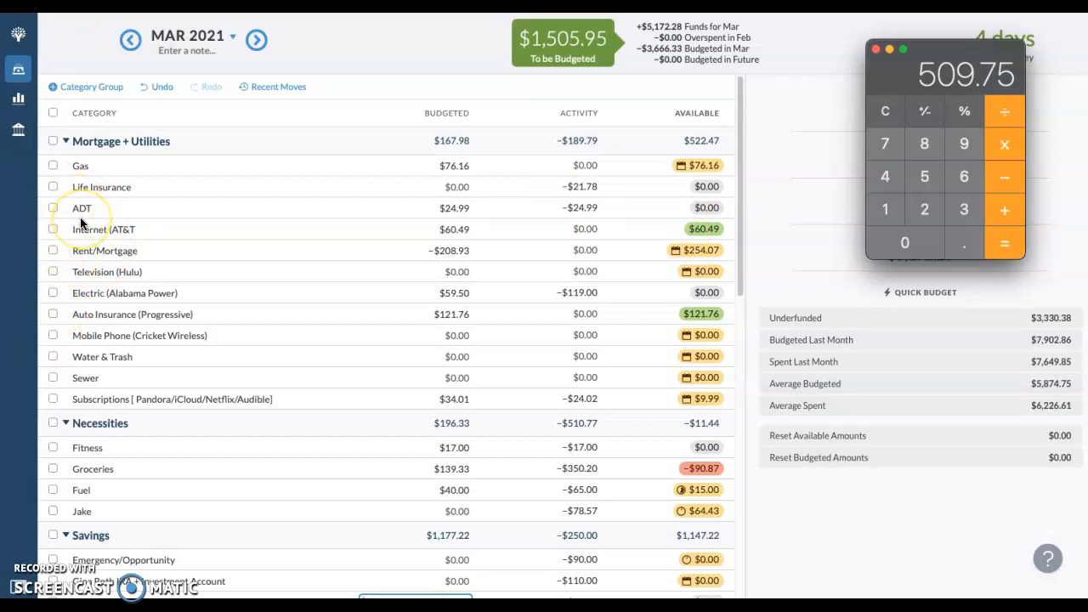
Step: Budget the underfunded $76.15 for Gas to bring its March amount to $152.31
left_click(468, 169)
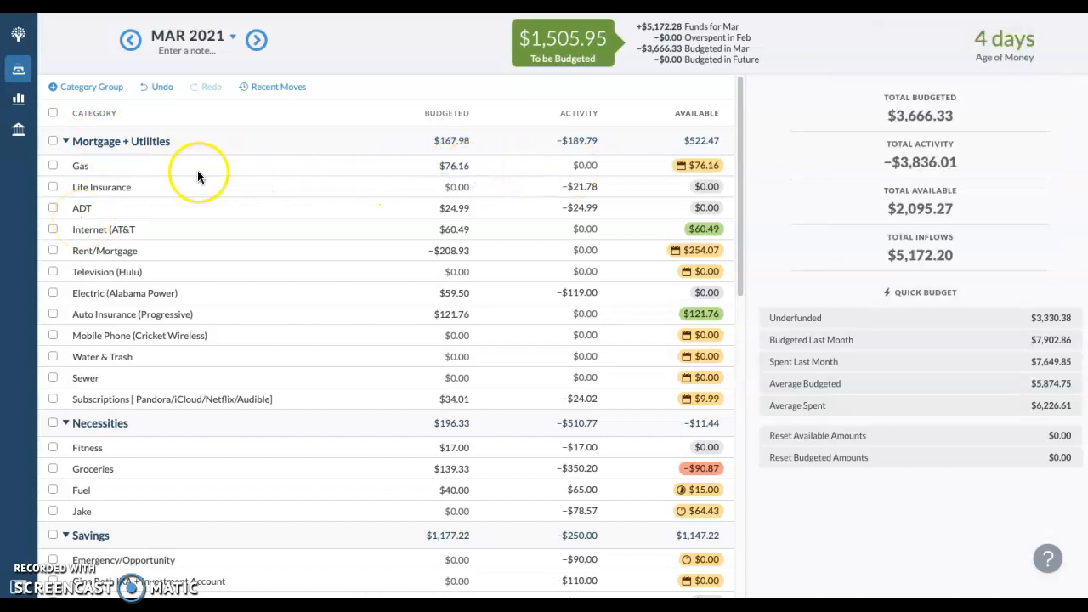
left_click(54, 173)
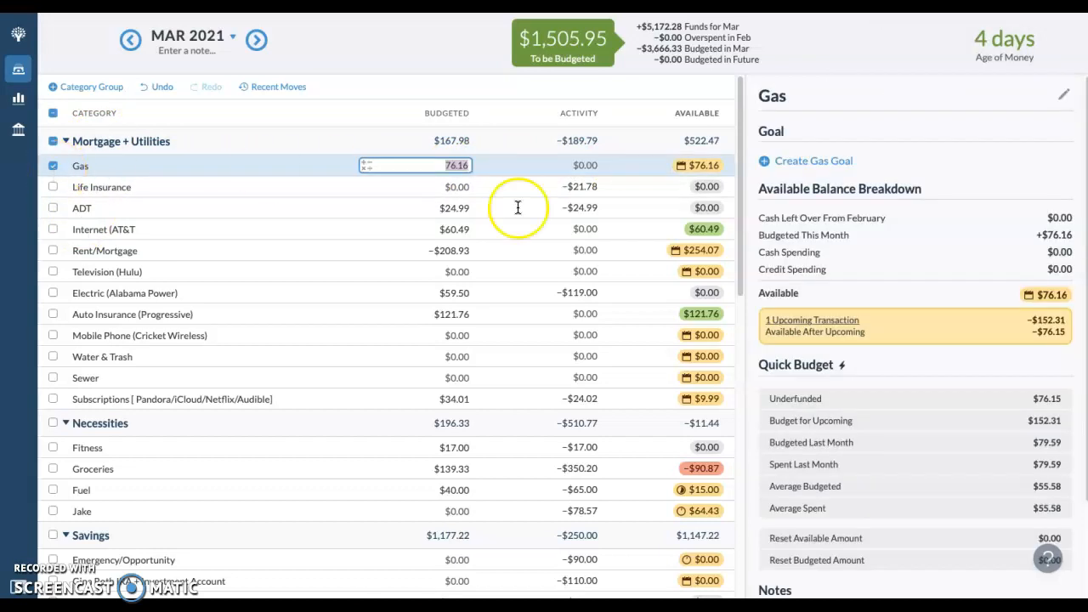
left_click(808, 406)
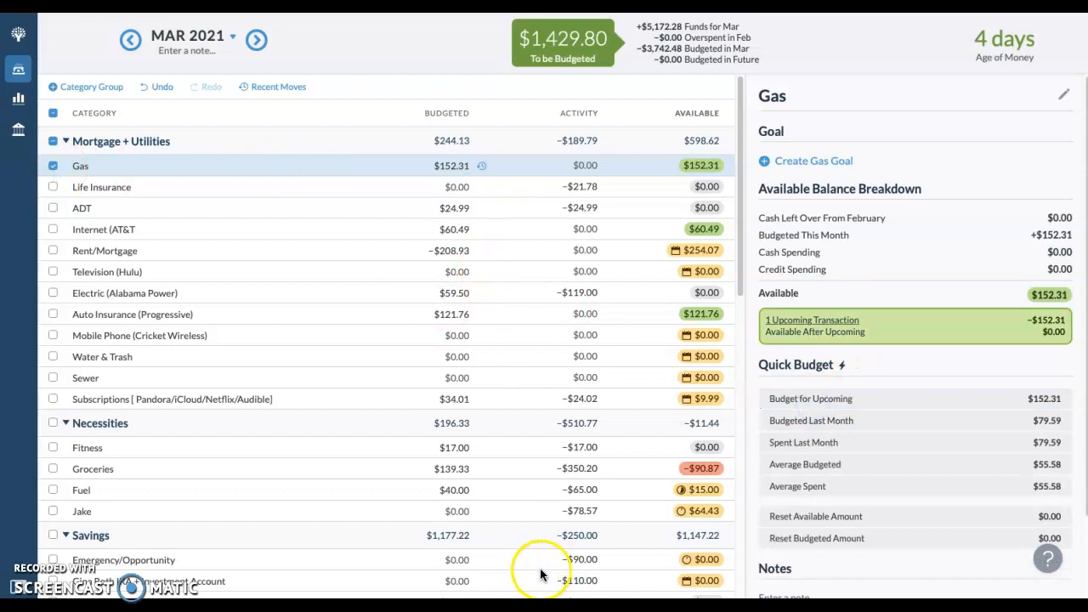
Step: Subtract 77 from the running balance in Calculator for the Gas allocation
left_click(313, 597)
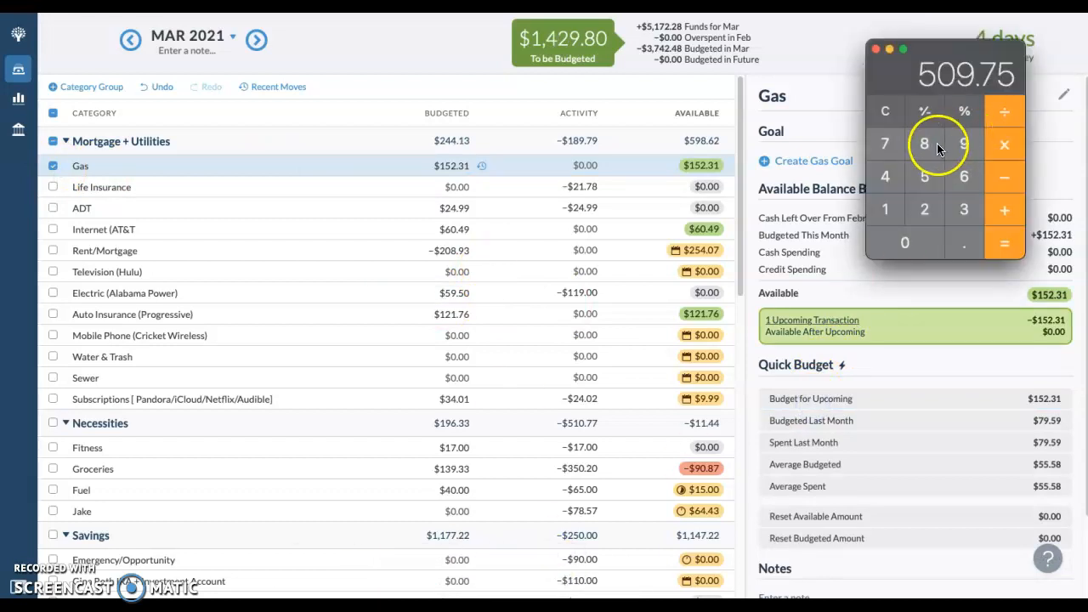
type("-77")
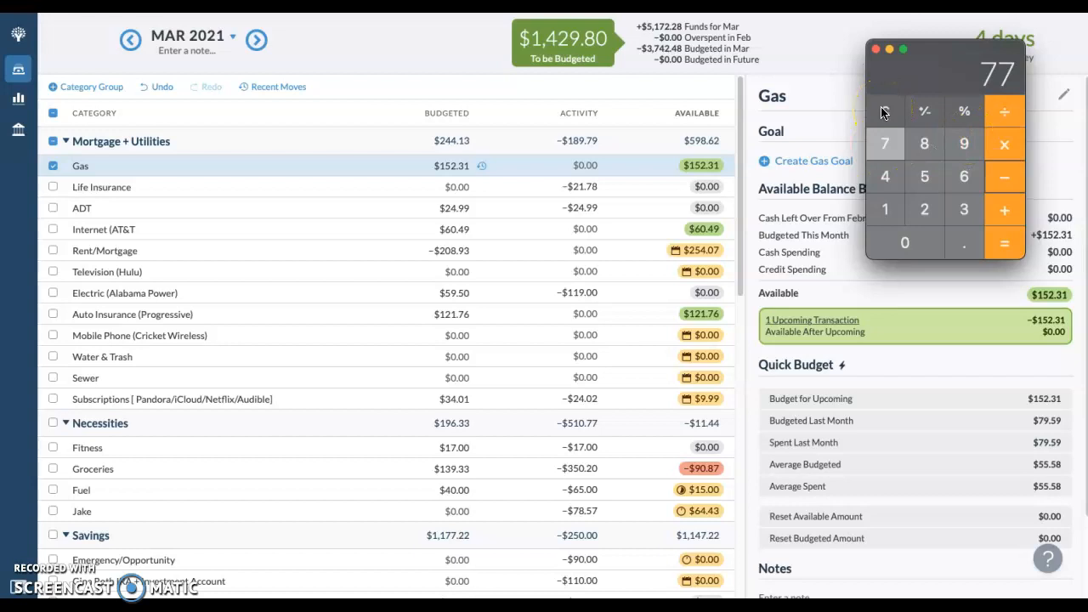
key("Return")
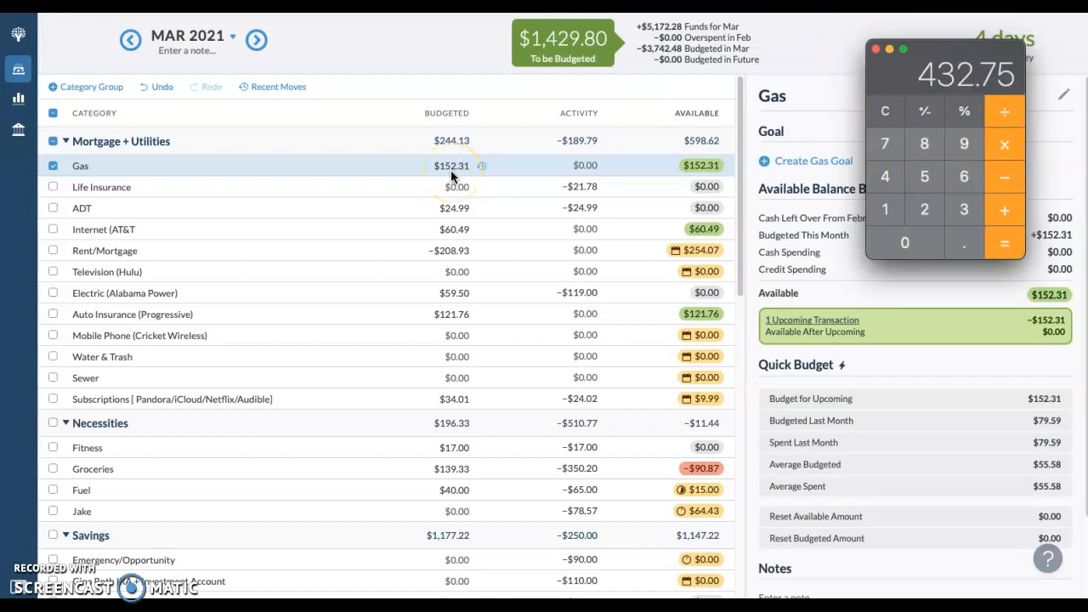
Step: Deselect Gas and add $225 to the March amount budgeted for Rent/Mortgage
left_click(55, 173)
left_click(52, 167)
left_click(49, 249)
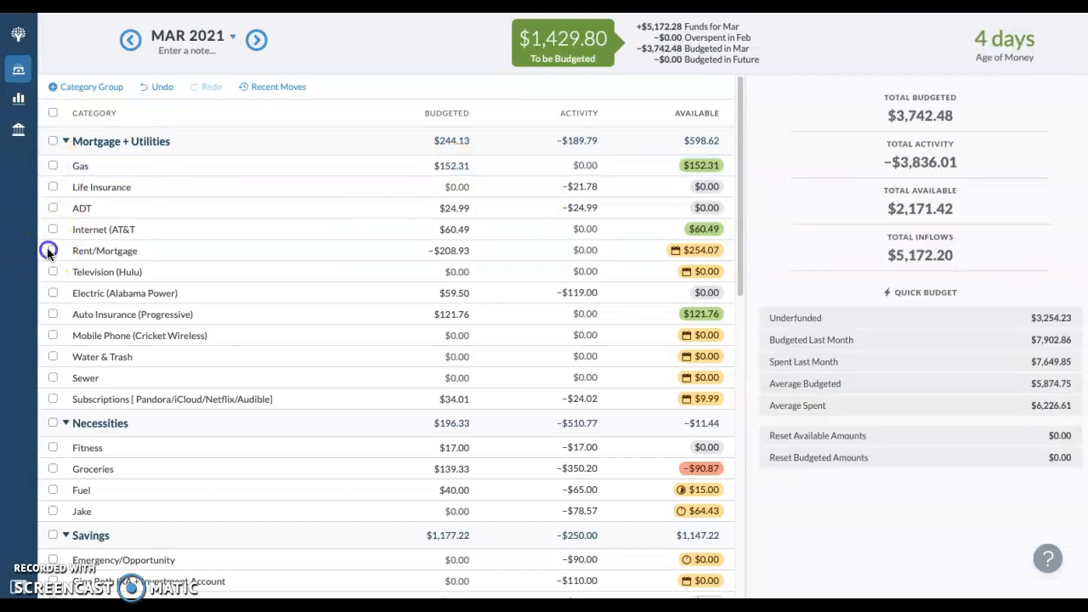
left_click(466, 249)
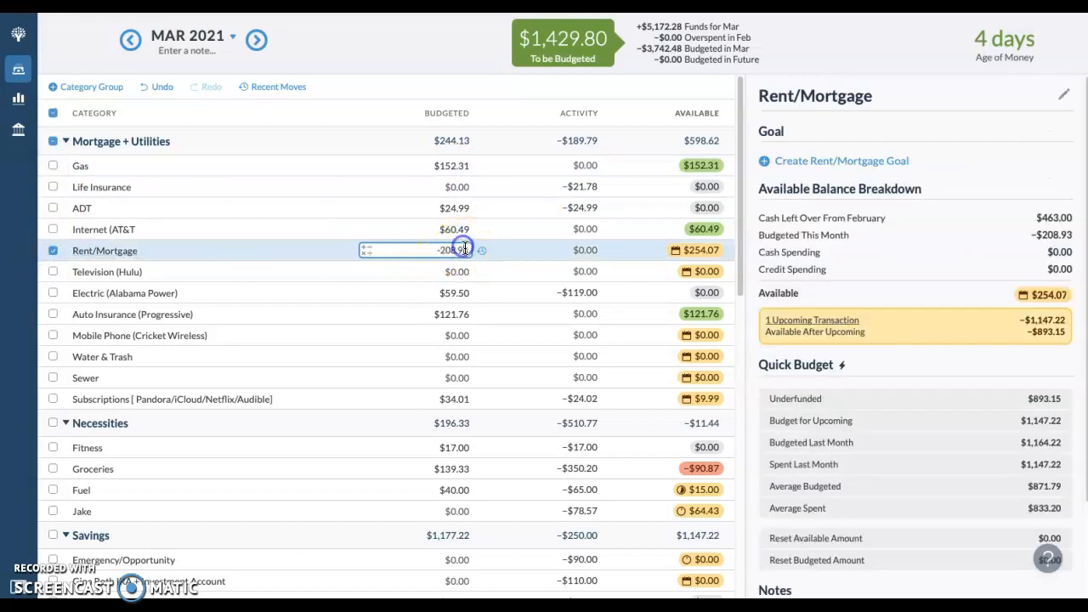
type("+225")
left_click(503, 225)
left_click(52, 252)
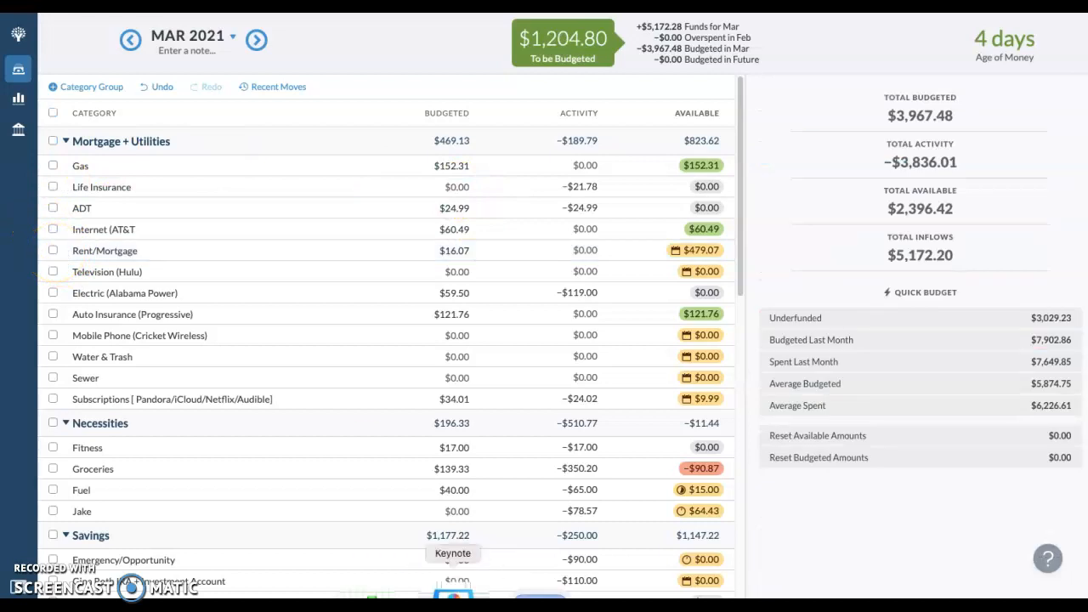
Step: Subtract 225 from the running balance in Calculator for the Rent/Mortgage allocation
left_click(312, 595)
left_click(1003, 177)
type("225")
key("Return")
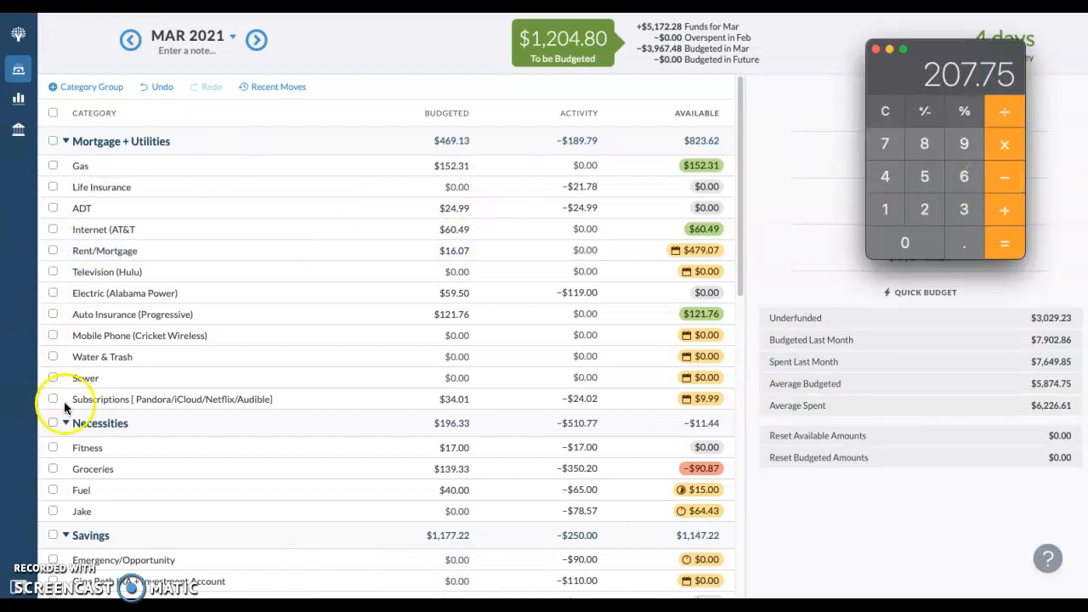
Step: Add $110 to the March amount budgeted for Groceries under Necessities
scroll(139, 487, "down", 1)
left_click(459, 423)
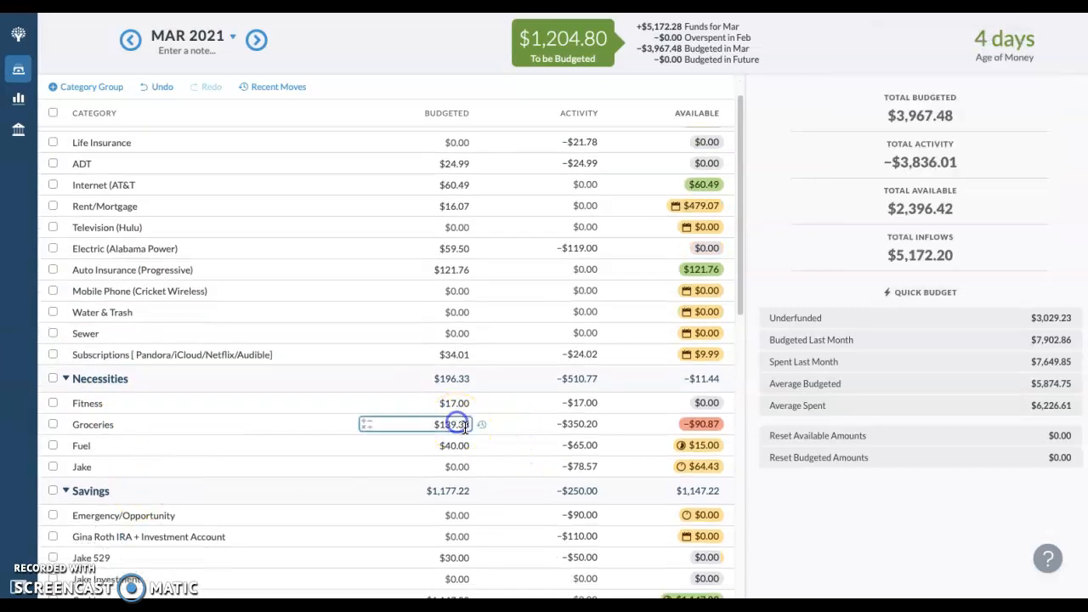
left_click(464, 425)
left_click(471, 423)
type("+110")
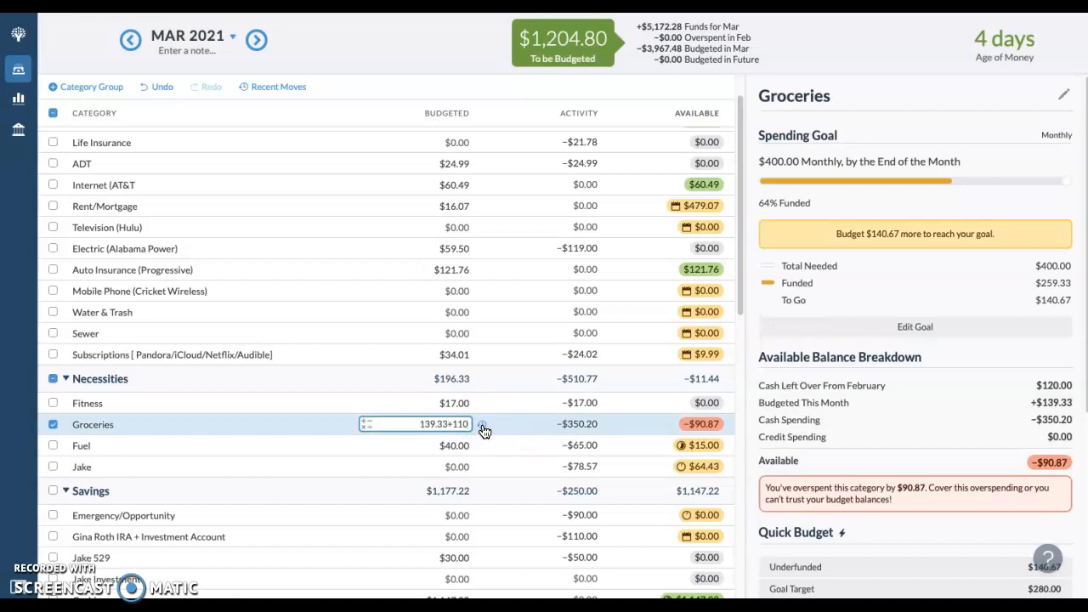
key("Return")
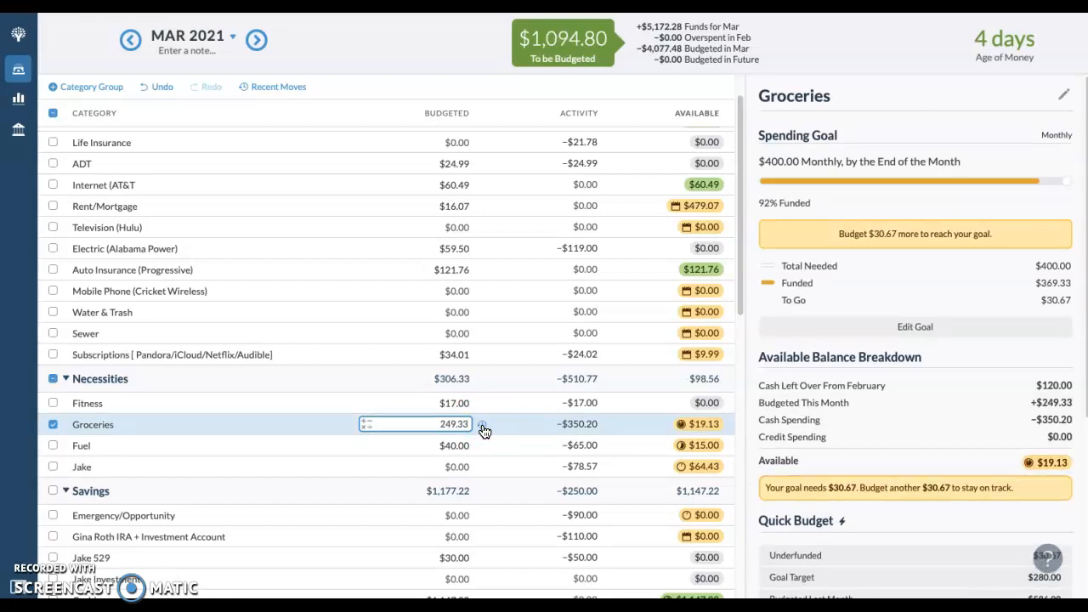
left_click(53, 423)
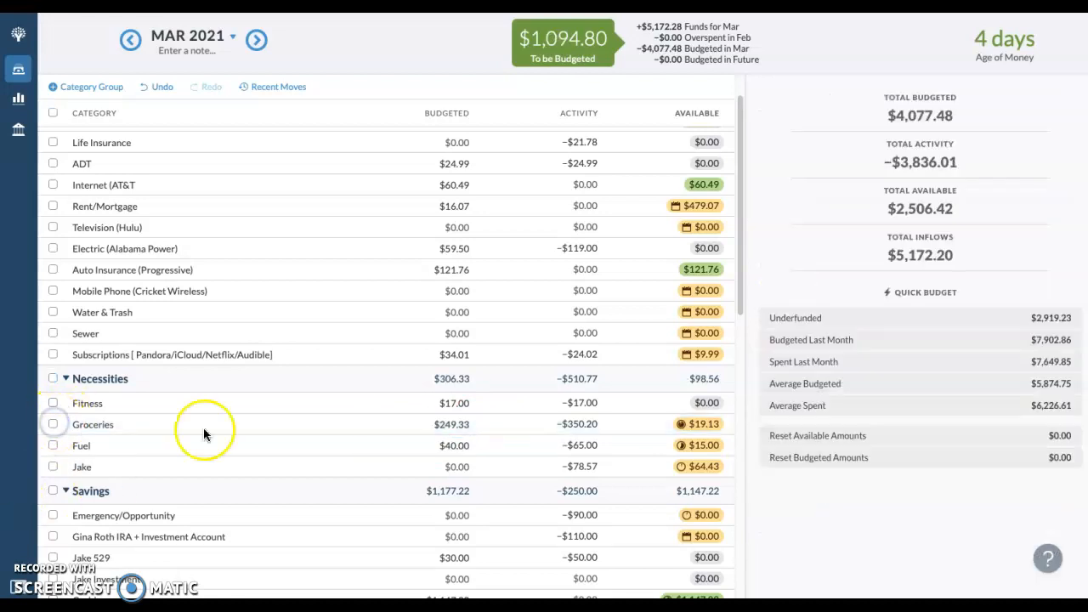
Step: Subtract 110 from the running balance in Calculator for the Groceries allocation
left_click(438, 442)
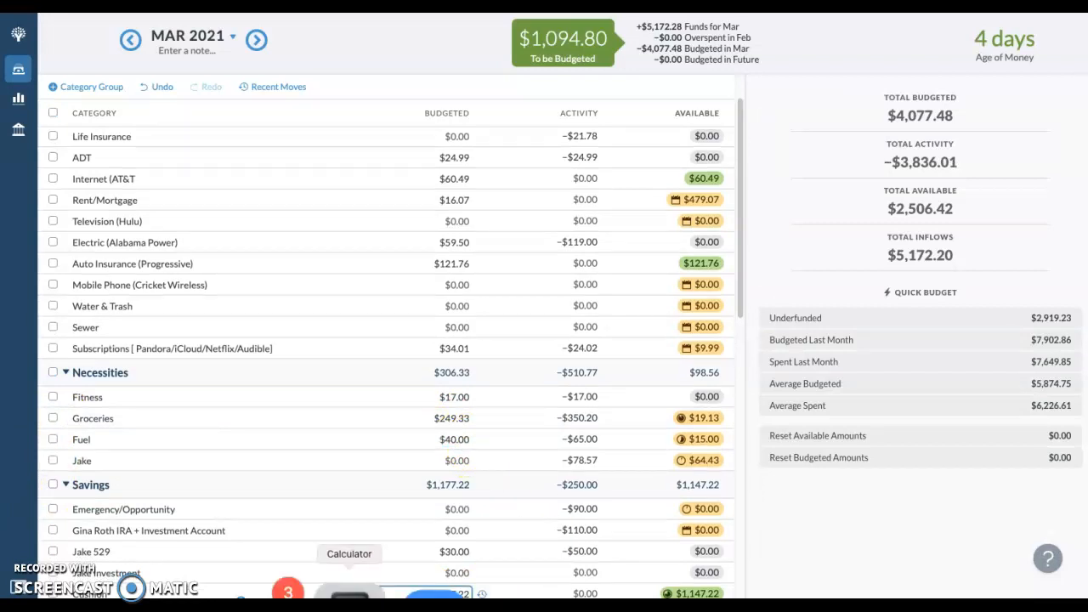
left_click(469, 439)
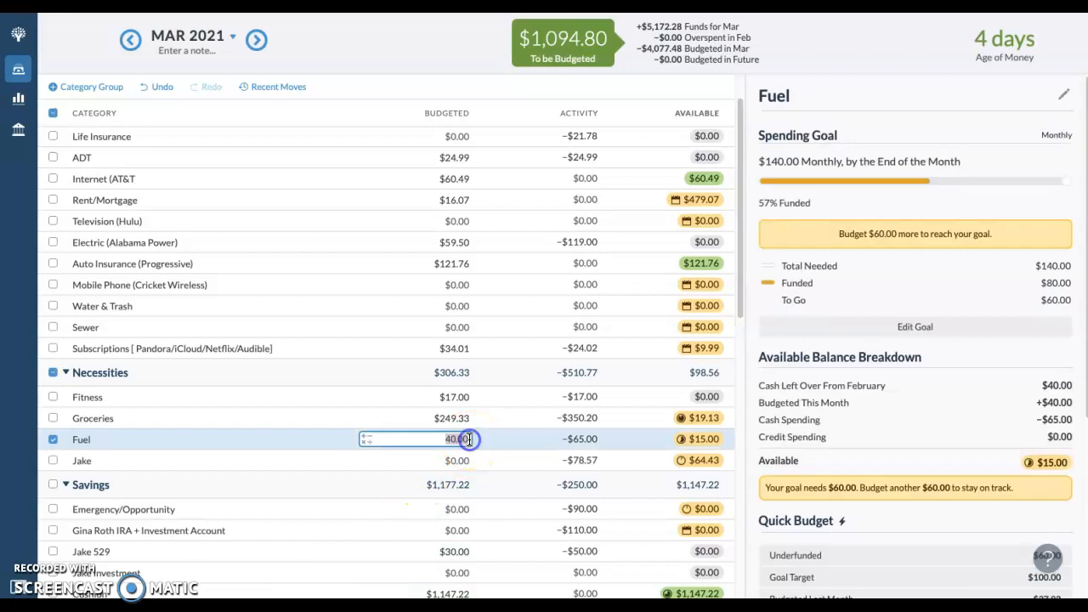
left_click(329, 589)
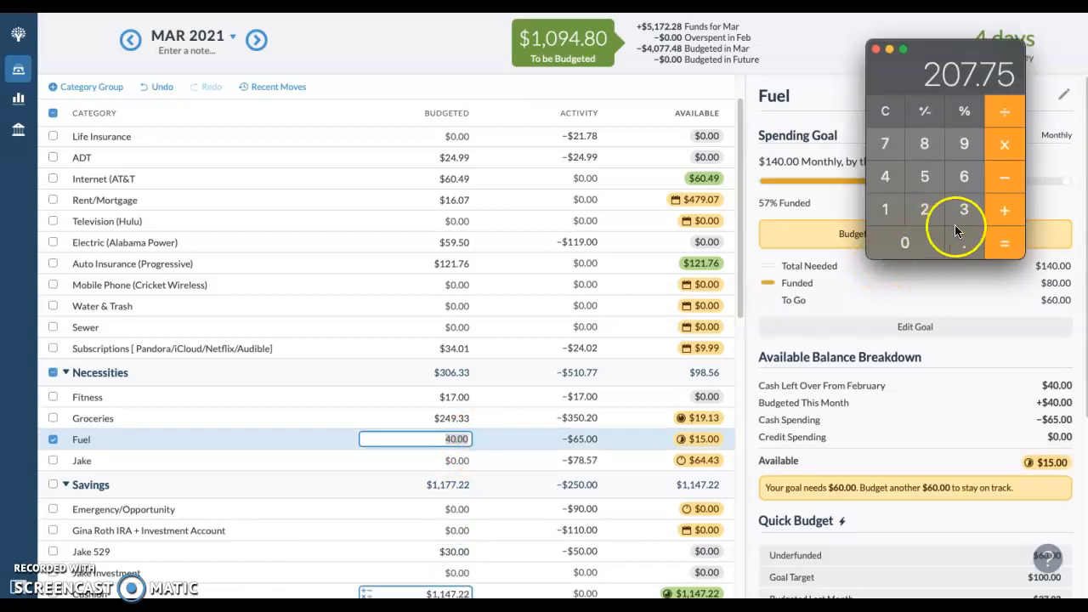
left_click(1004, 175)
left_click(882, 211)
left_click(882, 211)
left_click(886, 238)
left_click(1010, 240)
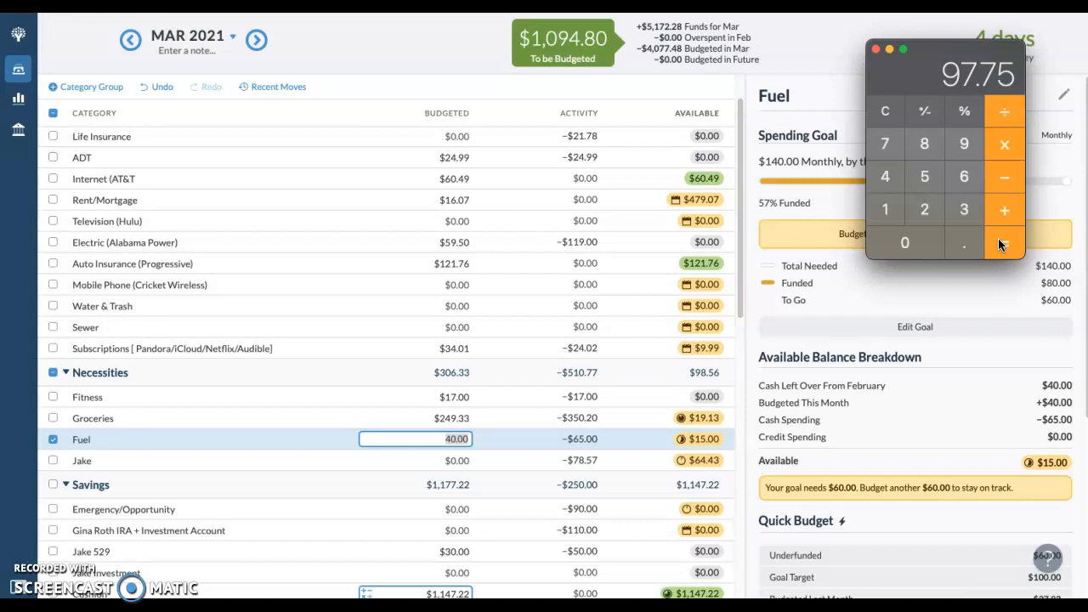
Step: Add $25 to the March amount budgeted for Fuel under Necessities, leaving the category deselected
left_click(468, 439)
type("+25")
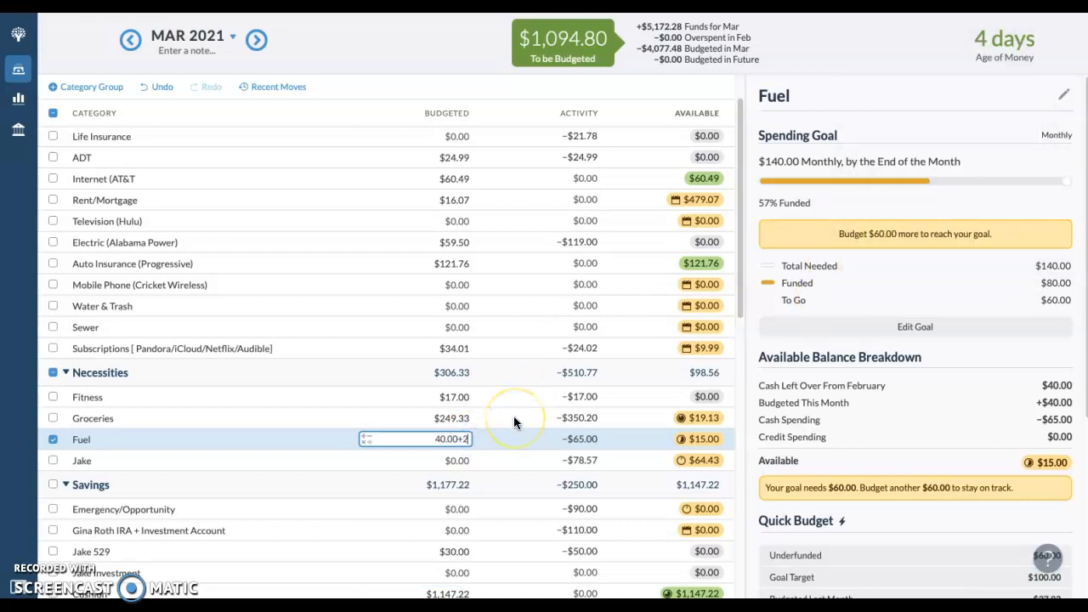
left_click(53, 439)
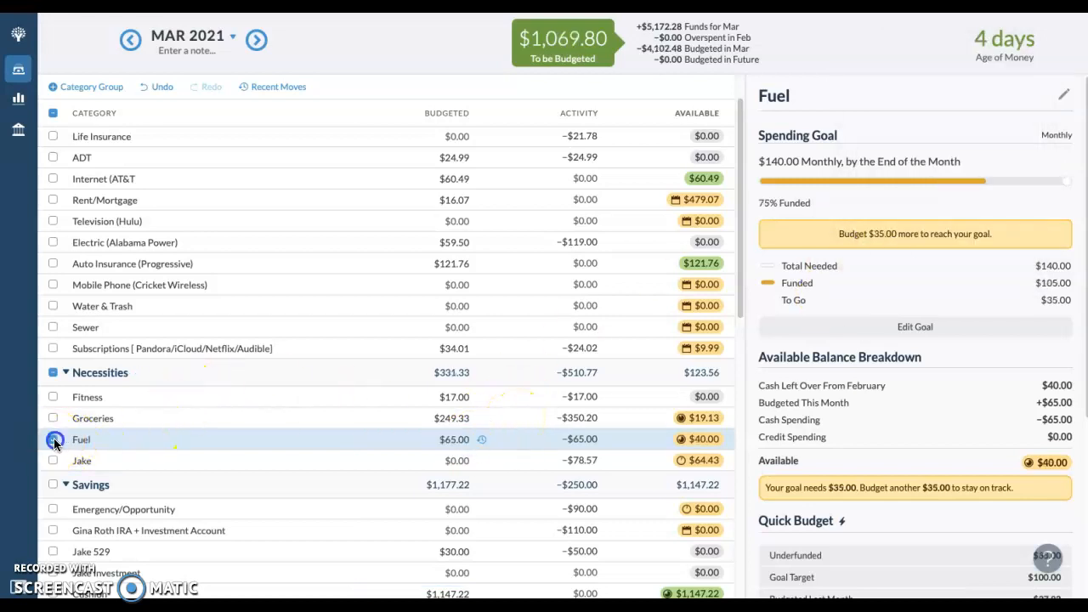
Step: Add $25 to the March amount budgeted for Booze & Tobacco under Envelopes
scroll(270, 468, "down", 1)
scroll(270, 468, "down", 1)
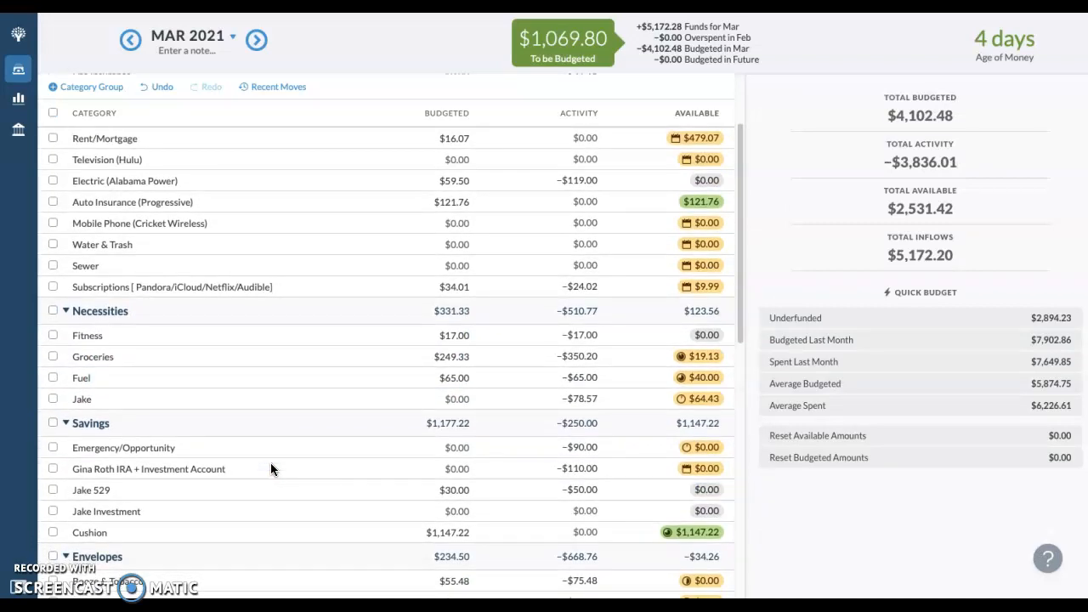
scroll(270, 464, "down", 1)
scroll(270, 464, "down", 1)
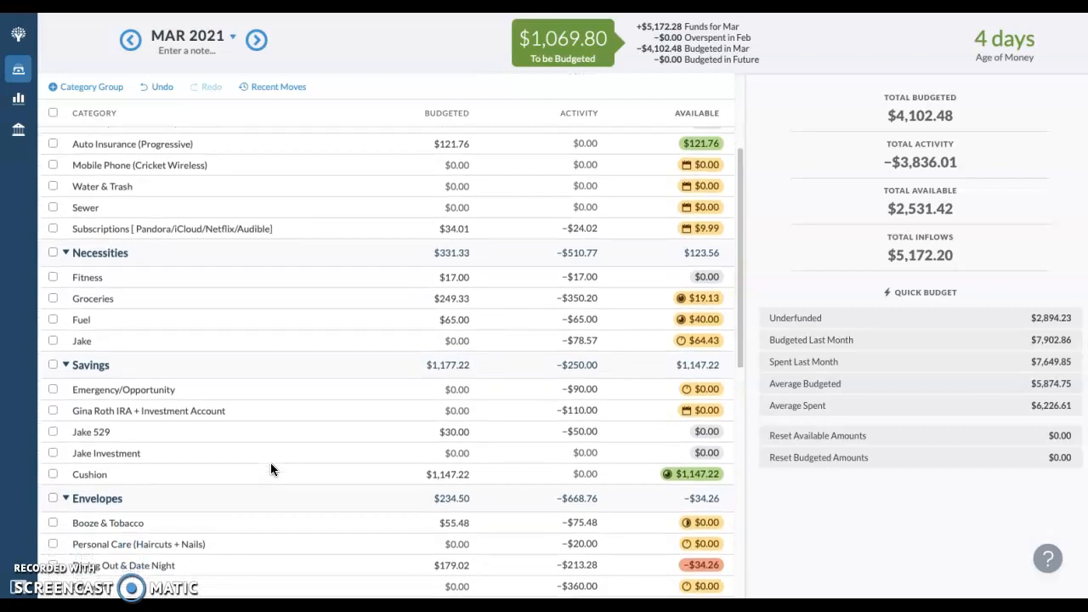
scroll(272, 469, "down", 1)
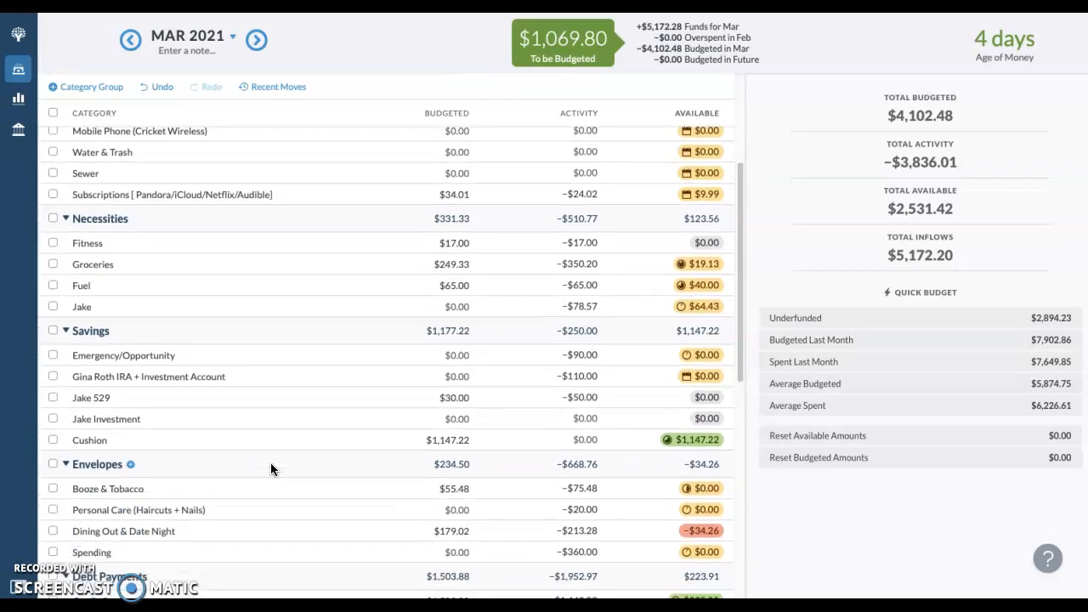
scroll(270, 464, "down", 1)
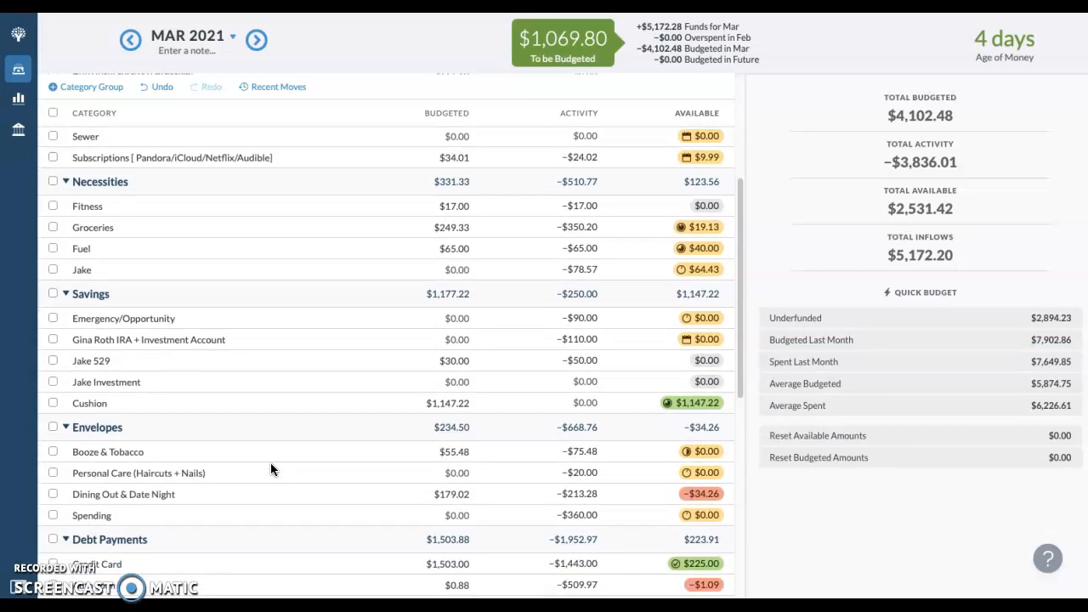
scroll(270, 462, "down", 1)
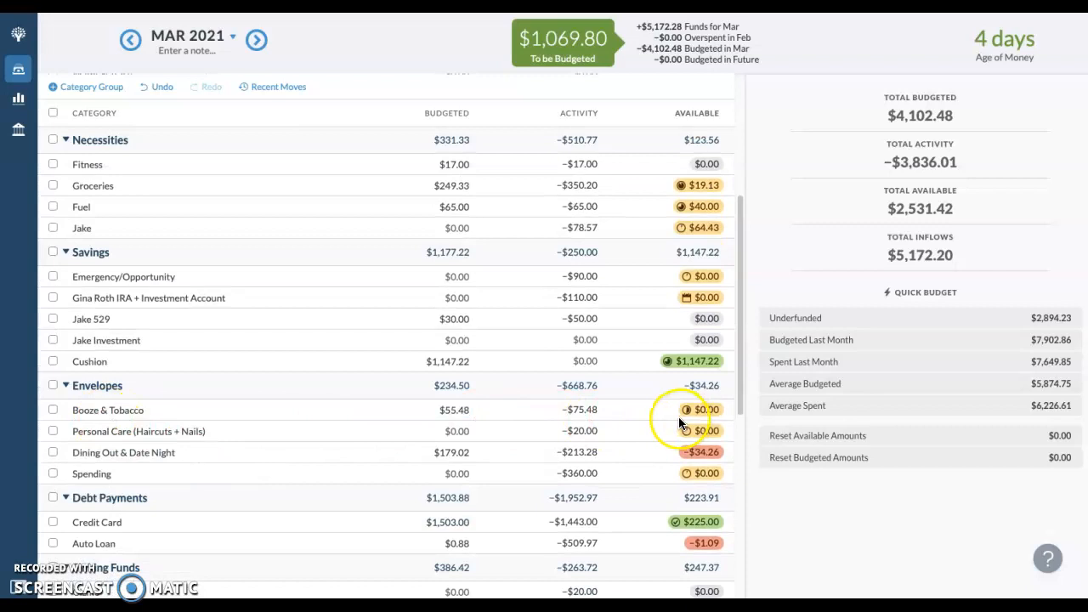
left_click(468, 412)
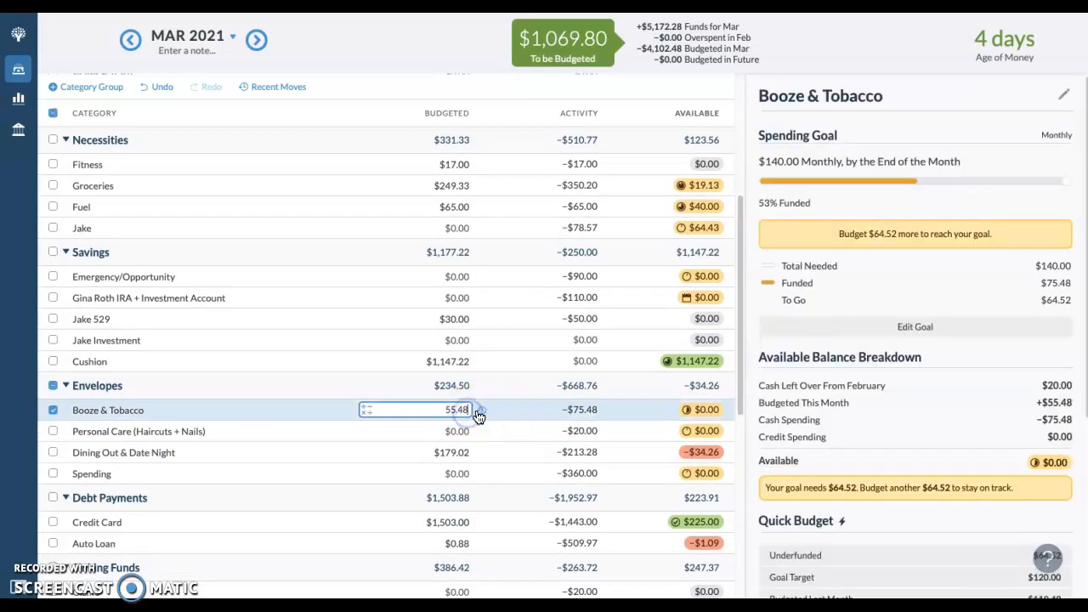
type("+25")
key("Return")
Step: Subtract 50 from the running balance in Calculator for the Fuel and Booze & Tobacco allocations combined
mouse_move(442, 595)
left_click(313, 595)
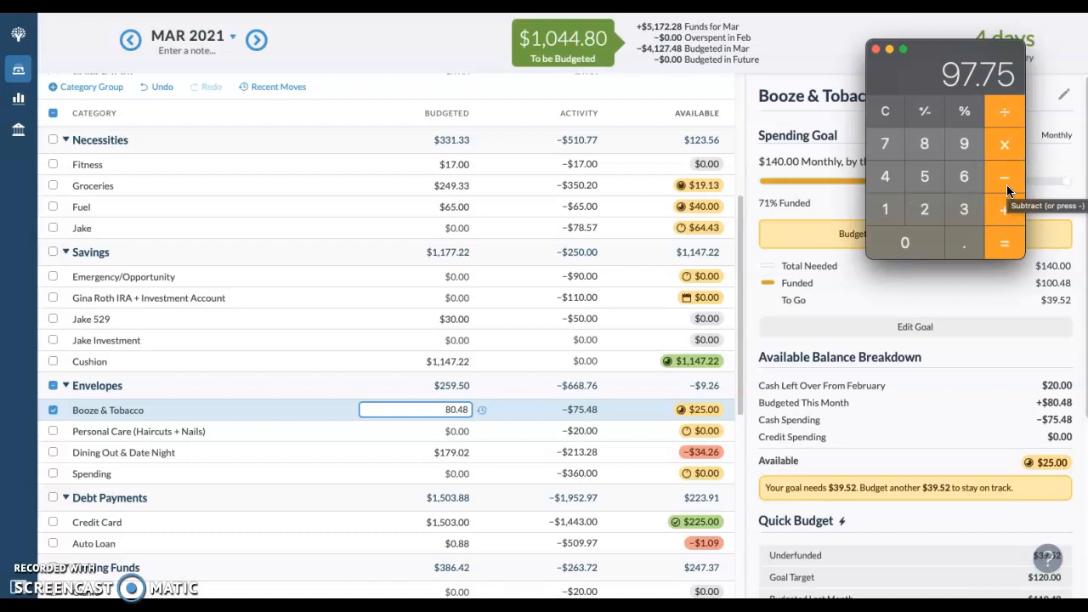
left_click(888, 211)
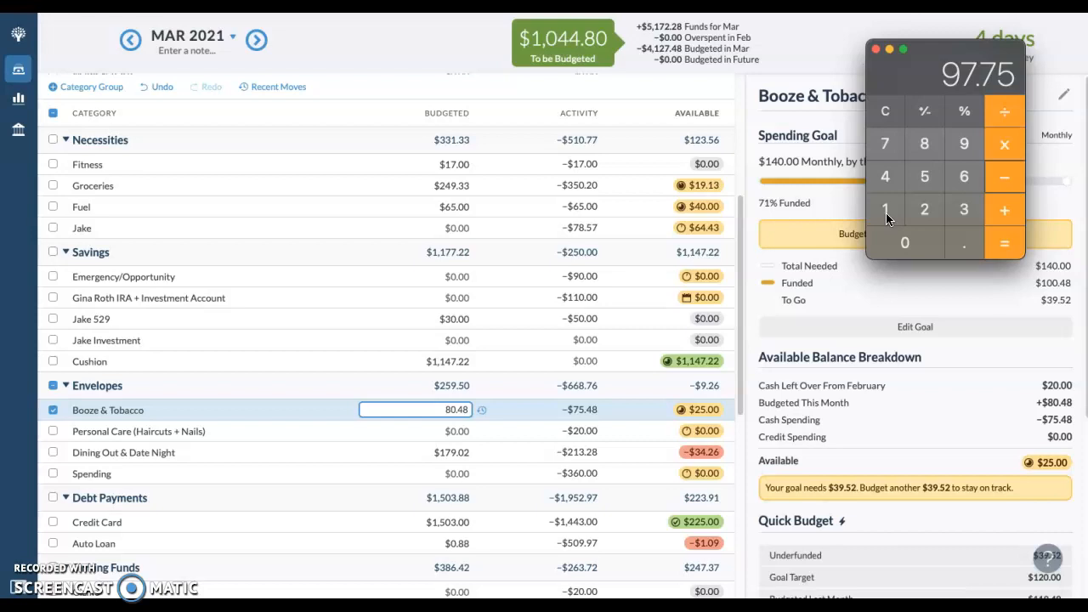
type("-50")
key("Return")
Step: Deselect Booze & Tobacco and set the March amount budgeted for Spending to $20
left_click(53, 410)
left_click(454, 473)
type("20")
key("Return")
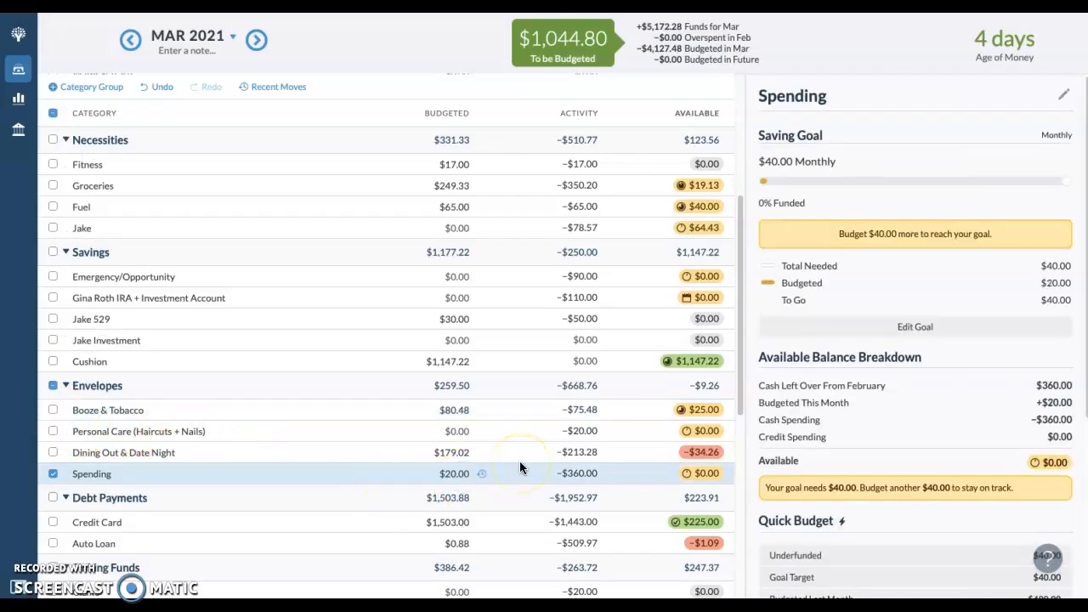
Step: Subtract 20 from the running balance in Calculator for the Spending allocation
left_click(324, 590)
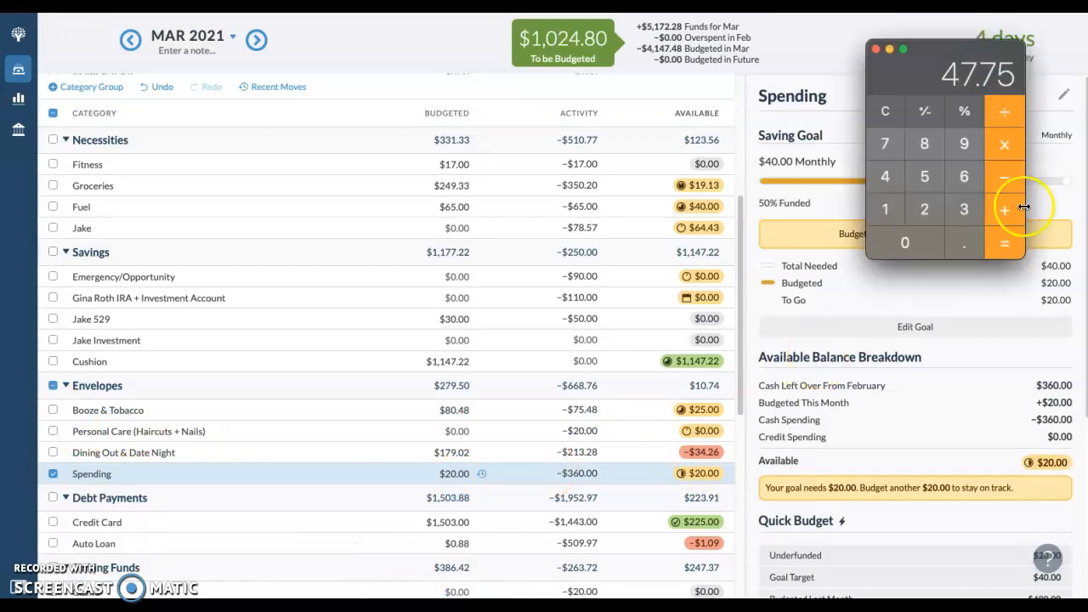
left_click(923, 209)
left_click(904, 242)
left_click(1012, 236)
Step: Deselect Spending and review the available amounts under Envelopes, Debt Payments and Sinking Funds for remaining needs
scroll(547, 411, "down", 3)
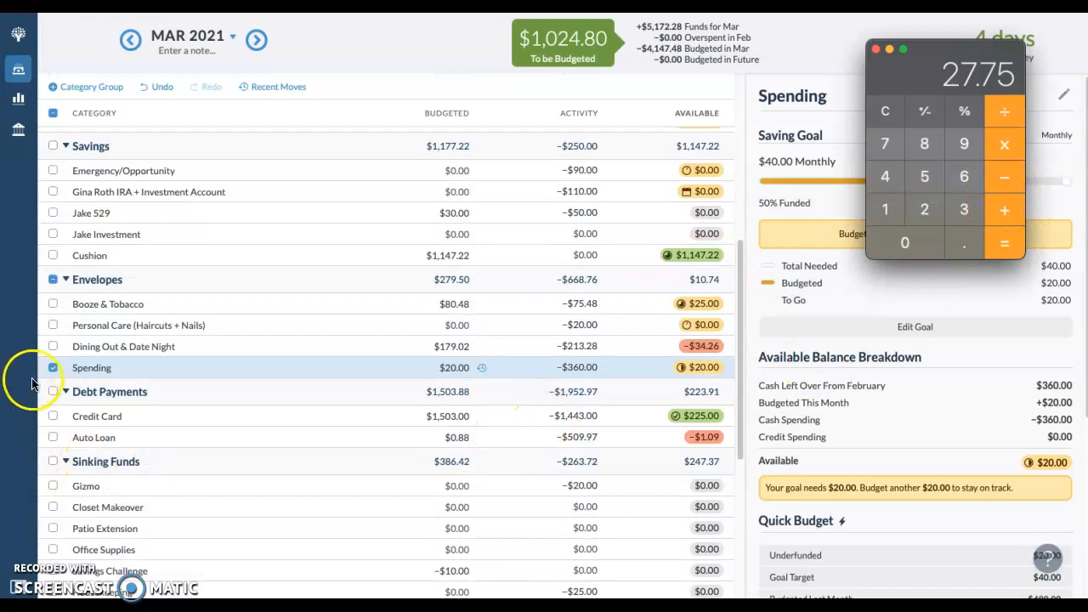
left_click(49, 367)
scroll(289, 528, "down", 2)
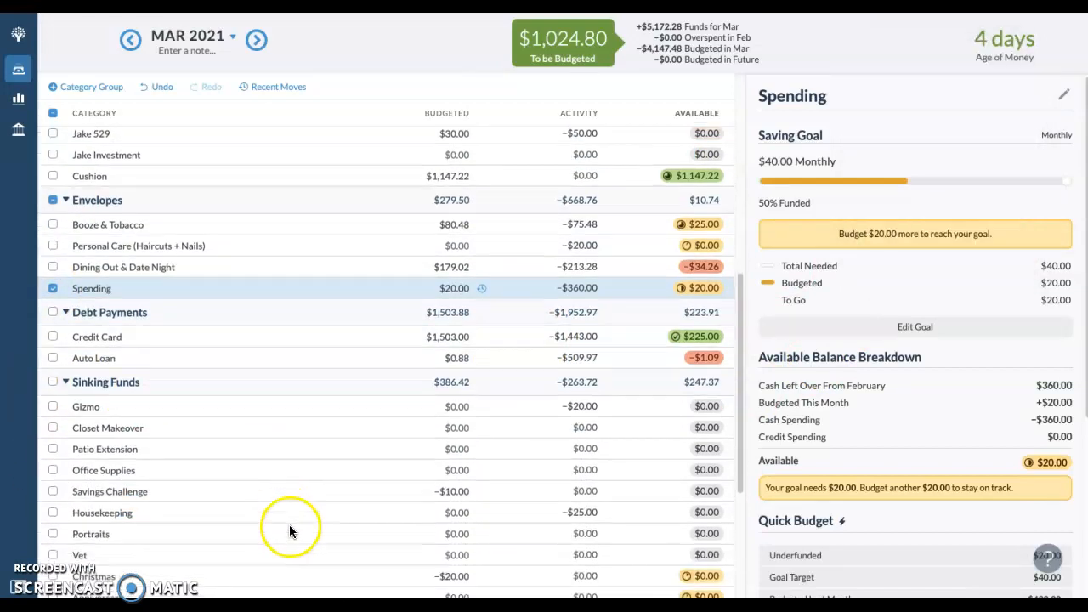
left_click(52, 288)
scroll(294, 501, "down", 2)
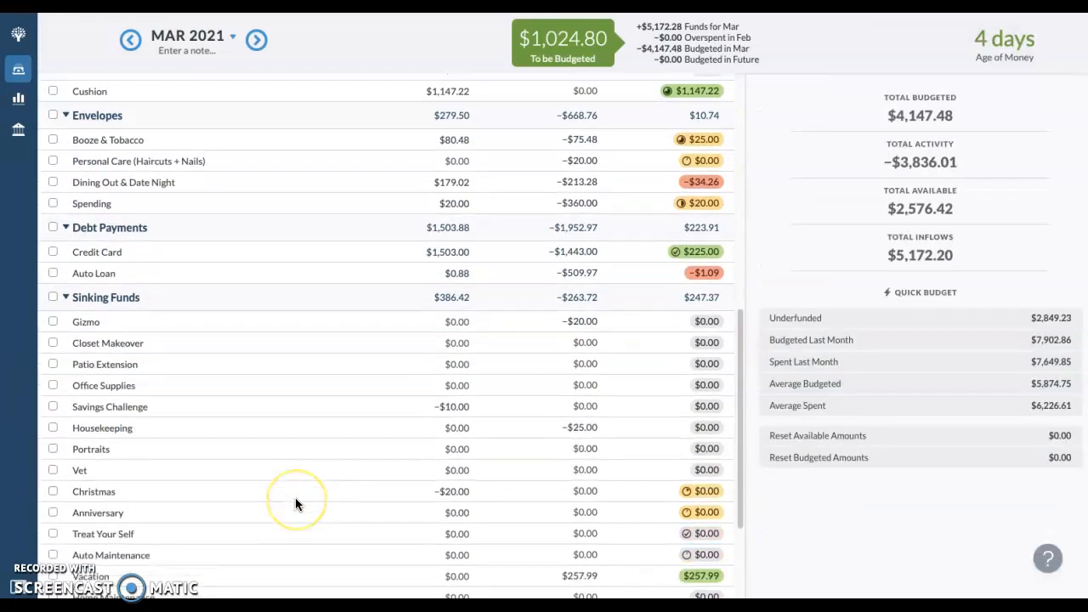
scroll(295, 497, "down", 3)
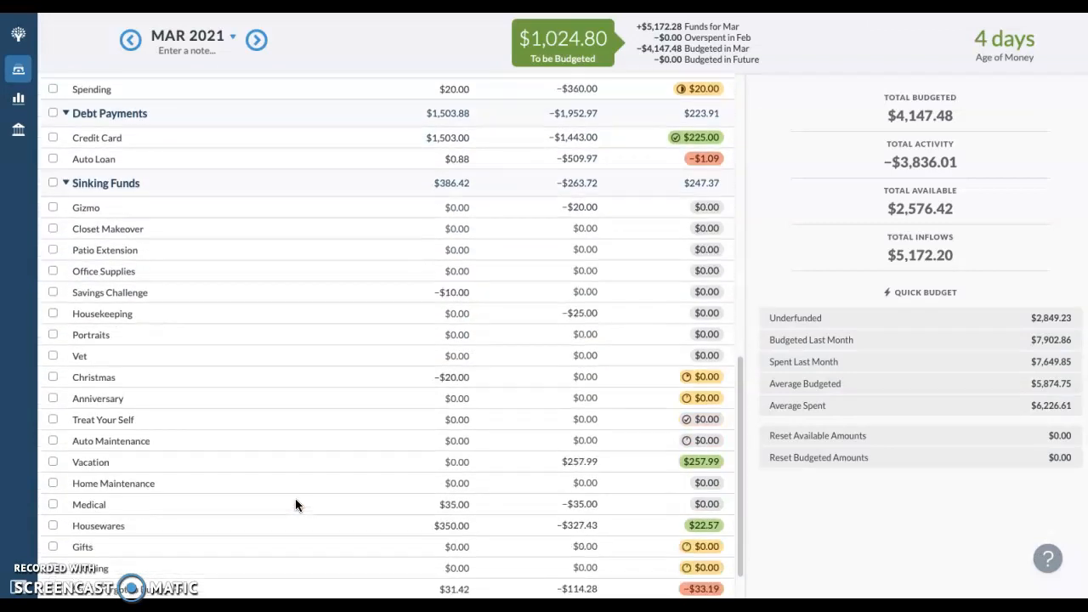
scroll(295, 505, "down", 1)
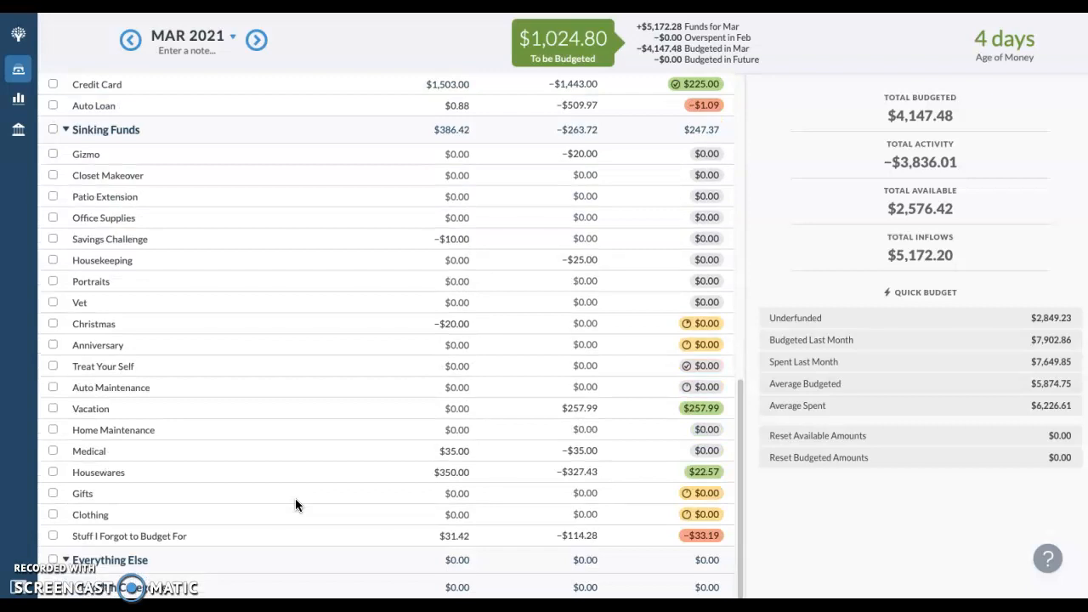
scroll(294, 498, "up", 15)
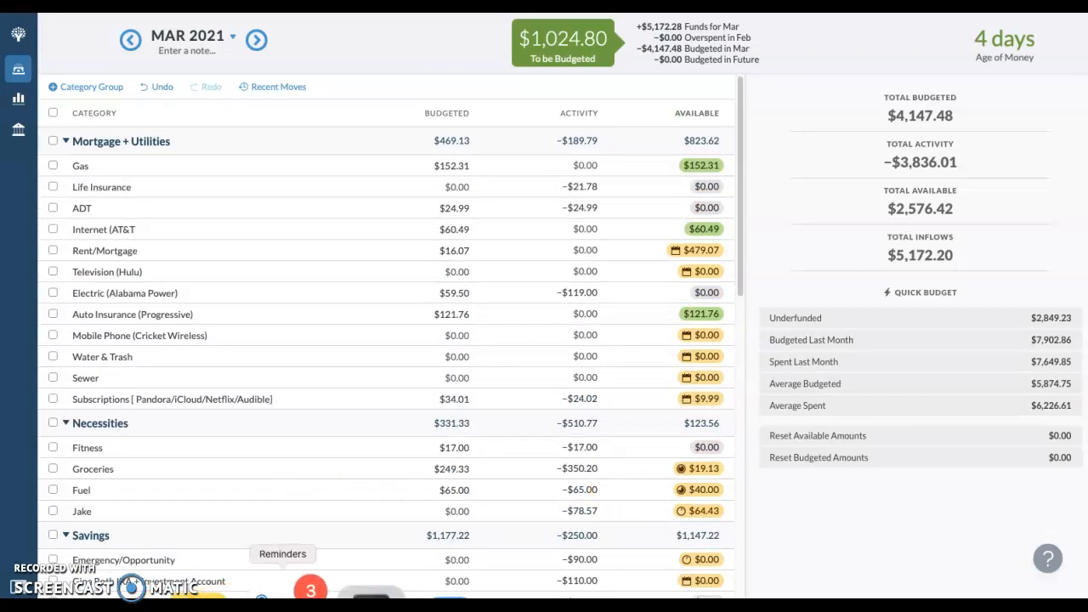
Step: Set the March amount budgeted for Groceries under Necessities to $0.00
left_click(336, 593)
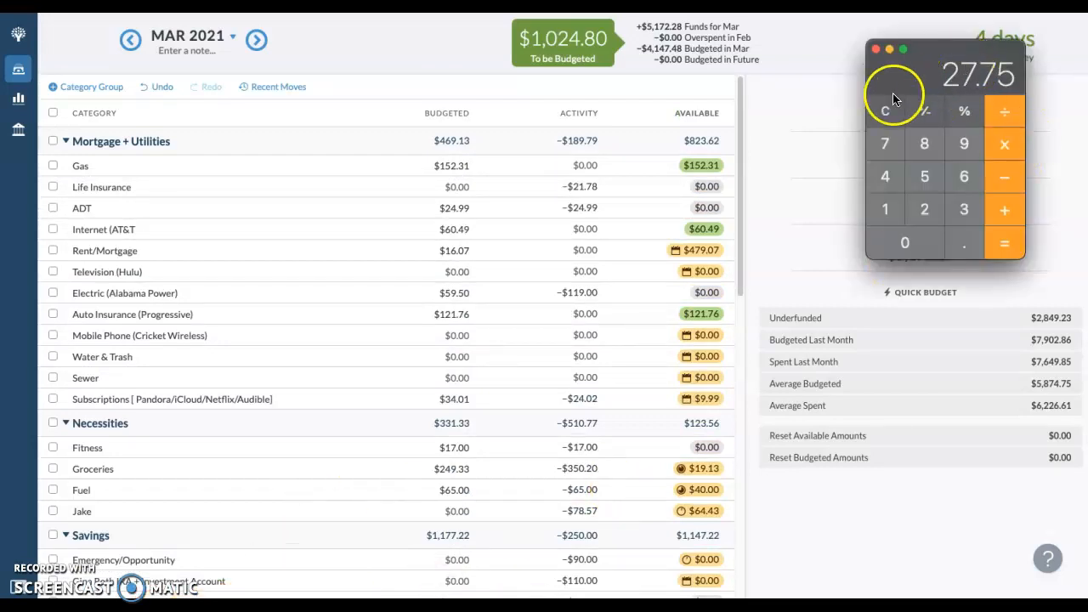
scroll(685, 430, "down", 1)
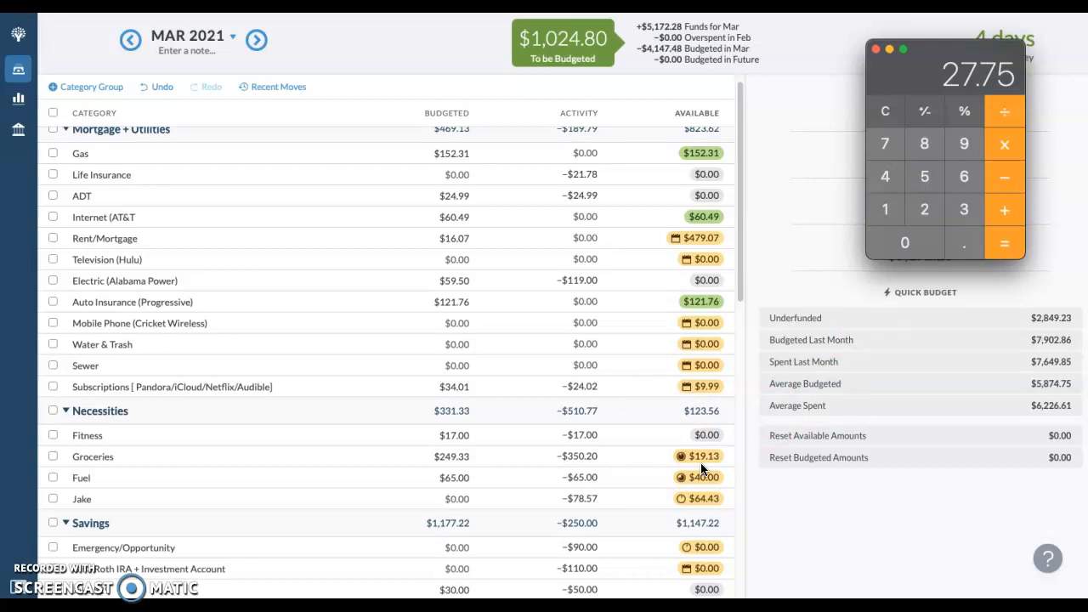
left_click(467, 459)
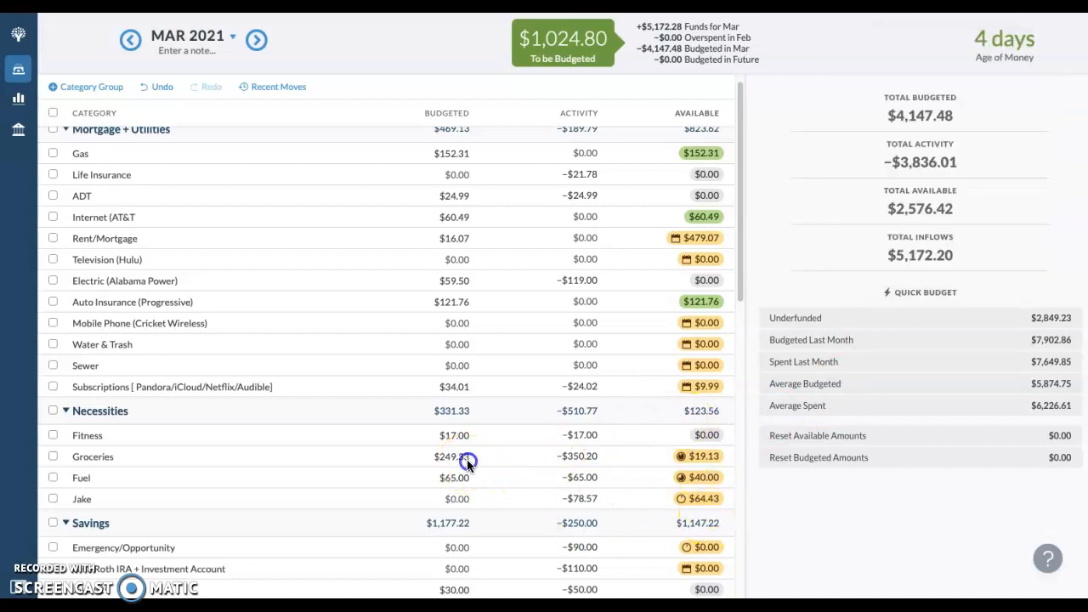
type("*0")
key("Return")
Step: Subtract 0.87 from the running balance in Calculator and deselect the Groceries category
left_click(334, 595)
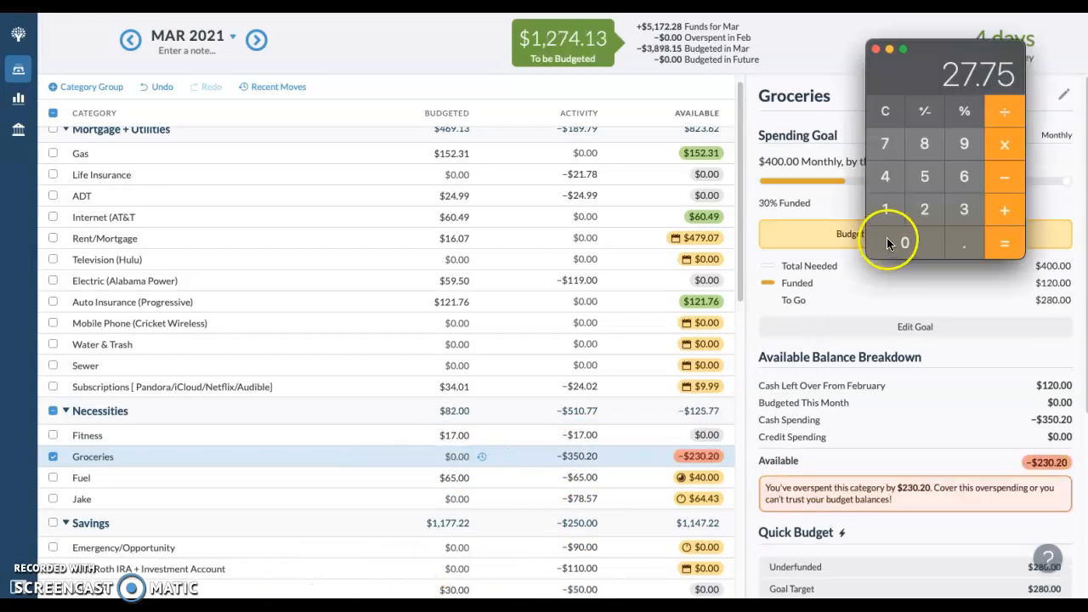
type(".87")
key("Return")
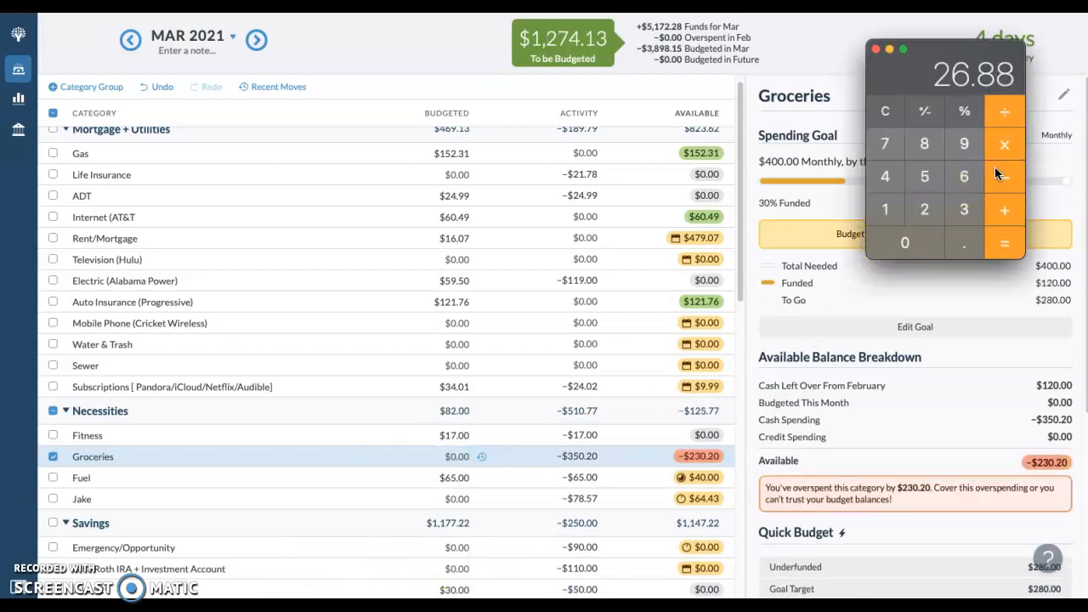
left_click(53, 458)
left_click(53, 456)
Step: Add $26.88 to the March amount budgeted for Rent/Mortgage, leaving the category deselected
left_click(371, 366)
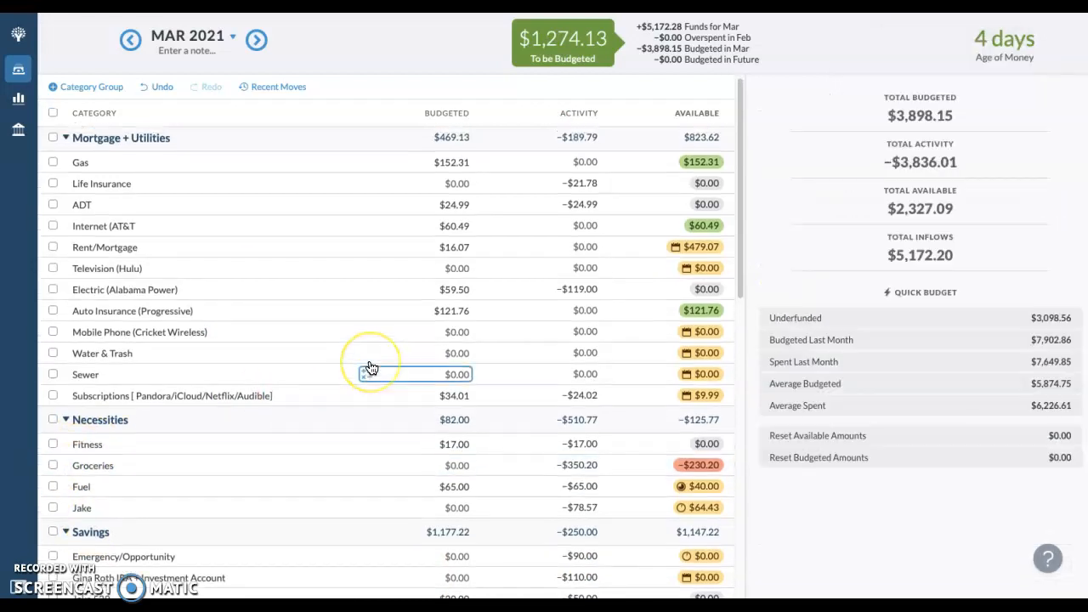
left_click(467, 250)
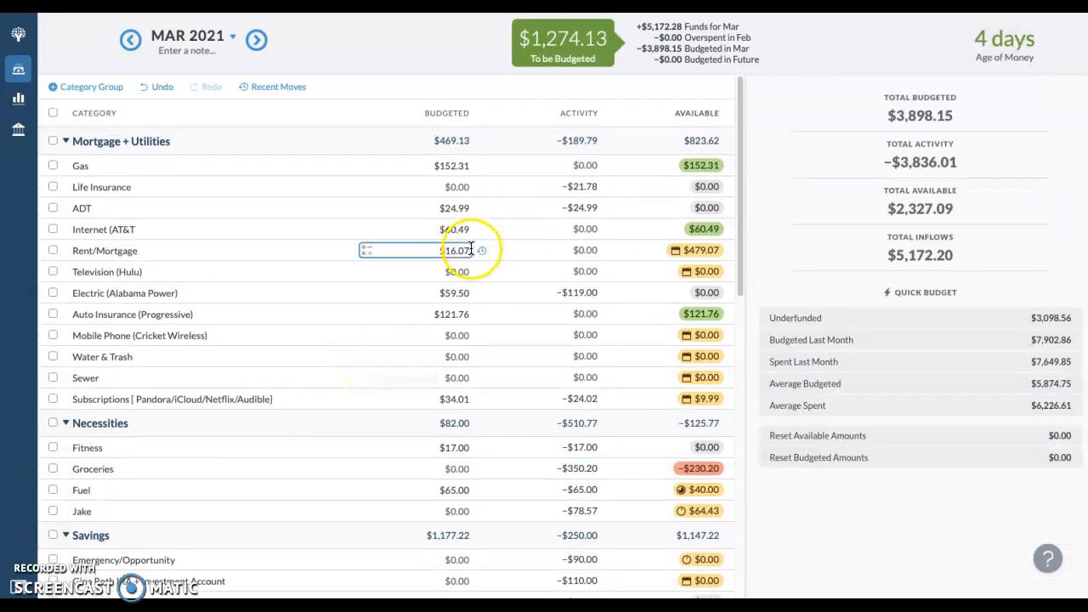
left_click(469, 250)
type("+26.88")
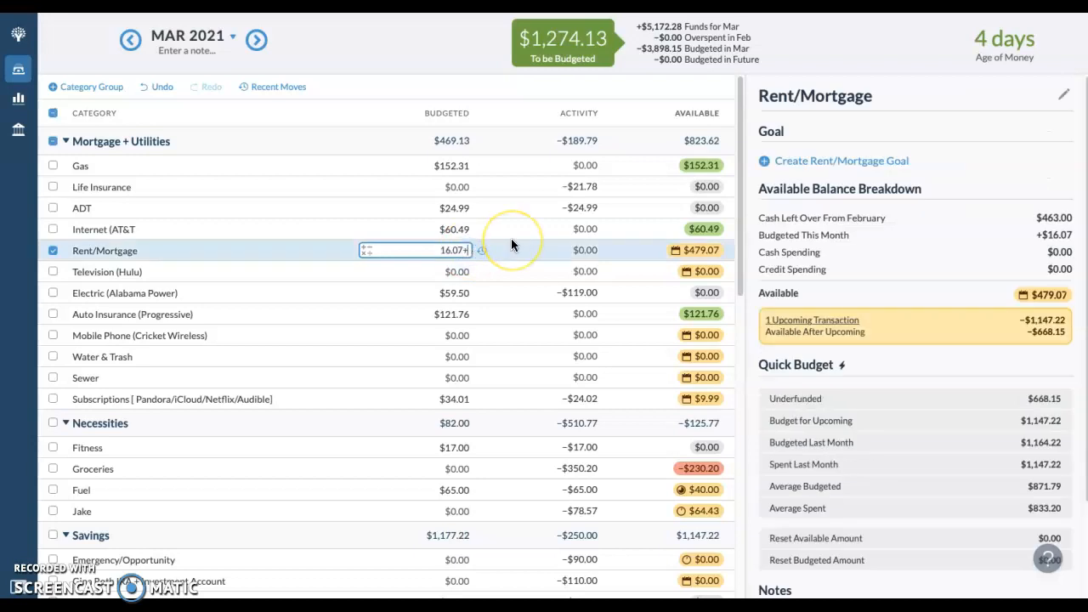
key("Return")
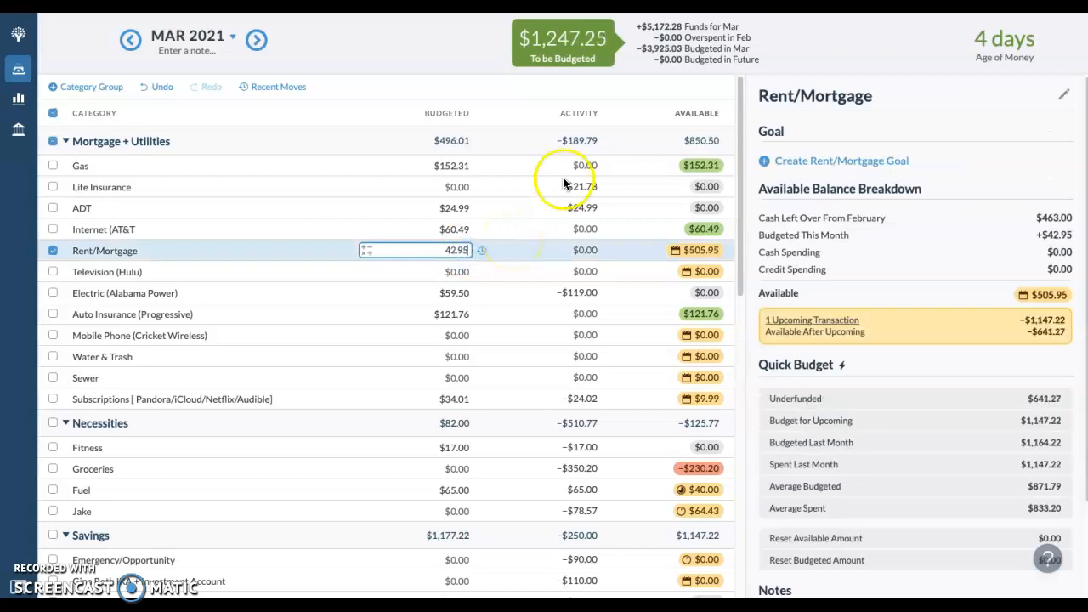
left_click(53, 251)
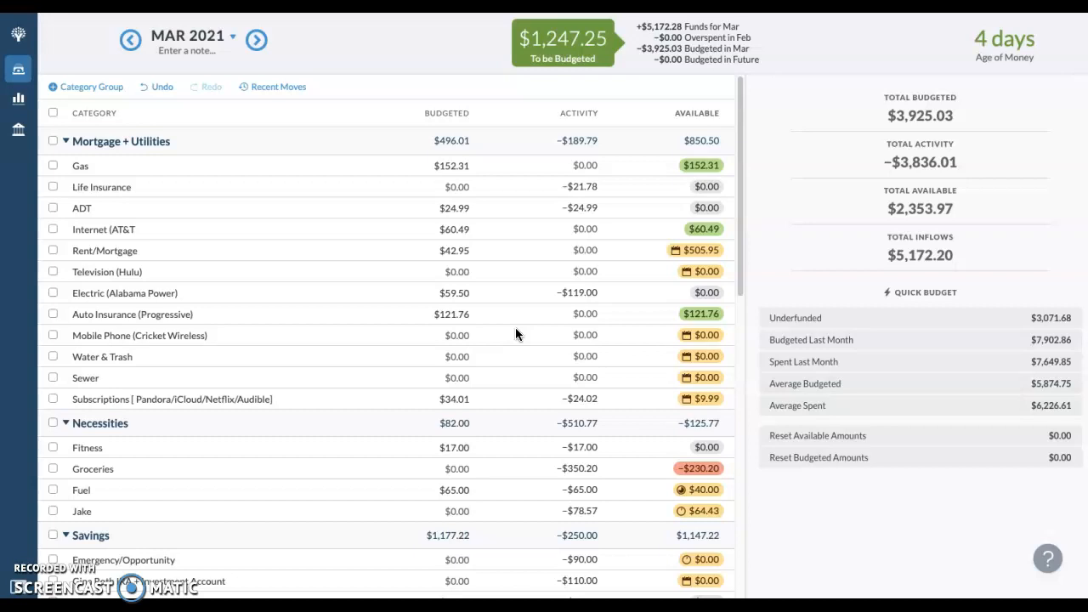
Step: Review the available amounts from Mortgage + Utilities down through Sinking Funds for overspent categories, especially Groceries under Necessities
scroll(515, 328, "down", 3)
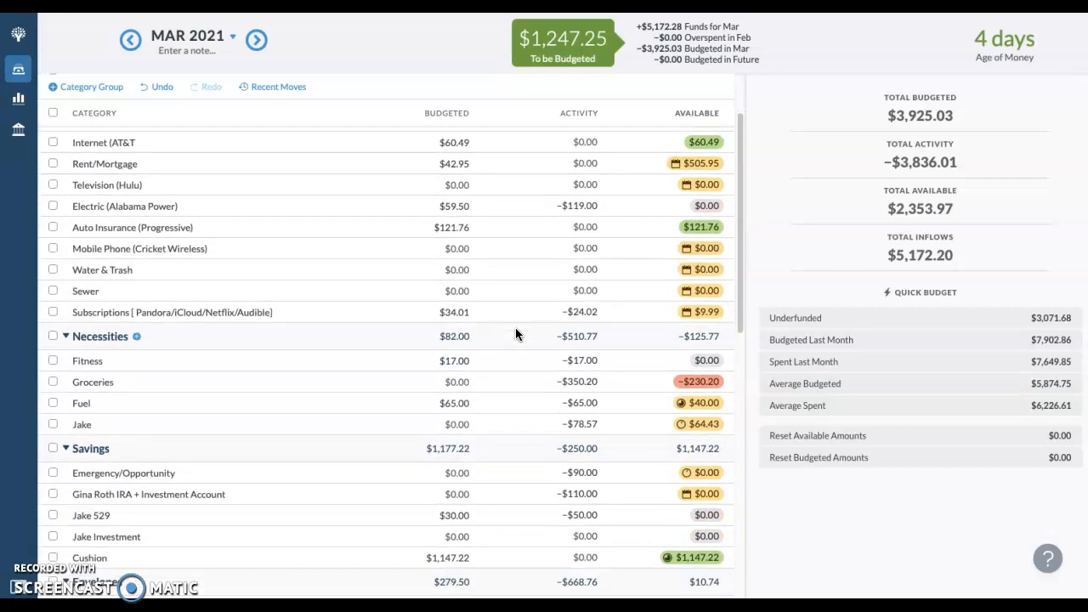
scroll(515, 330, "down", 4)
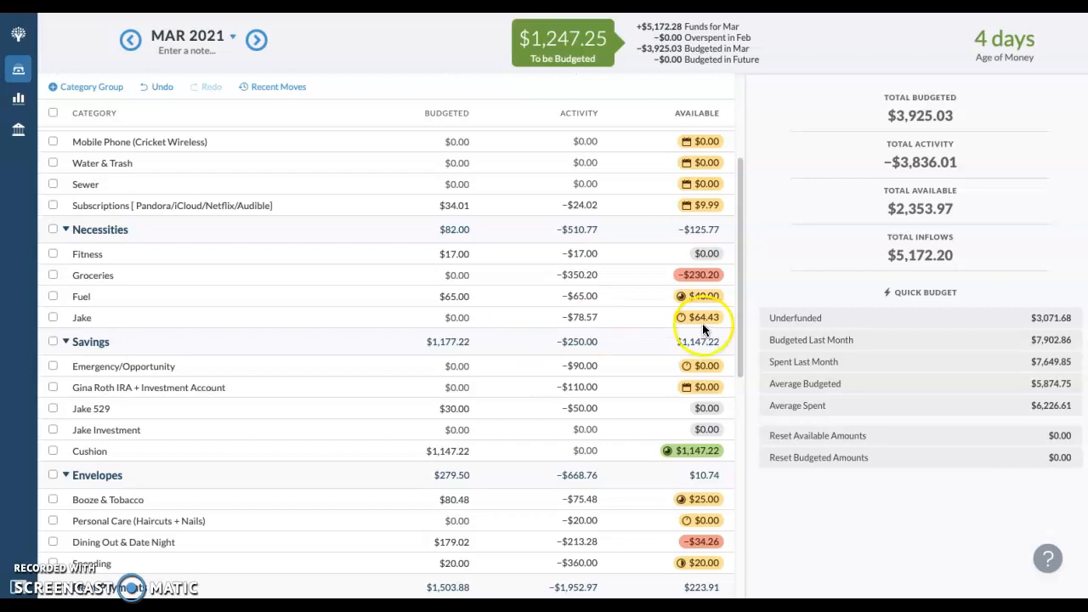
left_click(690, 276)
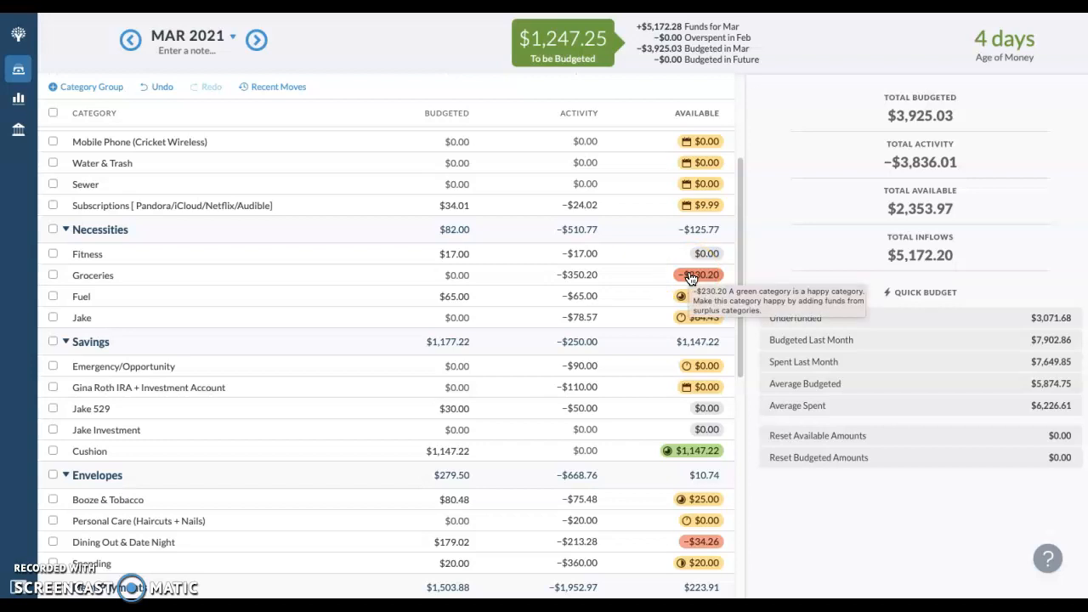
scroll(690, 278, "down", 3)
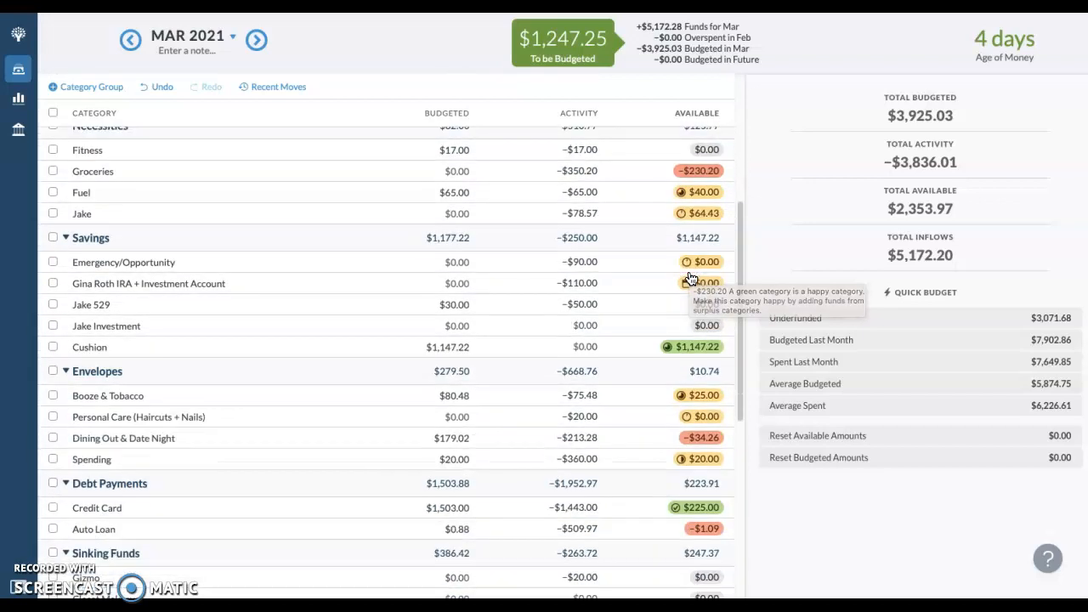
left_click(687, 367)
scroll(686, 368, "down", 3)
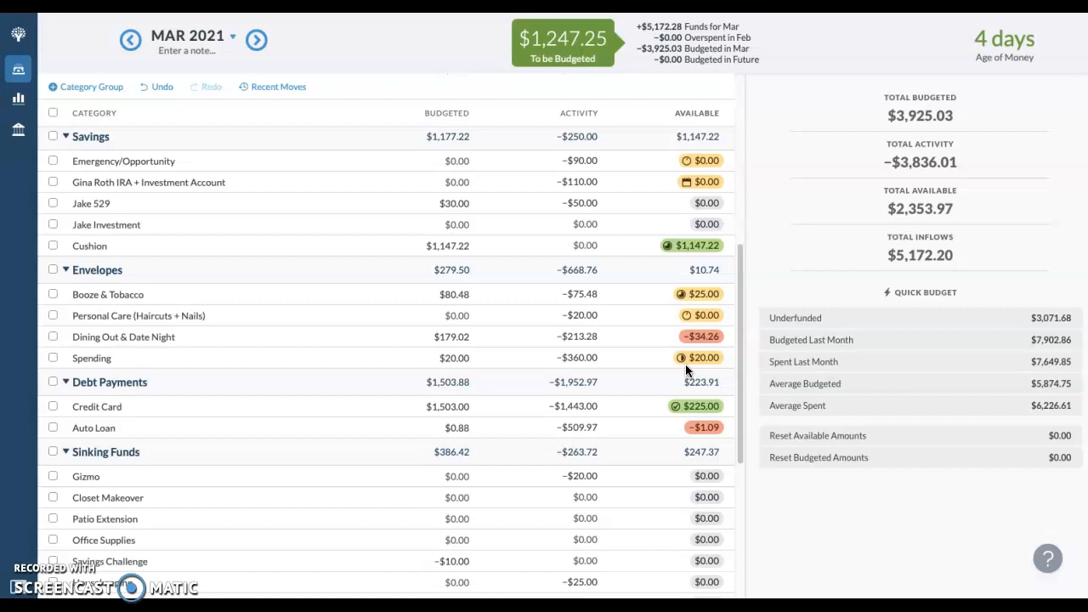
scroll(684, 364, "down", 3)
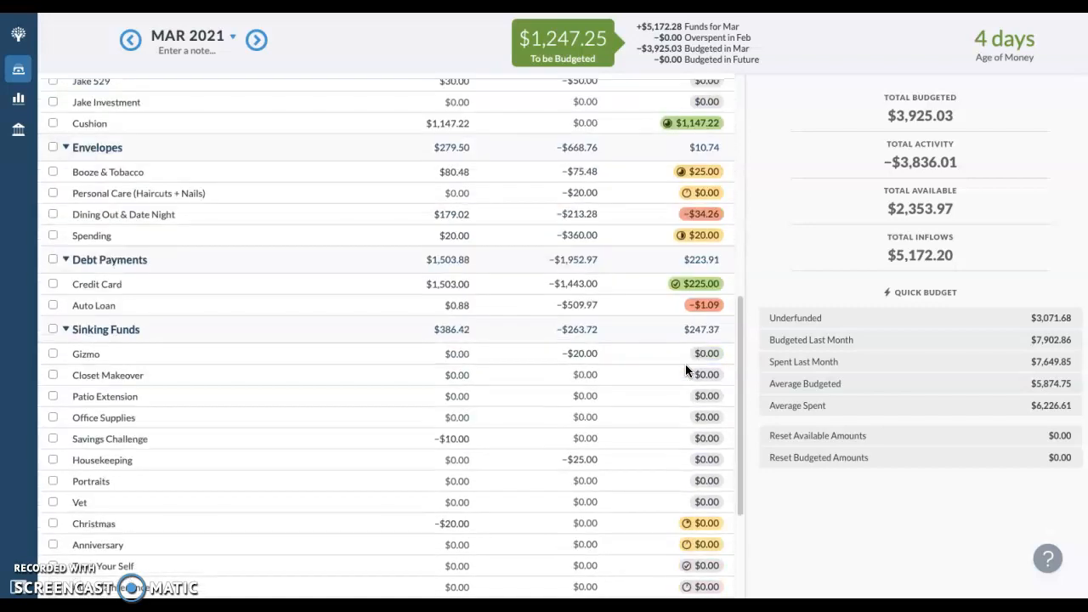
scroll(685, 367, "down", 5)
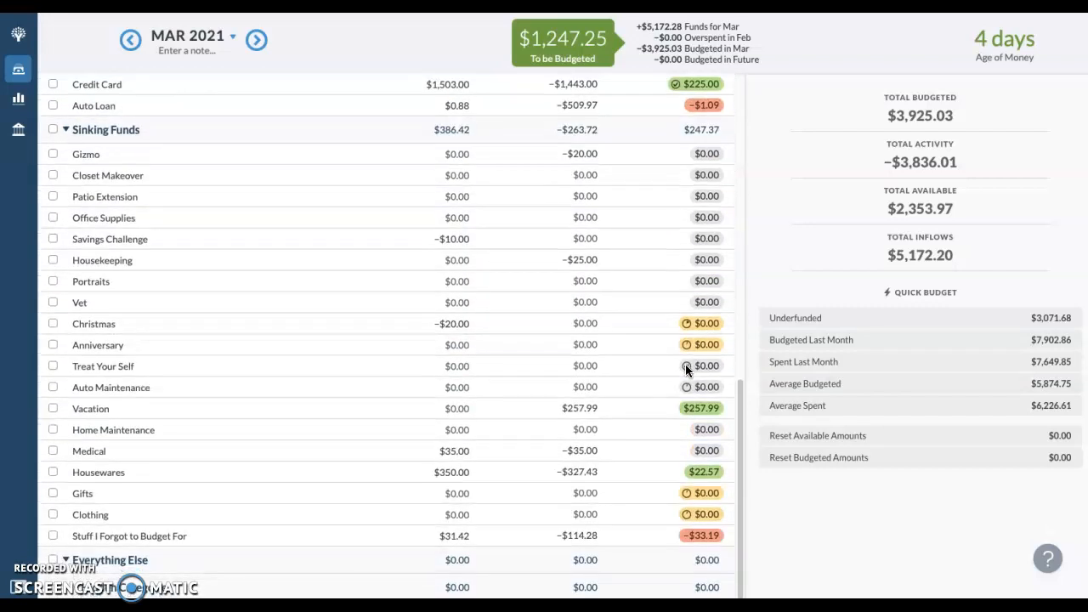
scroll(685, 364, "up", 17)
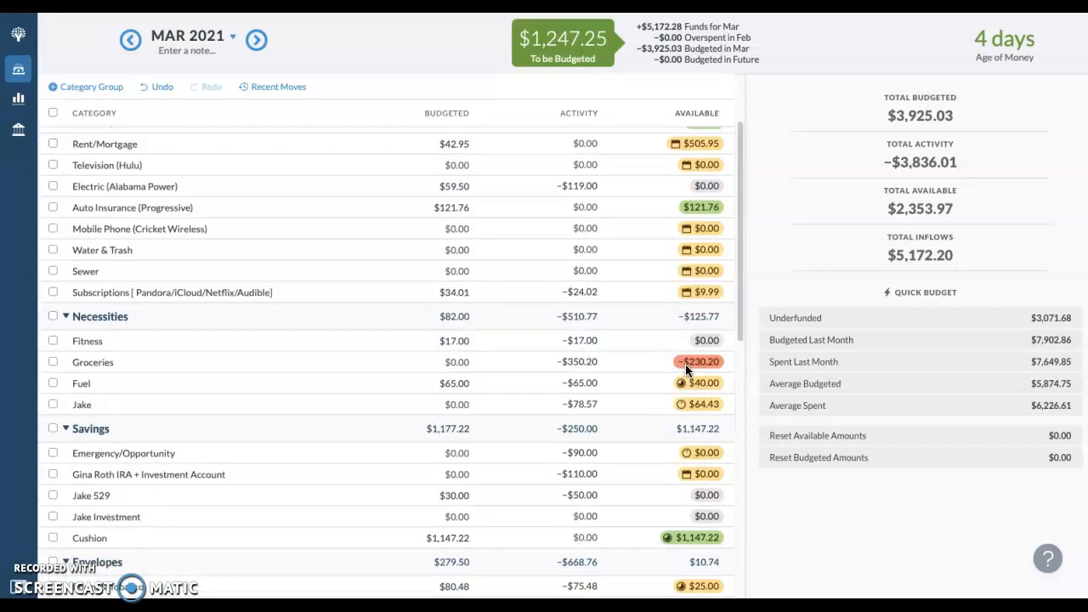
scroll(685, 363, "up", 1)
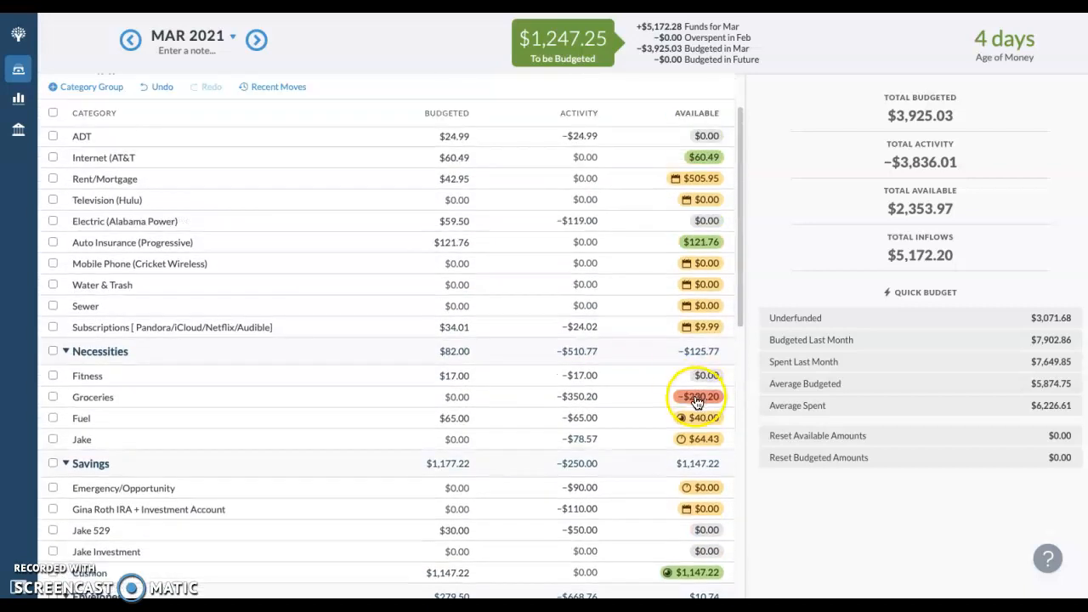
Step: Undo the last three budget changes, made to Rent/Mortgage, Groceries and Spending
left_click(143, 89)
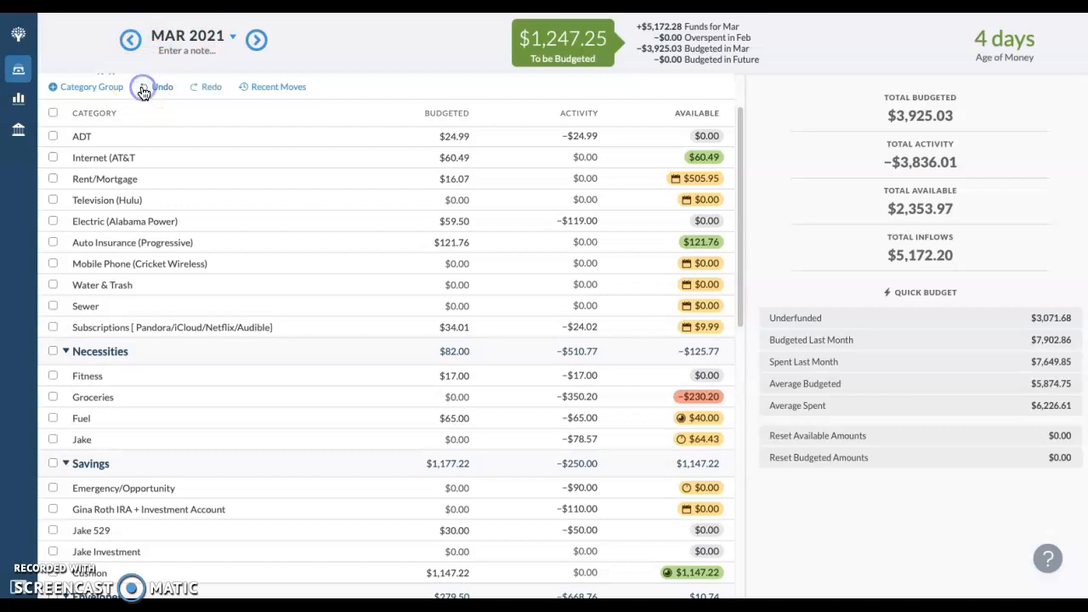
left_click(143, 88)
left_click(143, 89)
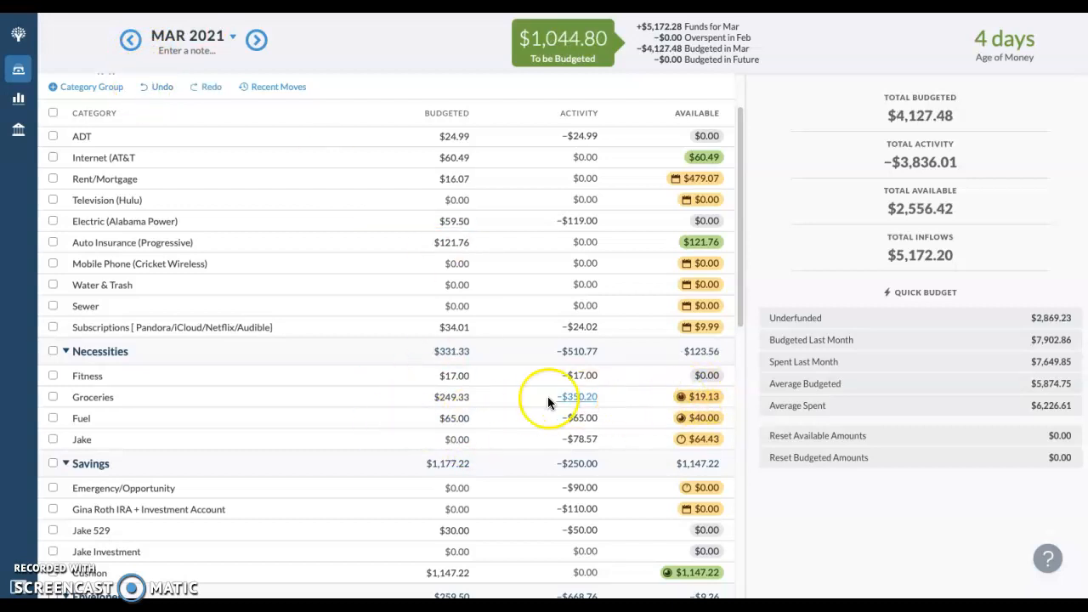
Step: Add $0.87 to the March amount budgeted for Groceries under Necessities and deselect the category
left_click(472, 397)
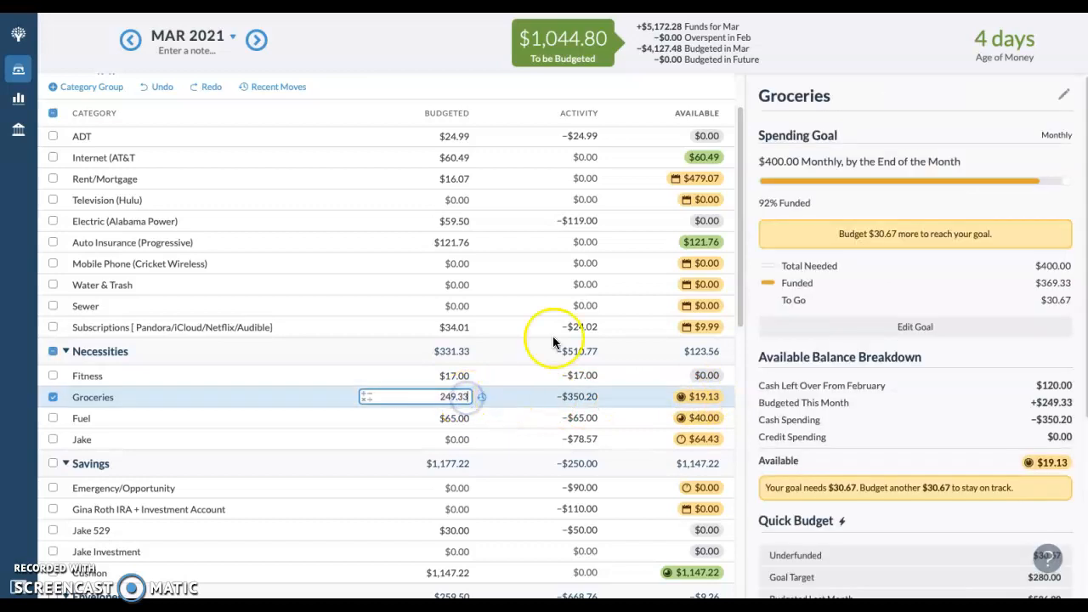
type("+.87")
key("Return")
left_click(53, 396)
left_click(397, 334)
Step: Check the remaining balance in Calculator, add $26.88 to the March amount budgeted for Rent/Mortgage, and deselect the category
scroll(397, 334, "up", 2)
left_click(330, 590)
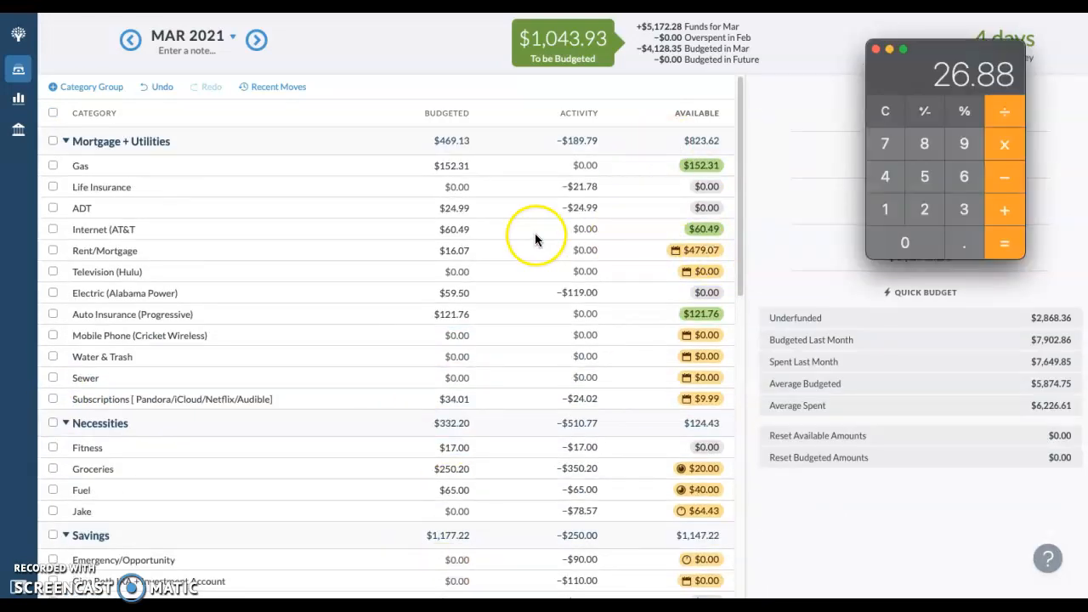
left_click(471, 252)
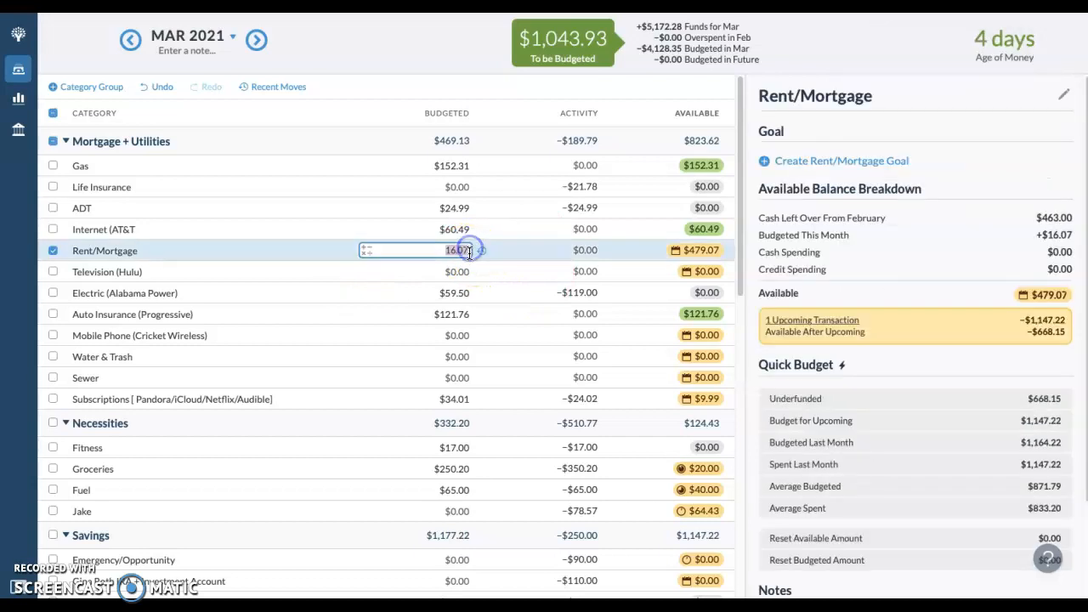
type("+26.88")
key("Return")
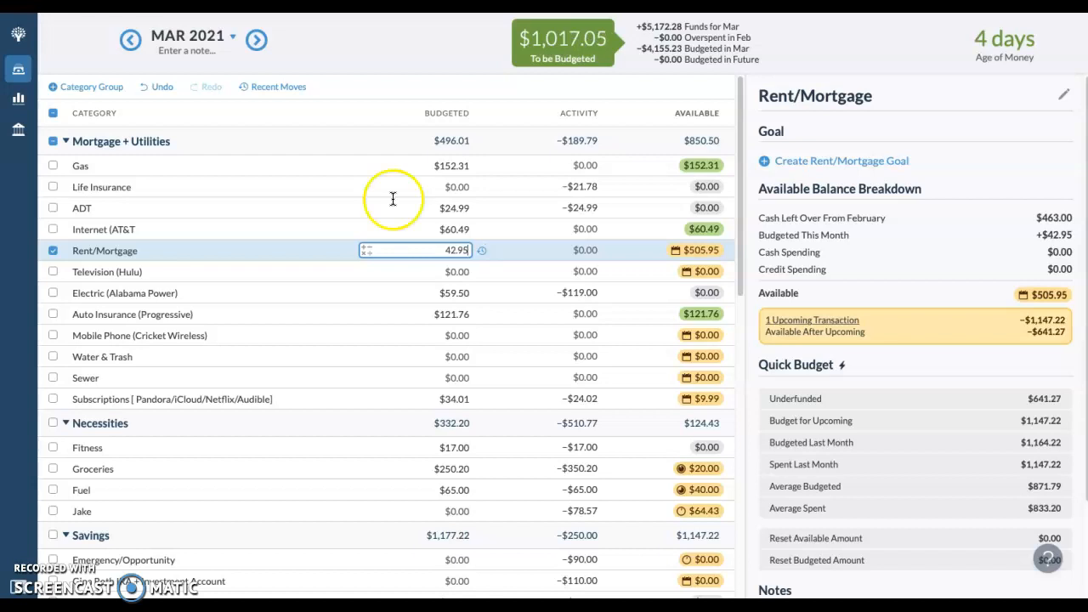
left_click(52, 249)
Step: Examine the Credit Card category's goal and balance breakdown under Debt Payments, leaving the category deselected
scroll(340, 387, "down", 4)
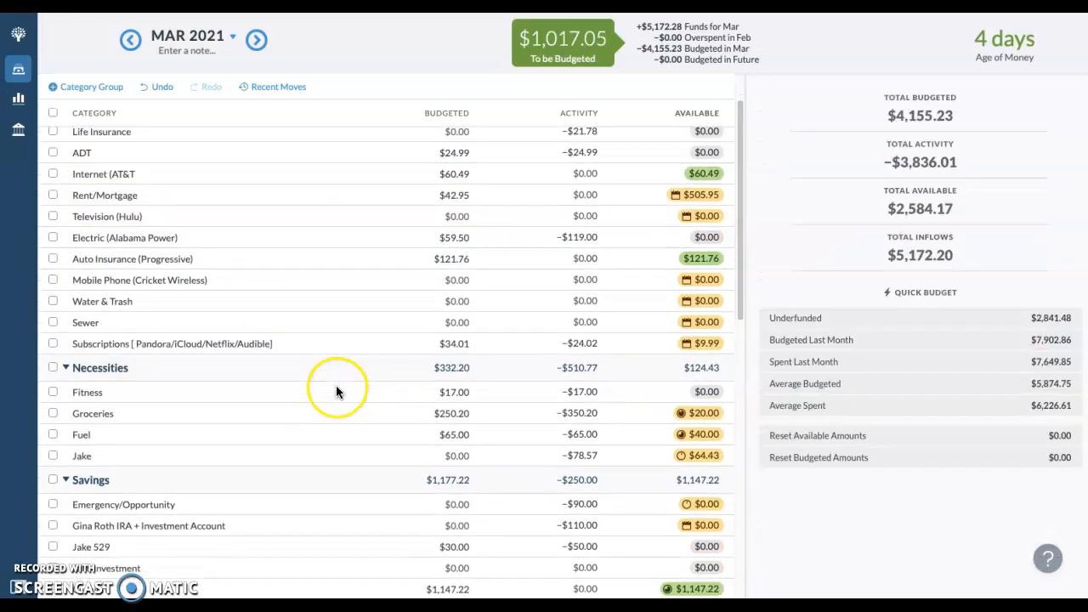
scroll(336, 385, "down", 3)
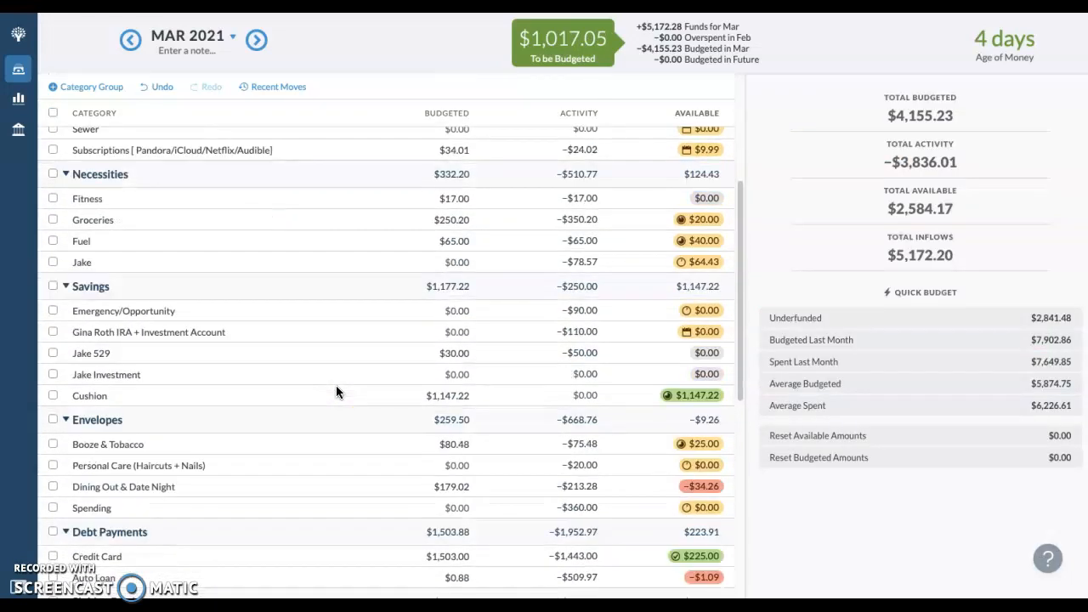
left_click(460, 527)
left_click(460, 527)
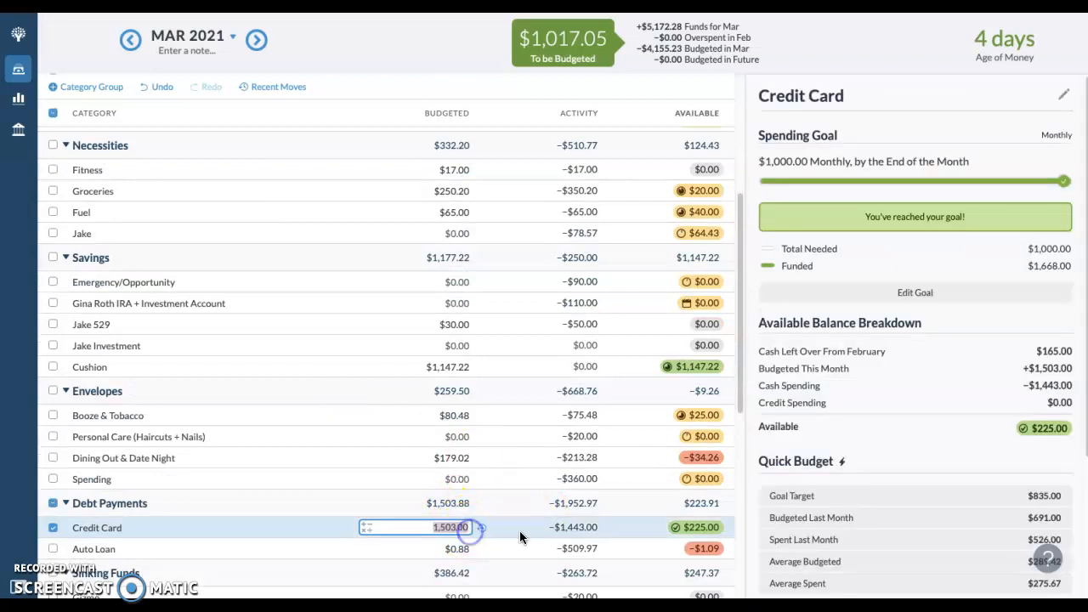
left_click(53, 530)
Step: Cover the Auto Loan overspending under Debt Payments with money from the Housewares category
scroll(358, 482, "down", 2)
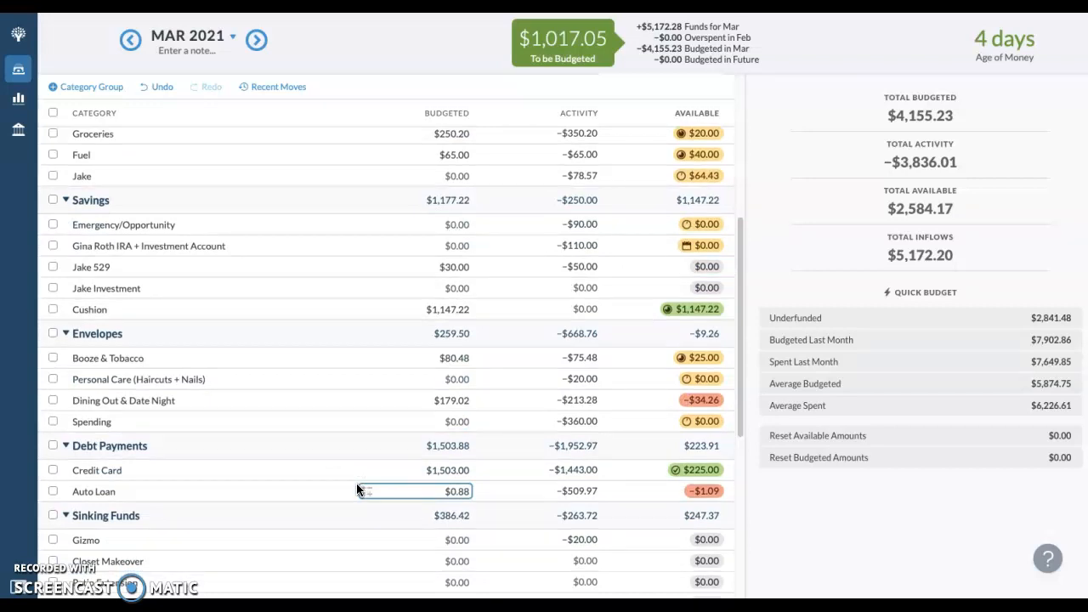
scroll(355, 489, "down", 5)
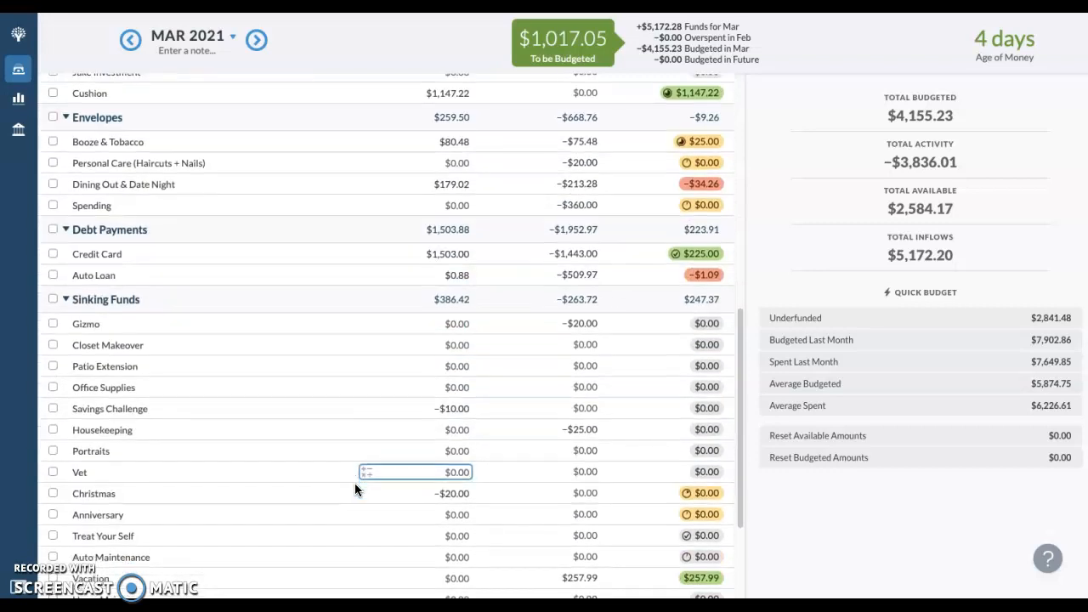
scroll(354, 482, "down", 1)
left_click(703, 132)
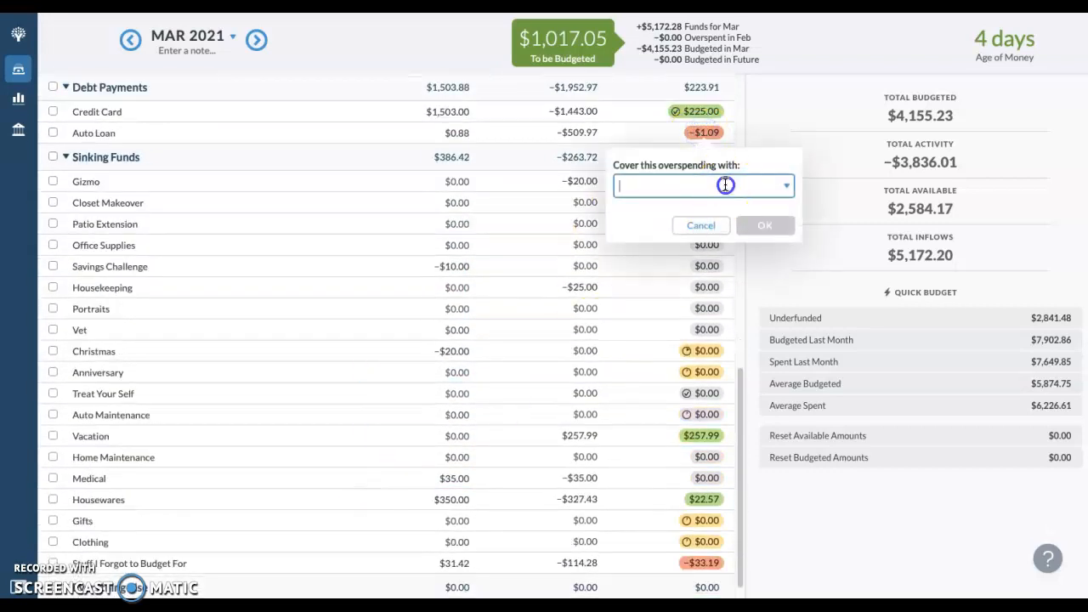
left_click(724, 185)
scroll(724, 278, "down", 6)
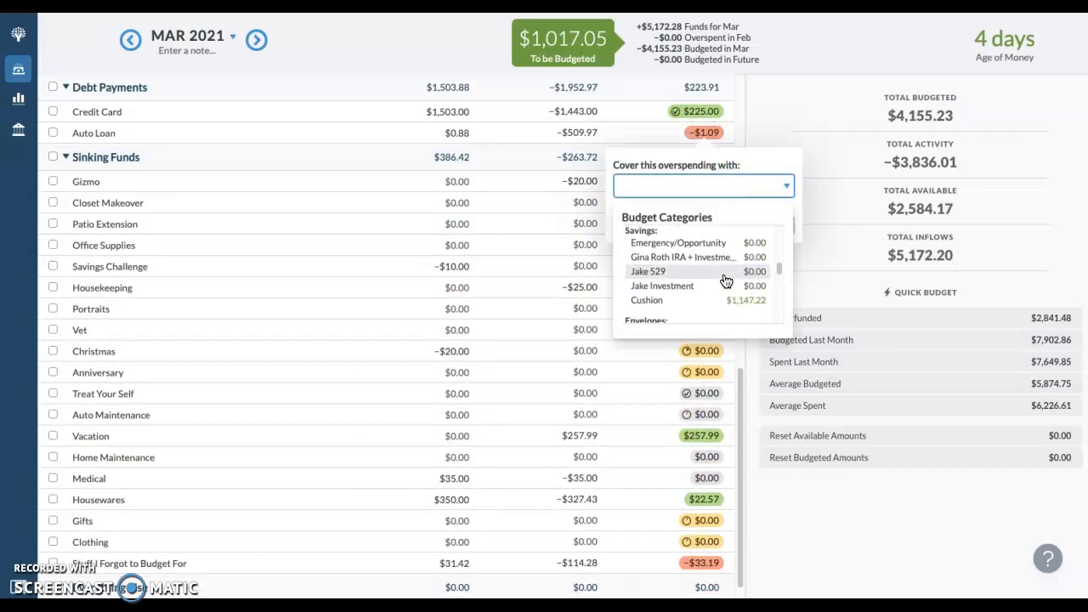
scroll(724, 280, "down", 8)
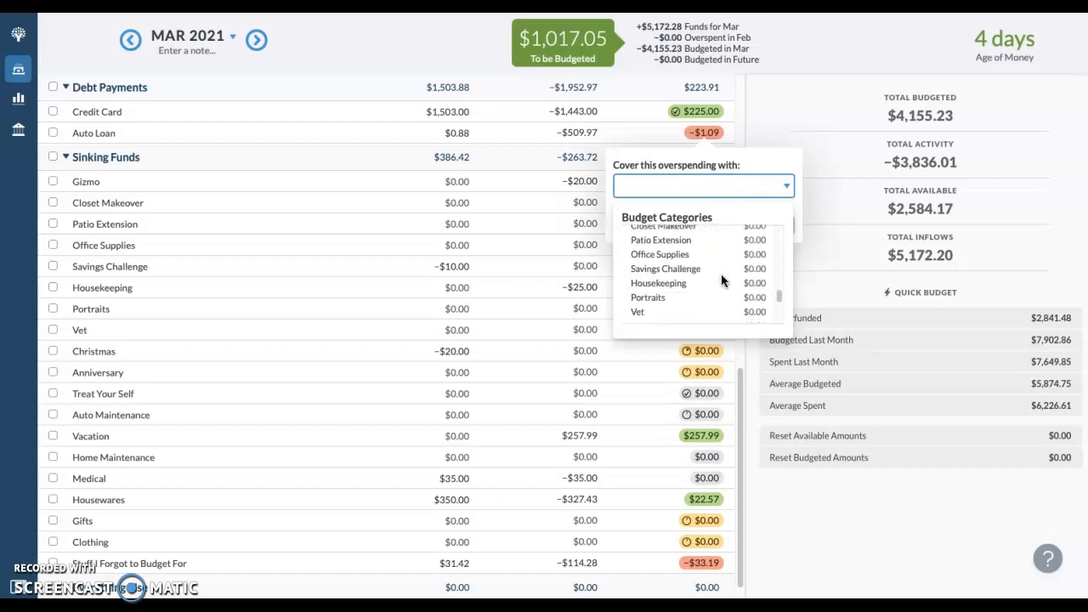
scroll(721, 283, "down", 6)
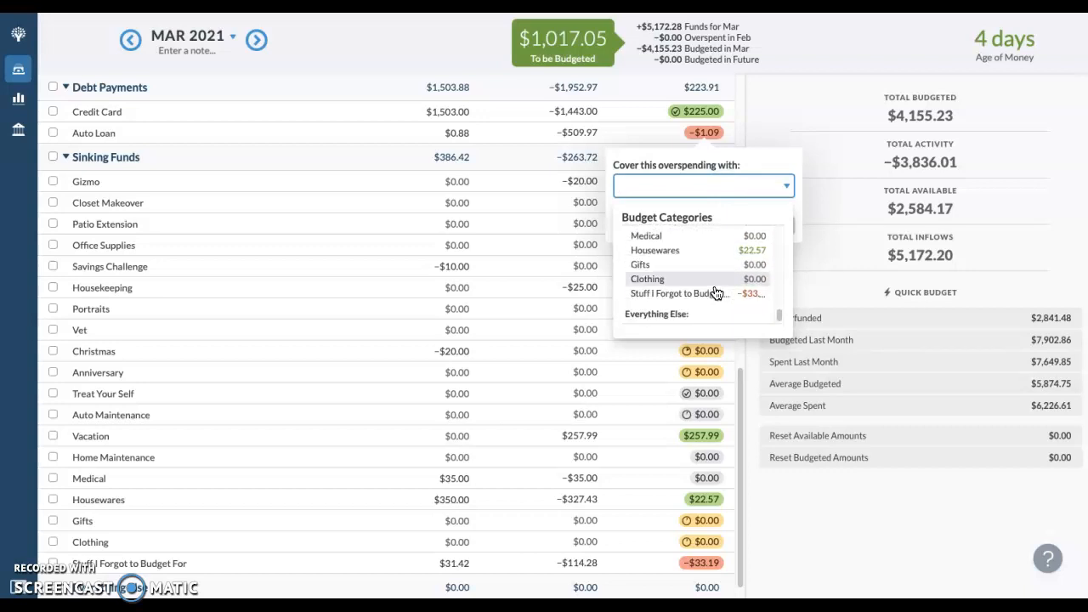
left_click(735, 252)
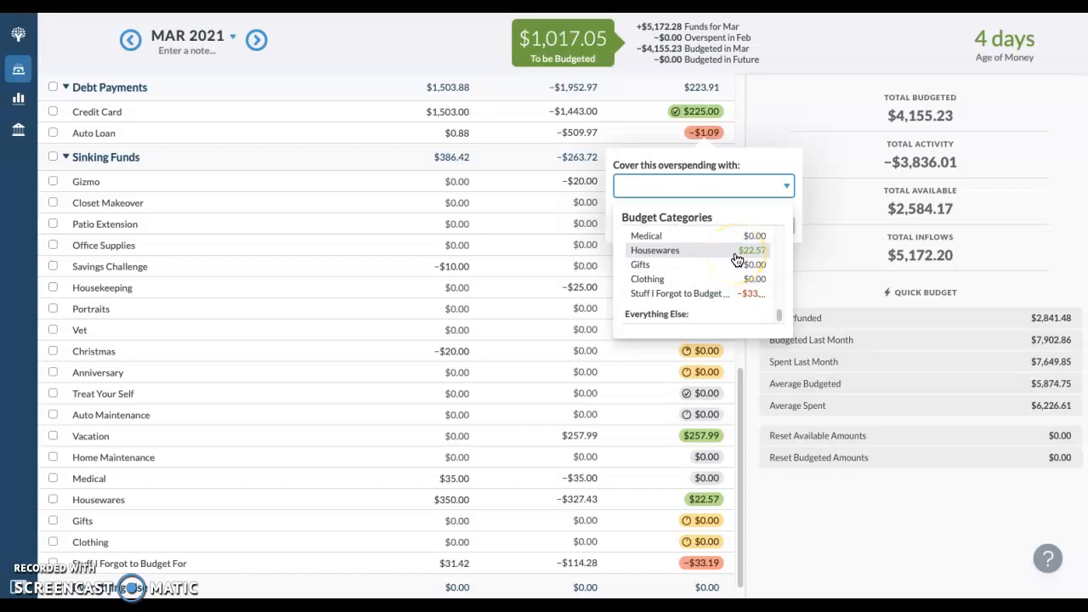
left_click(736, 251)
left_click(760, 227)
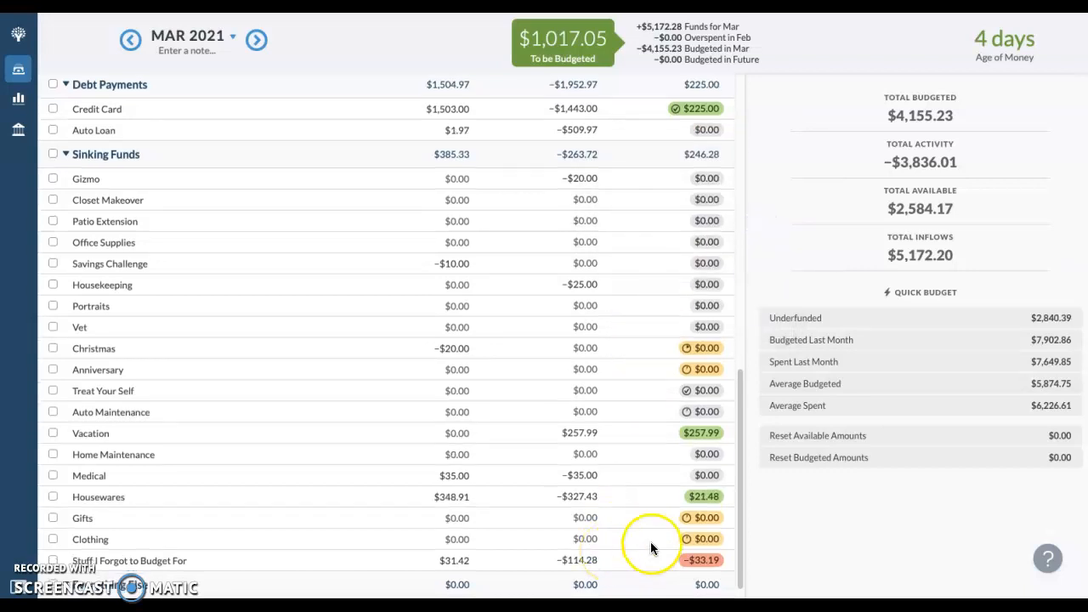
Step: Move $21.48 from Housewares to Stuff I Forgot to Budget For under Sinking Funds
scroll(697, 523, "up", 5)
scroll(693, 520, "up", 3)
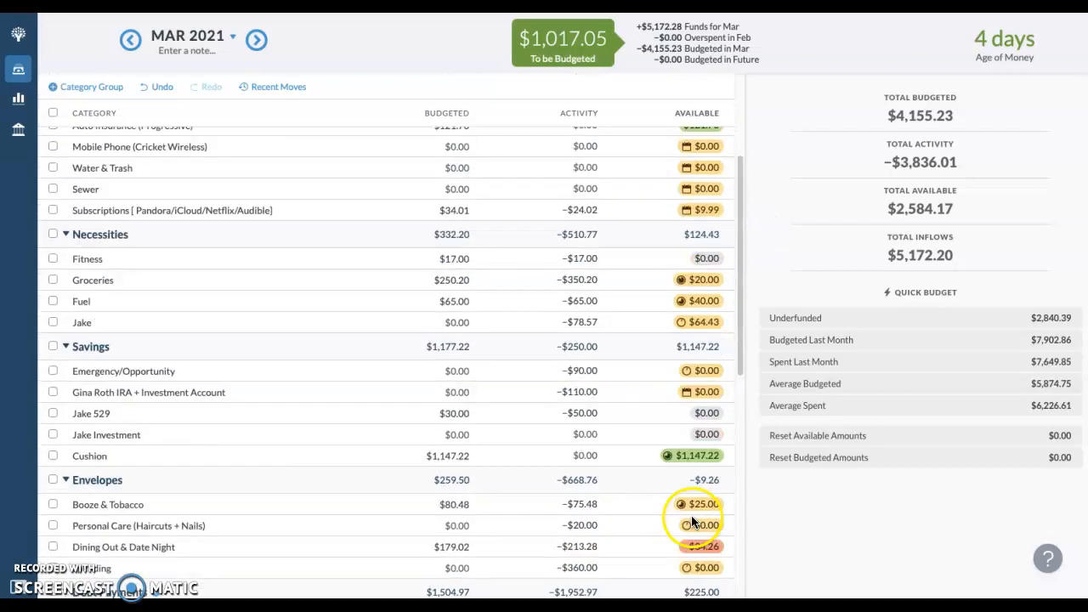
scroll(688, 517, "down", 8)
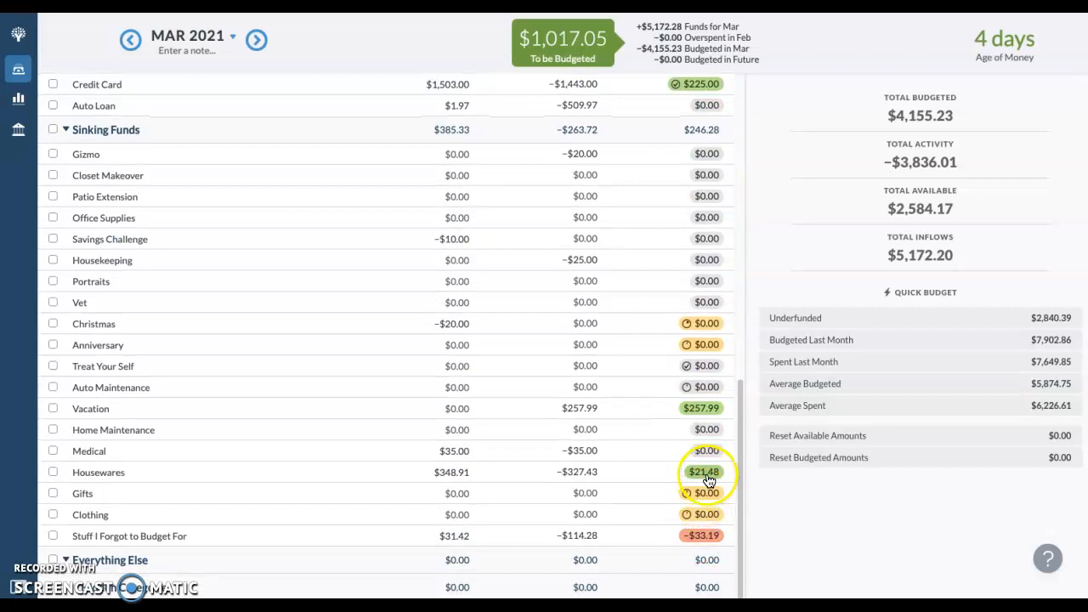
left_click(708, 481)
left_click(711, 397)
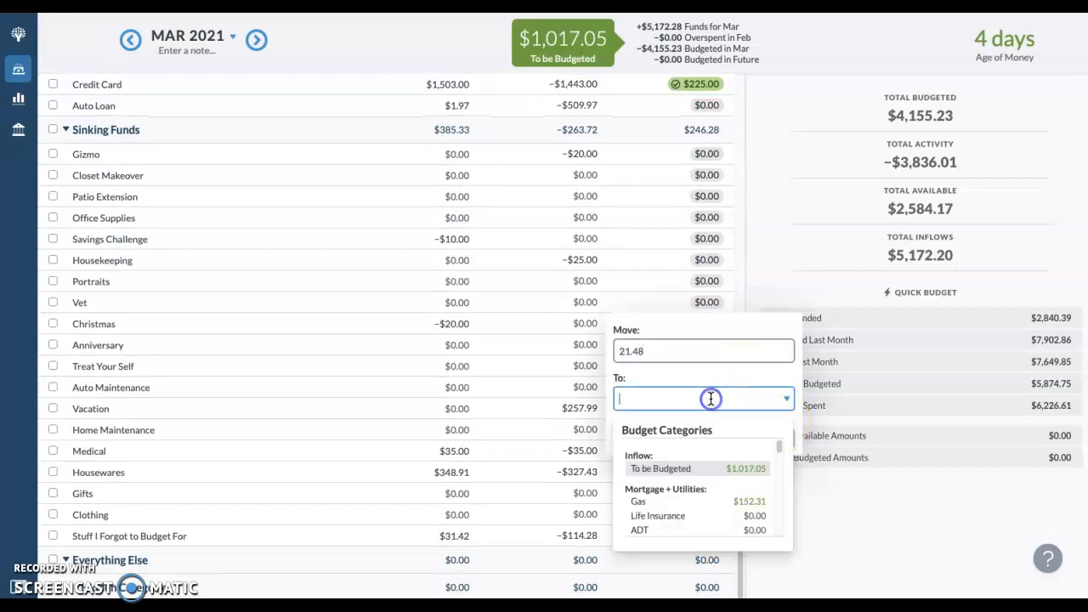
type("stu")
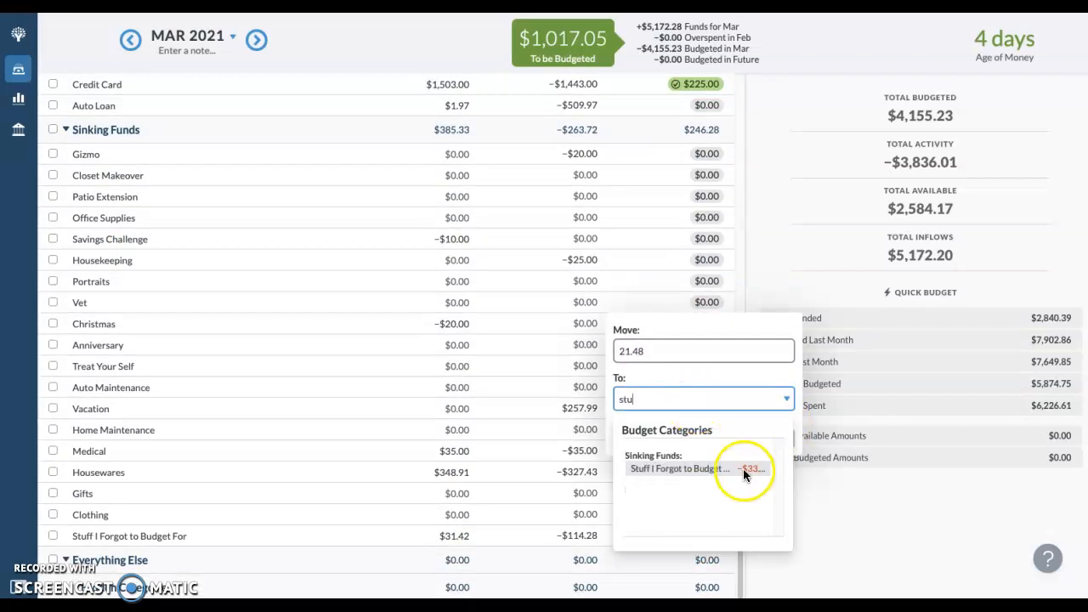
left_click(743, 466)
left_click(764, 439)
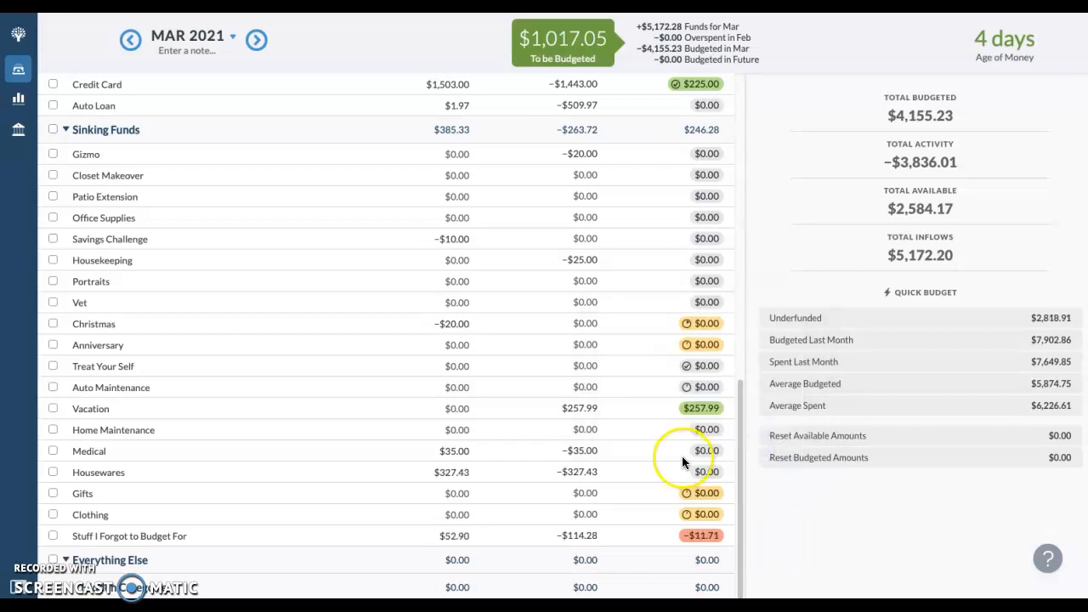
Step: Cover the remaining overspending in Stuff I Forgot to Budget For with money from Savings: Cushion
left_click(692, 545)
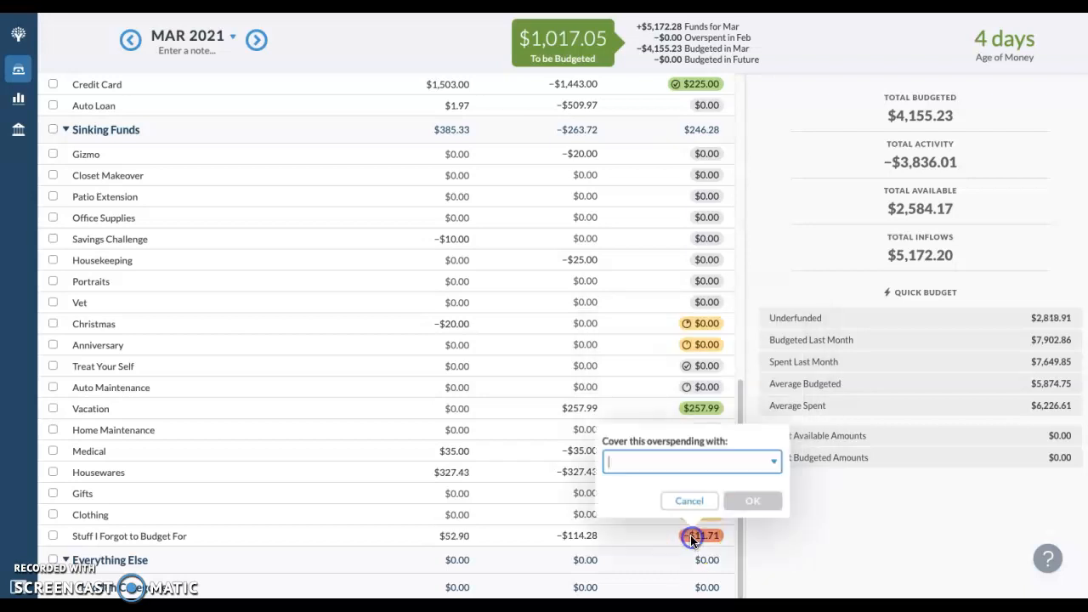
left_click(677, 456)
type("cus")
left_click(692, 364)
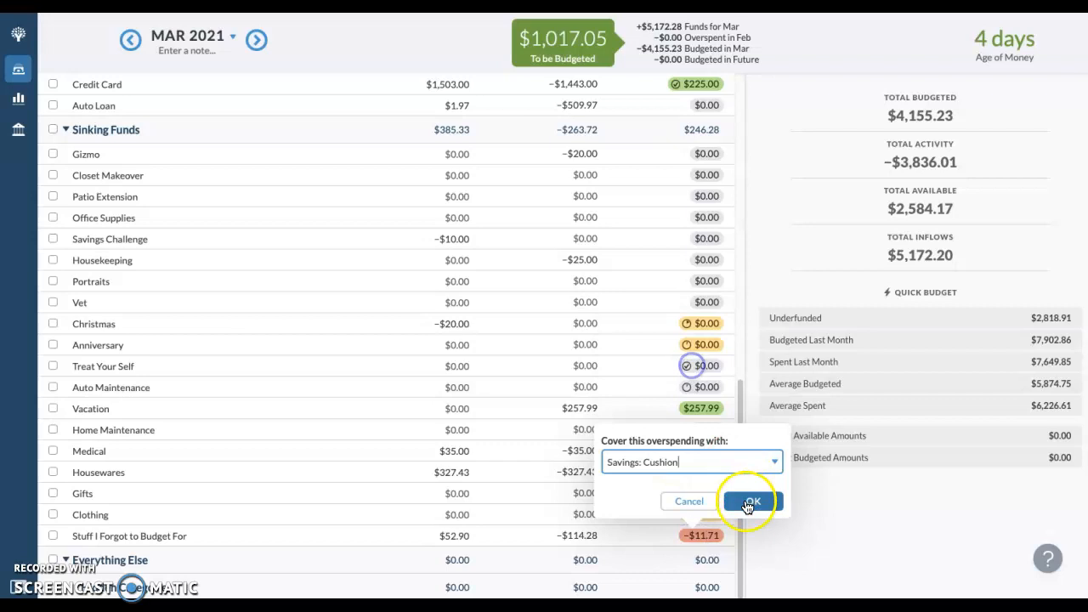
left_click(753, 501)
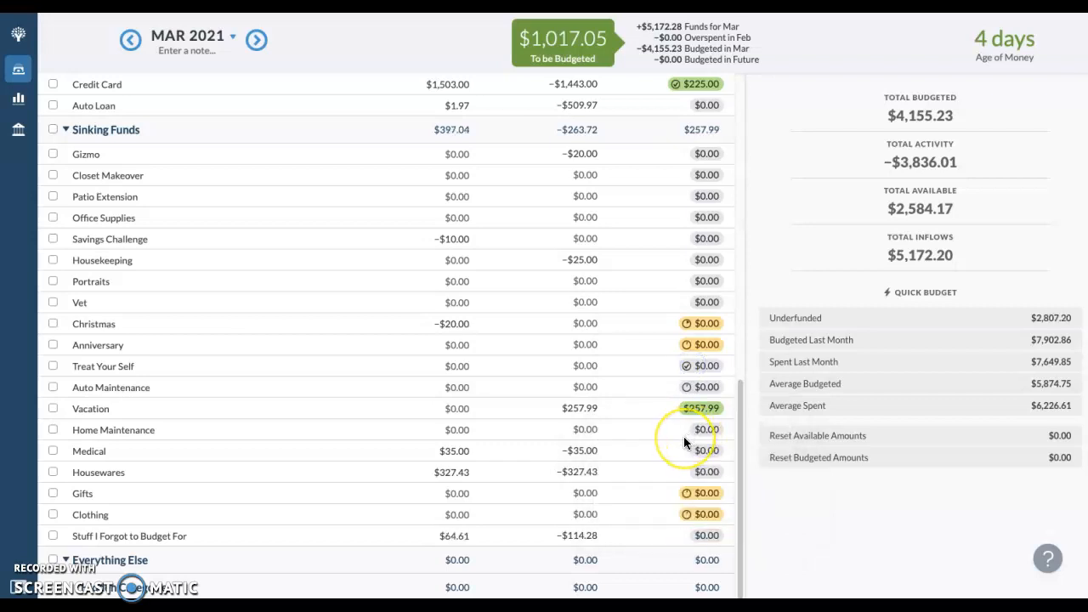
scroll(683, 436, "up", 5)
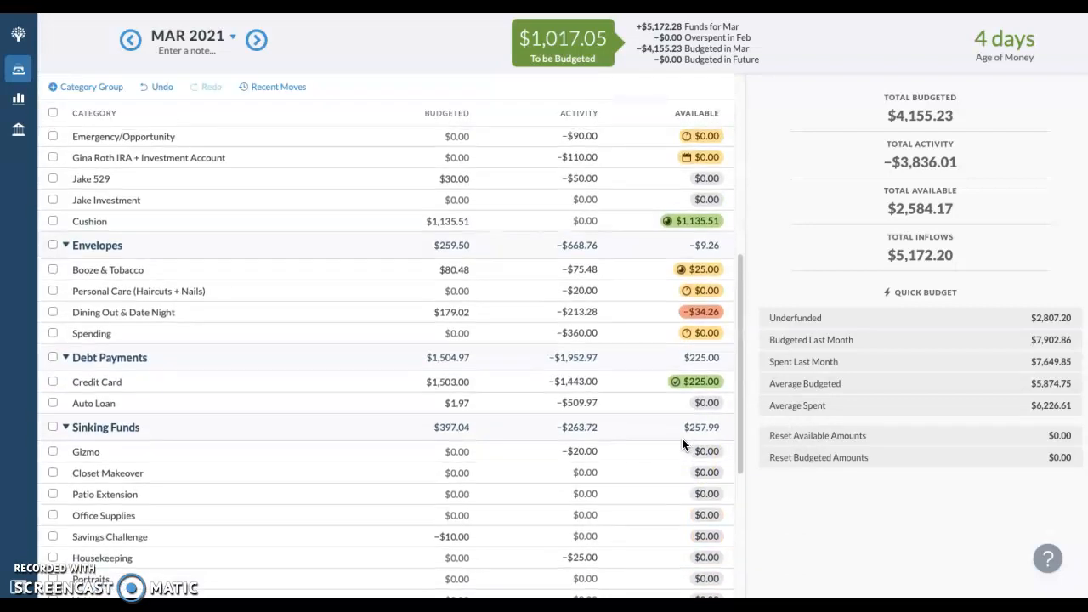
Step: Cover the Dining Out & Date Night overspending under Envelopes with money from Savings: Cushion
scroll(683, 442, "up", 1)
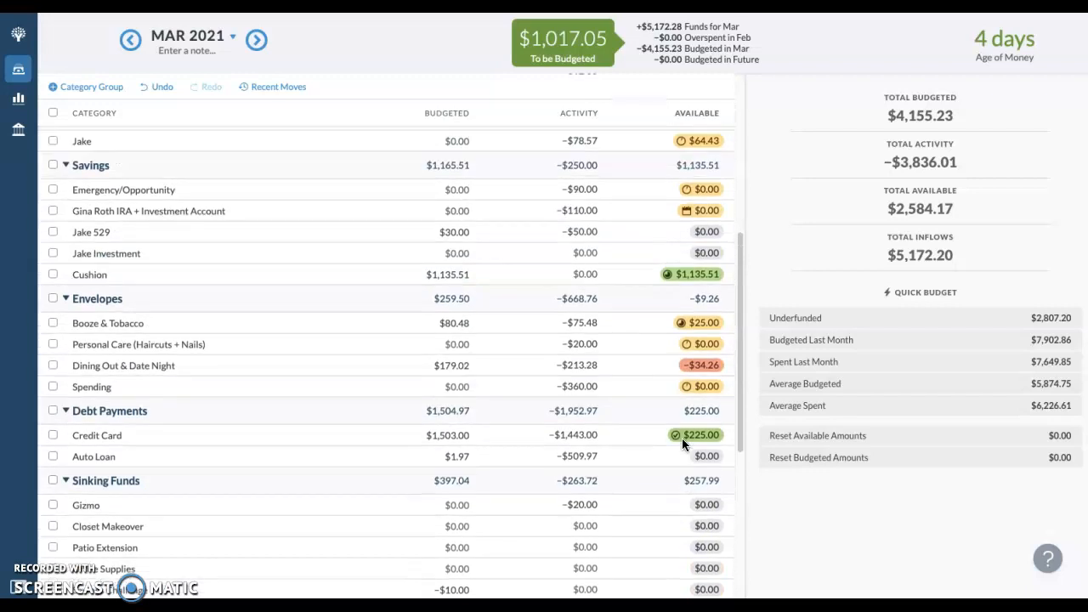
mouse_move(683, 440)
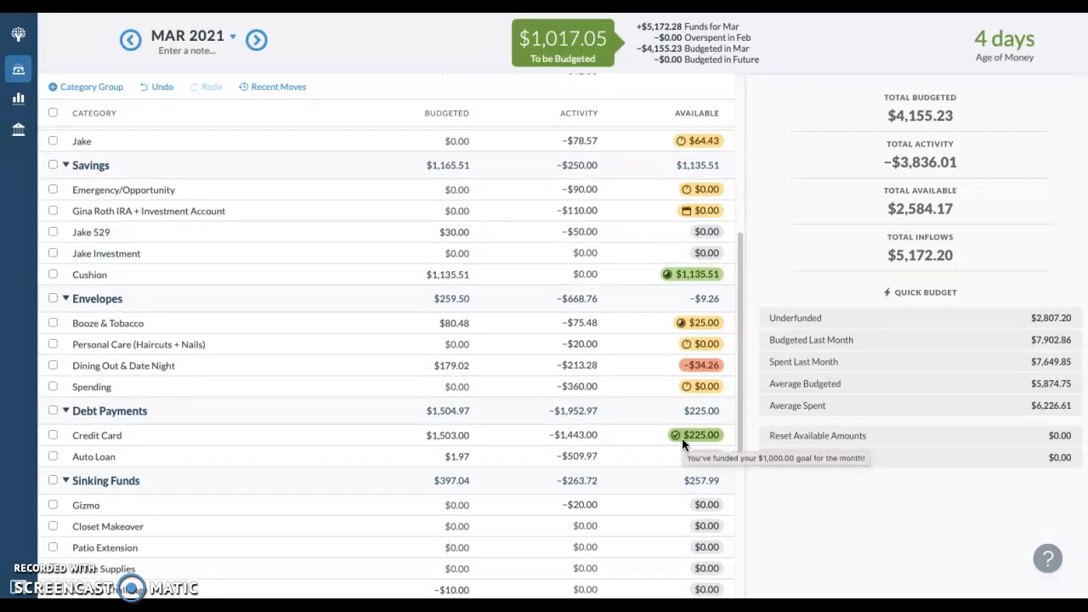
scroll(682, 442, "up", 2)
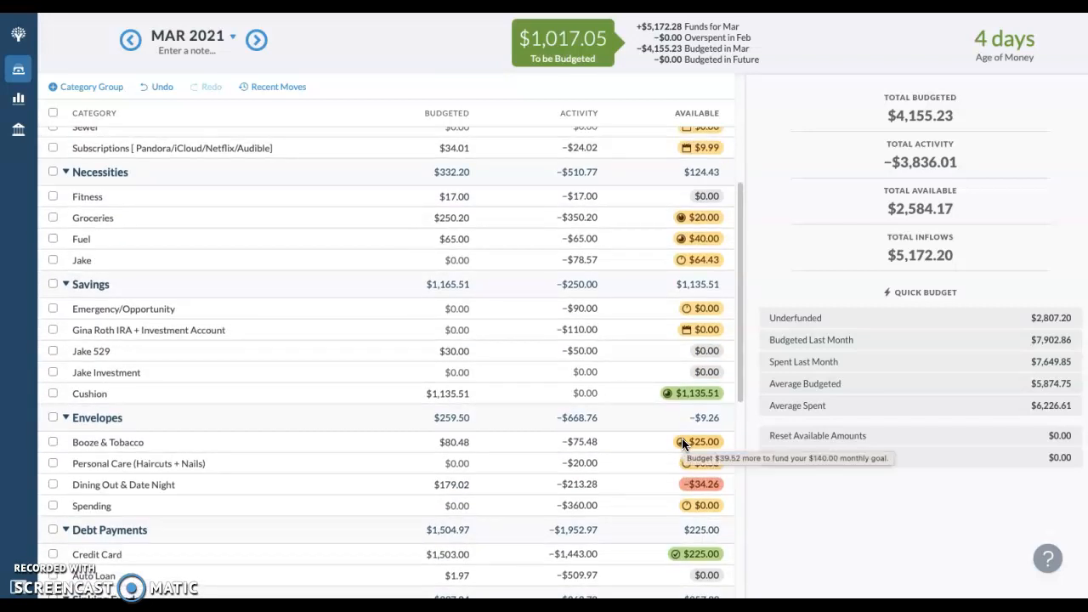
left_click(697, 488)
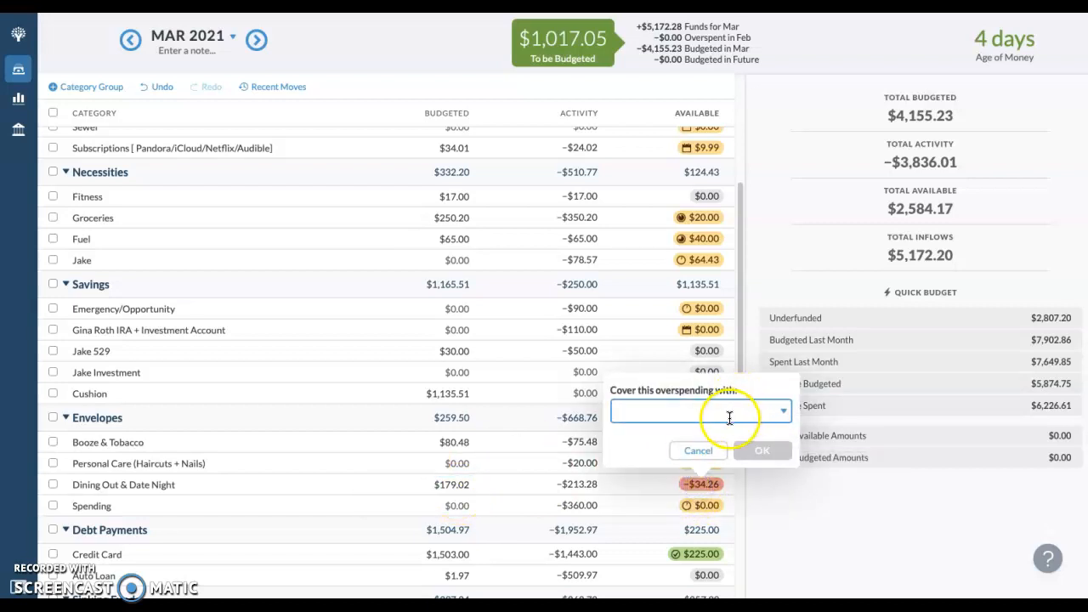
left_click(727, 412)
type("cu")
left_click(746, 481)
left_click(756, 450)
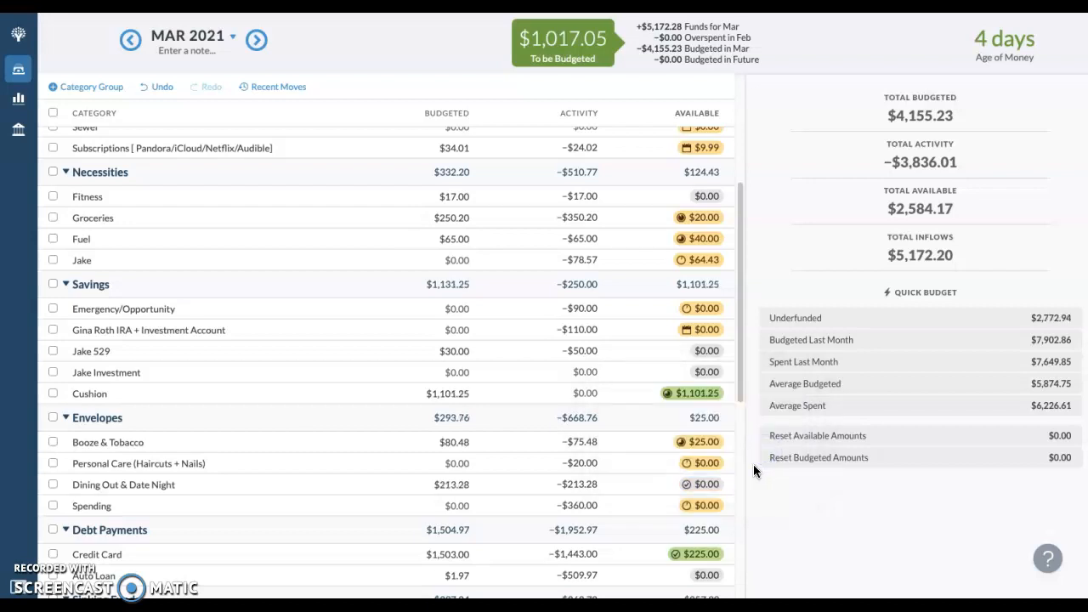
Step: Review the available amounts of the March categories from Sinking Funds up to Mortgage + Utilities
scroll(609, 481, "down", 5)
scroll(609, 481, "up", 4)
scroll(610, 481, "up", 5)
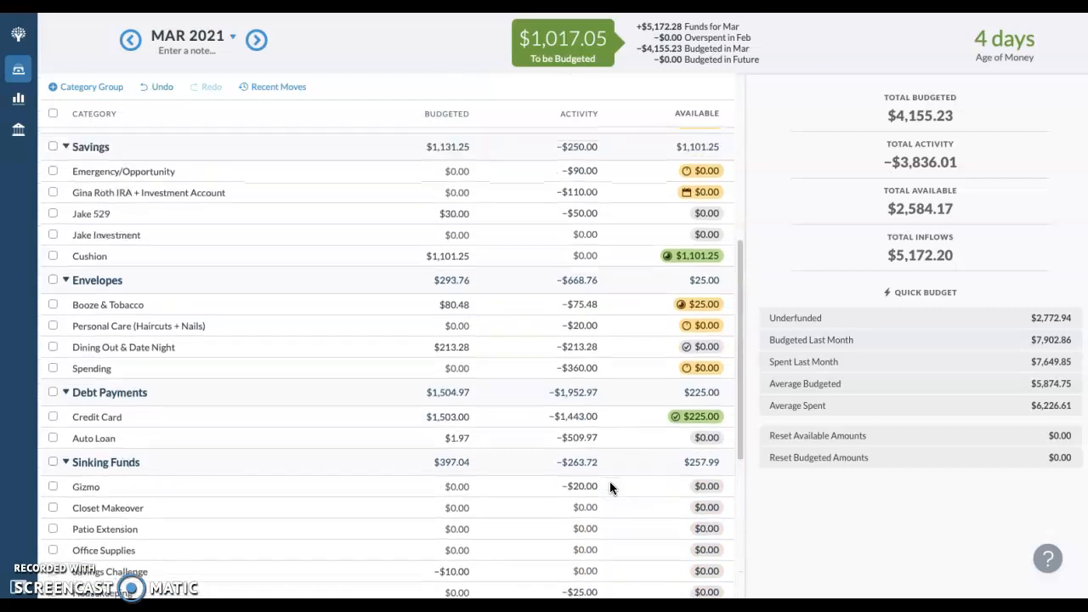
scroll(609, 480, "up", 1)
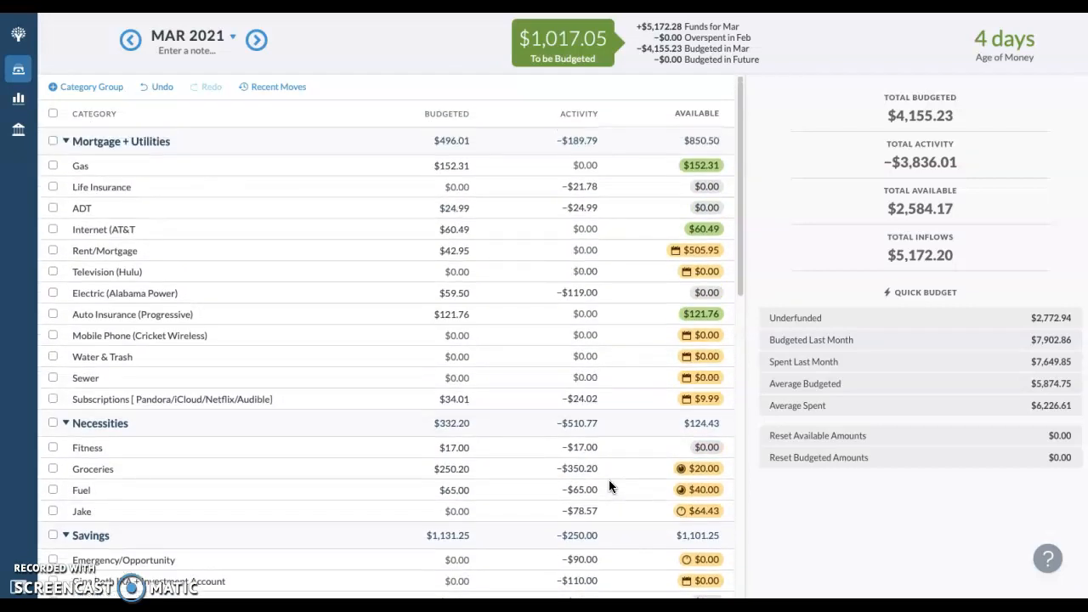
scroll(606, 479, "down", 1)
scroll(607, 479, "up", 1)
left_click(574, 115)
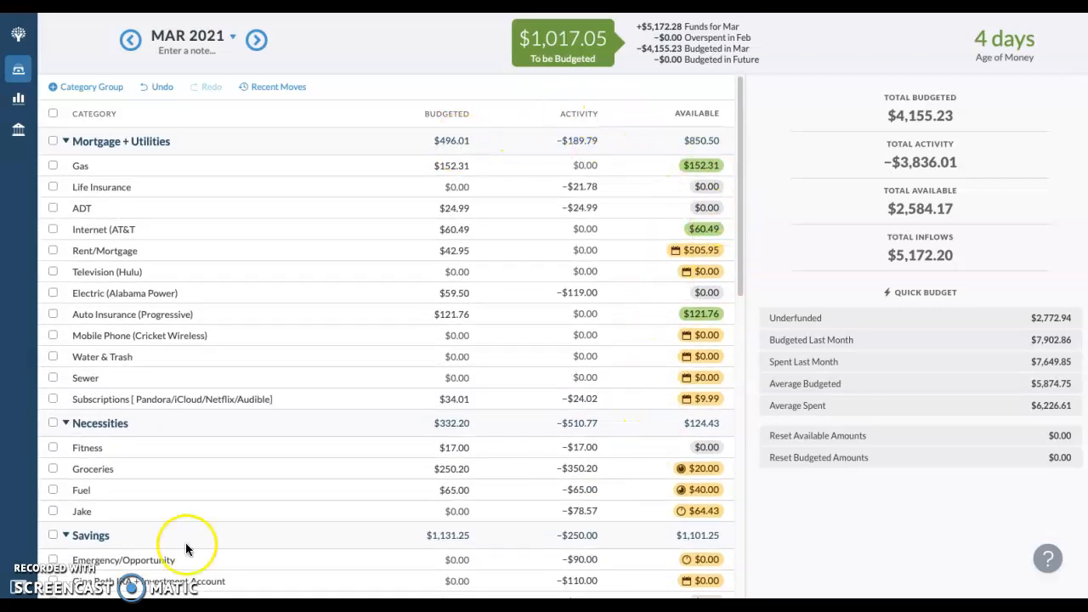
Step: Delete the scheduled 03/16/2021 Hulu transaction of $61.99 from the All Accounts register
left_click(17, 130)
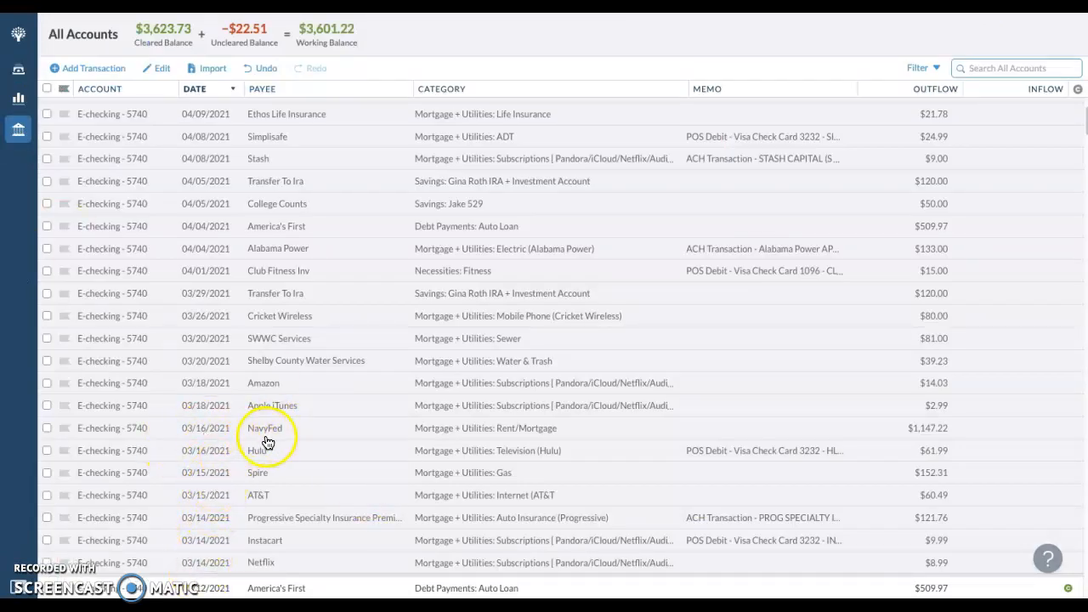
left_click(47, 451)
left_click(183, 71)
left_click(136, 395)
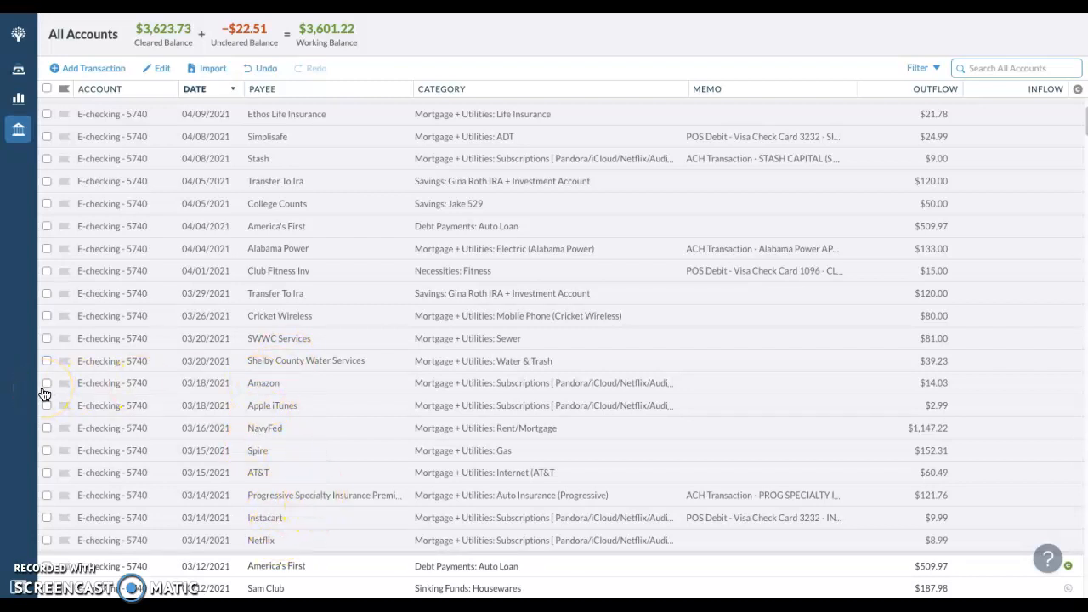
Step: Return to the March 2021 budget and check the category amounts from Mortgage + Utilities through Sinking Funds
left_click(18, 69)
left_click(429, 471)
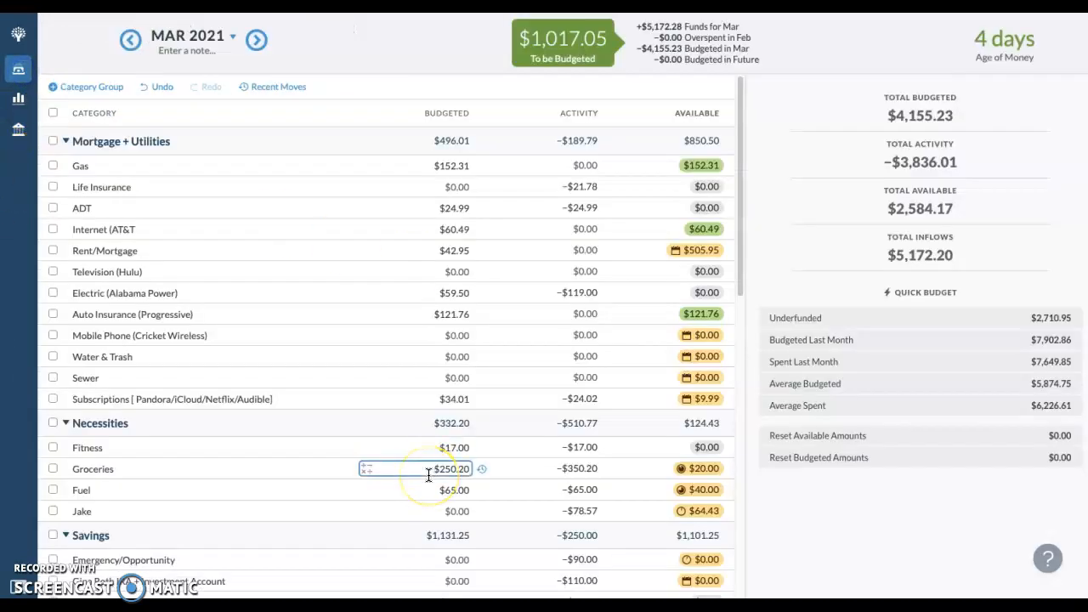
scroll(428, 476, "down", 6)
scroll(428, 475, "down", 2)
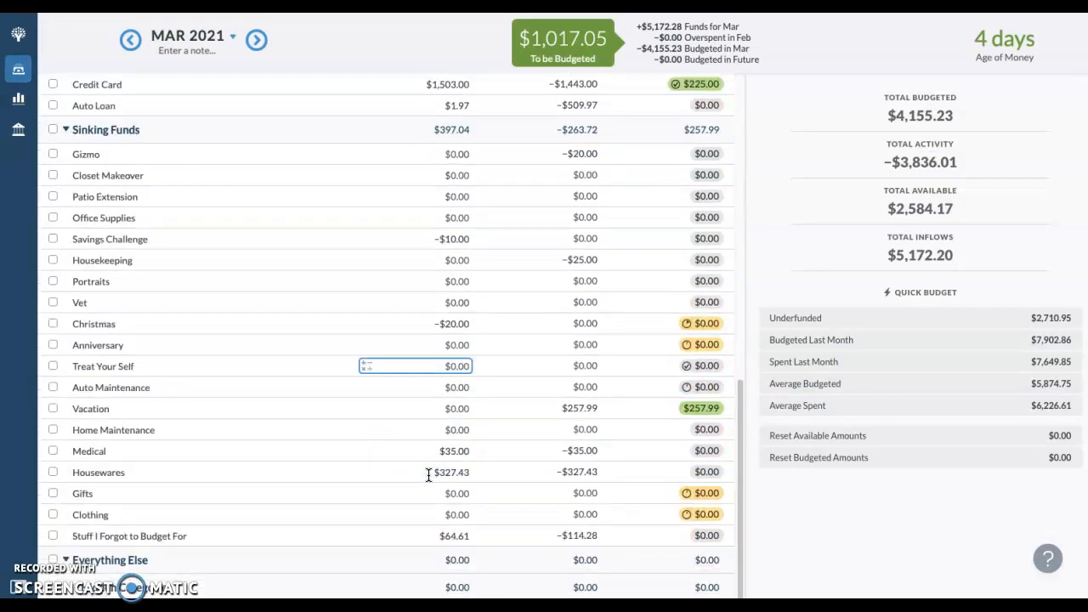
scroll(428, 475, "up", 5)
scroll(428, 475, "up", 4)
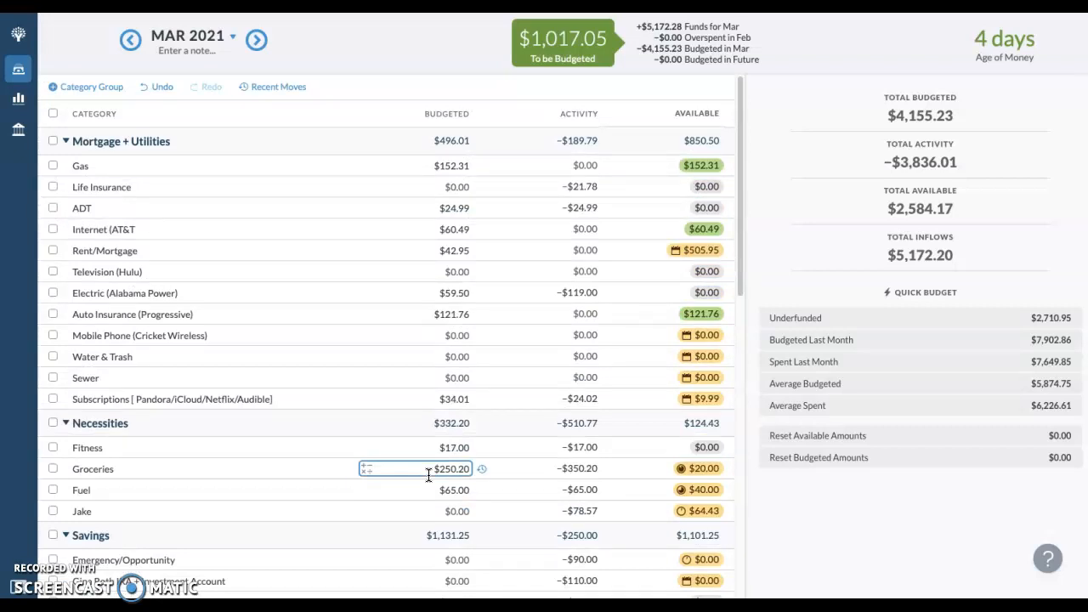
left_click(223, 315)
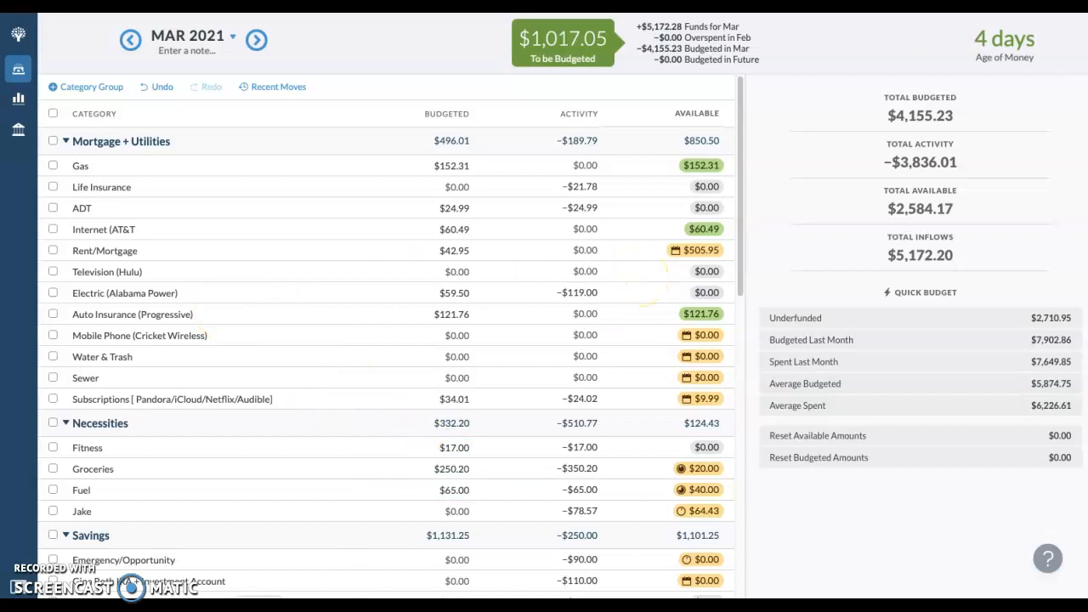
Step: Locate the 03/11/2021 deposits in the All Accounts register and enter 996.20 in the Calculator, clearing and closing it at the end
left_click(20, 132)
scroll(477, 449, "down", 10)
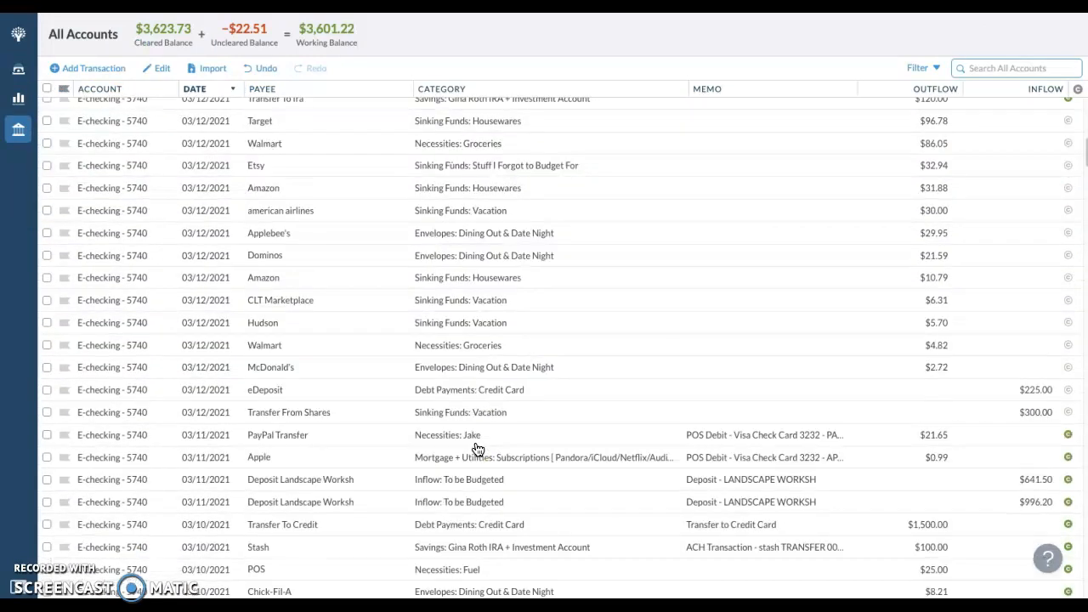
left_click(327, 595)
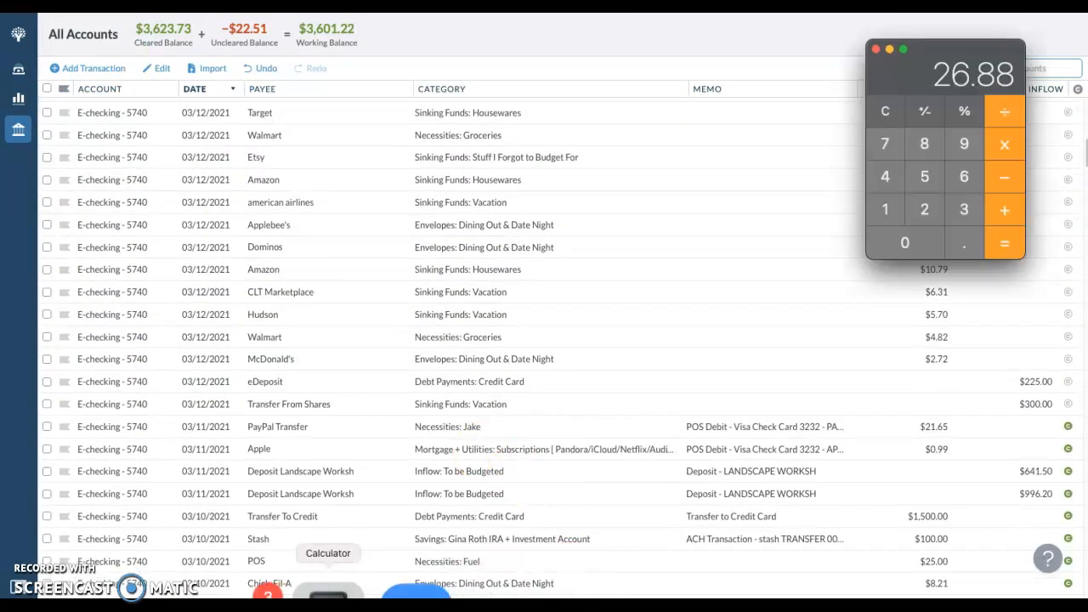
left_click(884, 112)
double_click(963, 147)
left_click(963, 176)
left_click(964, 243)
left_click(926, 204)
left_click(926, 240)
left_click(1008, 235)
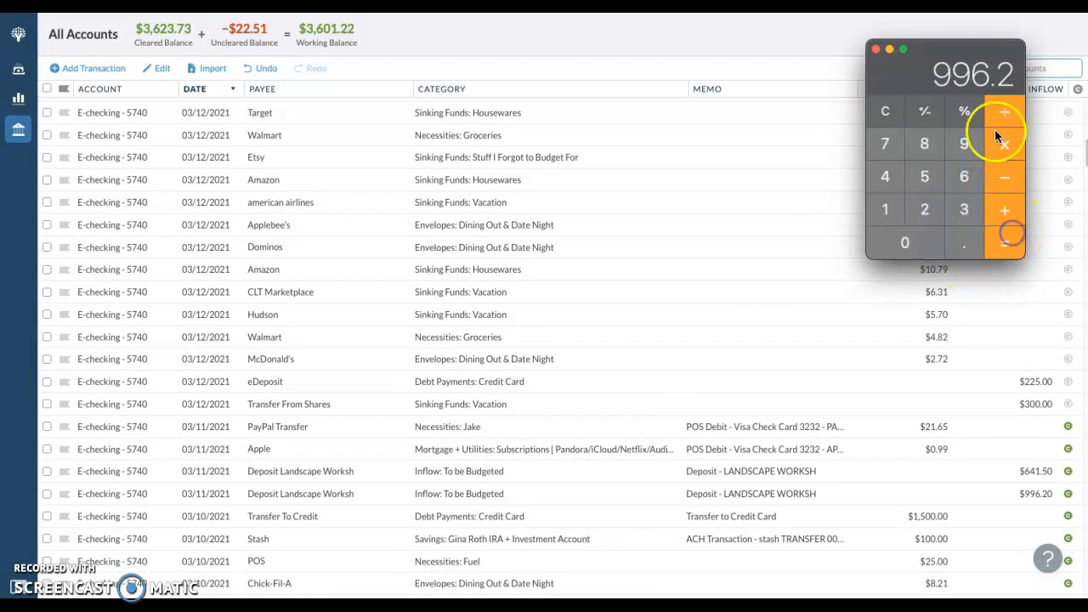
left_click(902, 111)
left_click(875, 49)
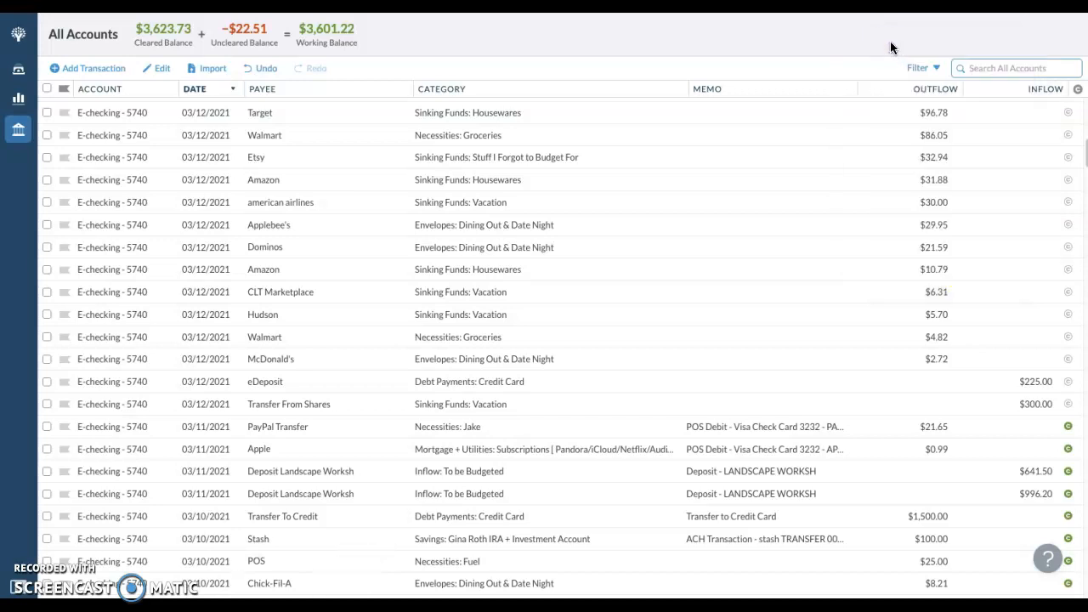
Step: Reopen the Calculator over the scheduled transactions and multiply 119 by 3, clearing the display at the end
scroll(822, 265, "up", 5)
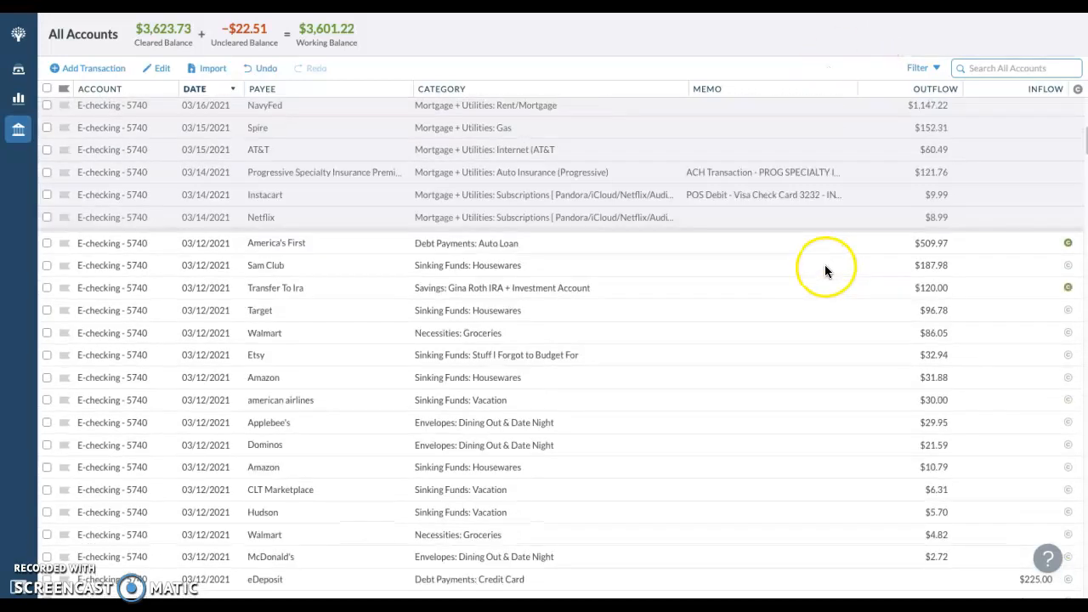
left_click(348, 588)
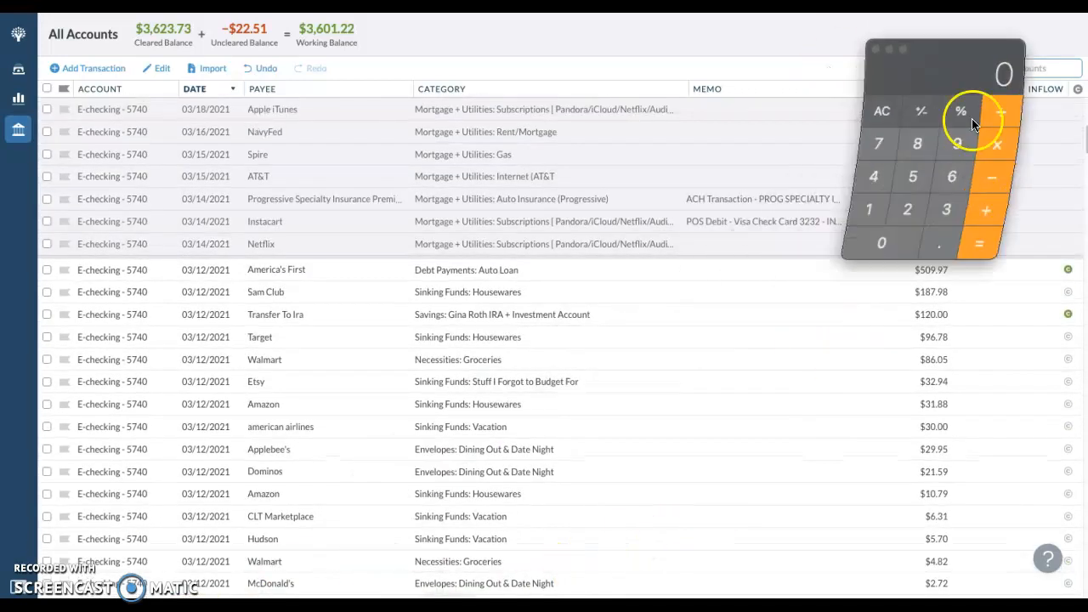
type("119")
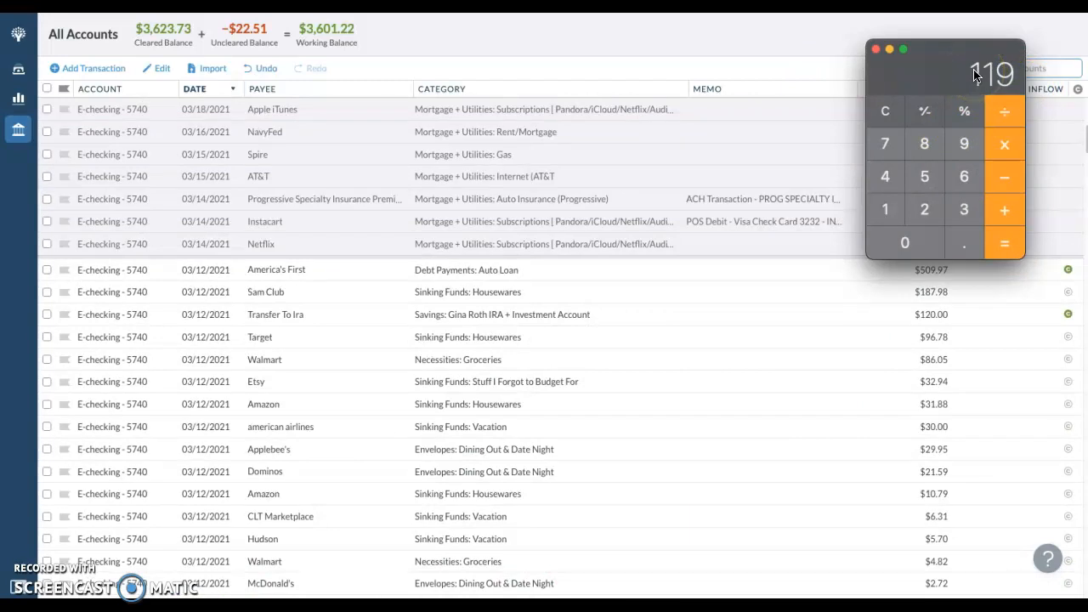
type("*3")
key("Return")
left_click(894, 110)
Step: Move the Calculator off the outflow amounts of the scheduled bills and multiply the $121.76 auto insurance payment by 3
left_click_drag(934, 64, 863, 332)
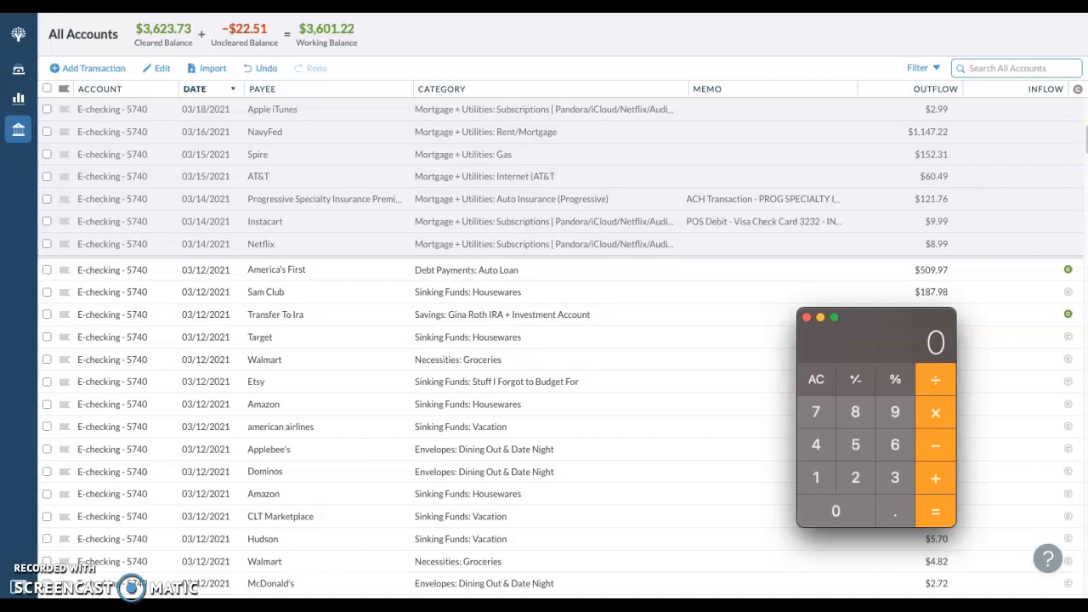
type("121.7*3")
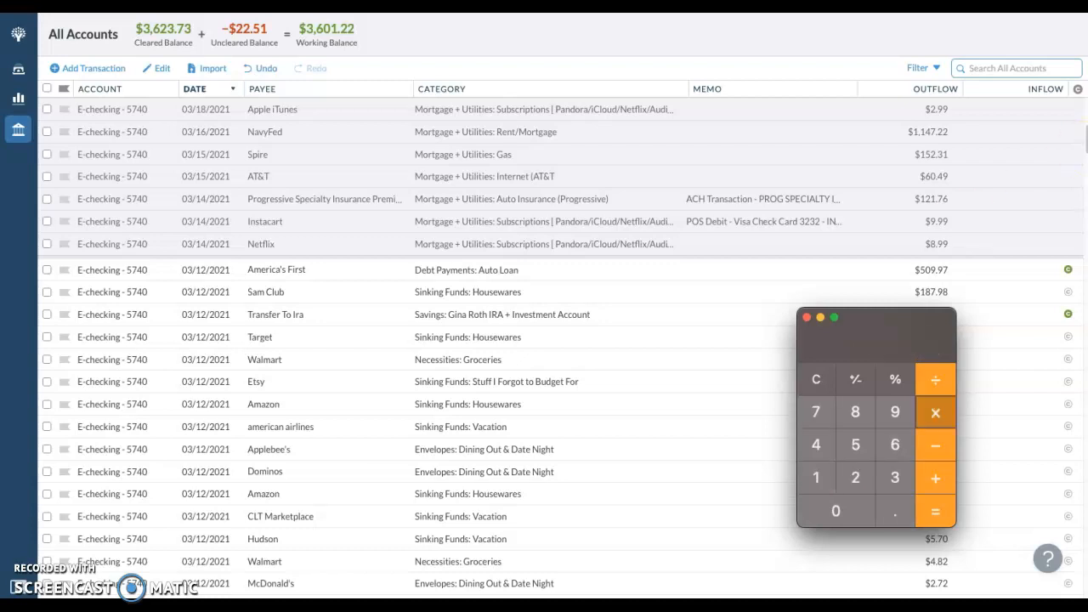
key("Return")
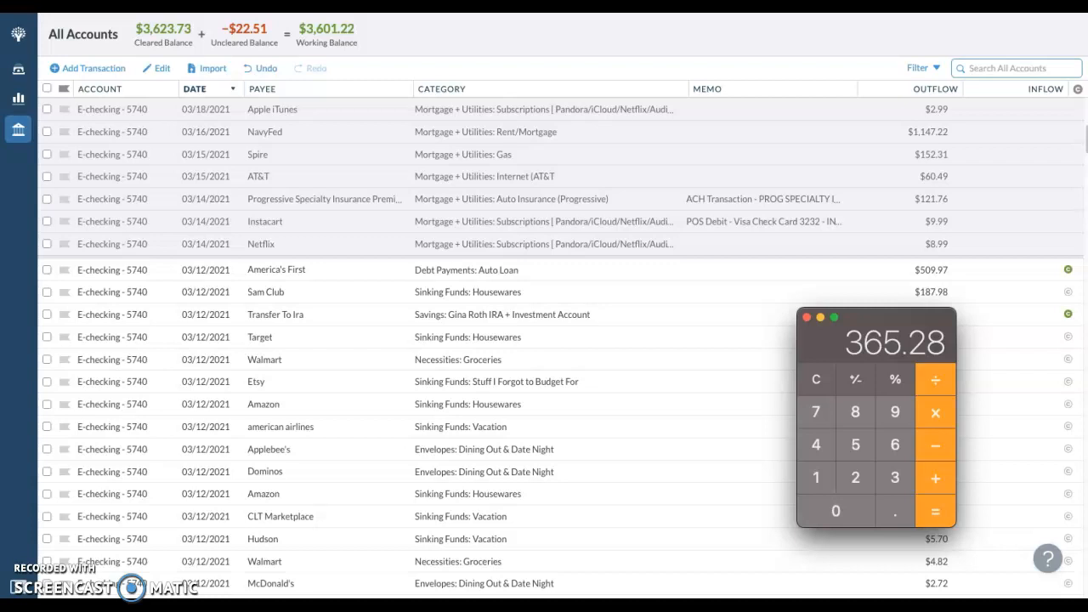
key("Escape")
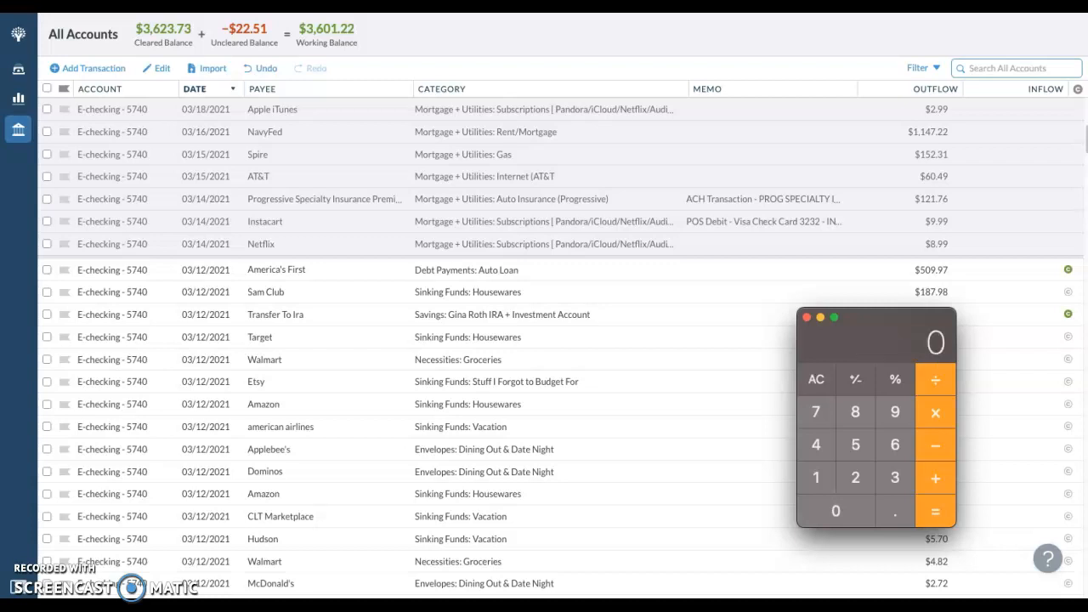
Step: Add 357 and 366 in the Calculator, clearing the display at the end
type("357+3")
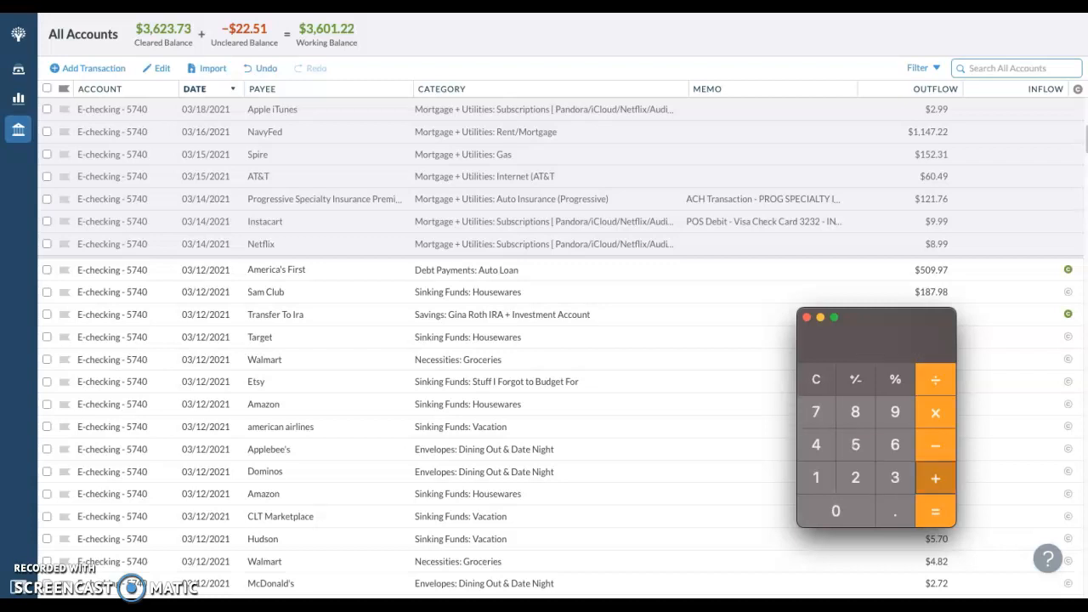
type("66+")
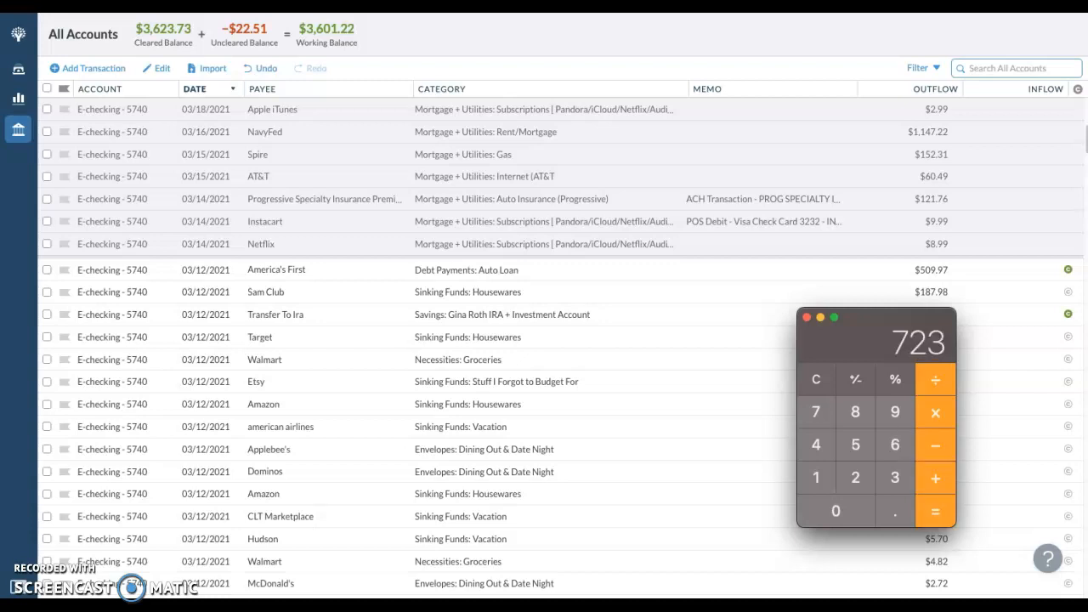
key("Escape")
Step: Subtract 723 from 996 in the Calculator and clear the display
type("996")
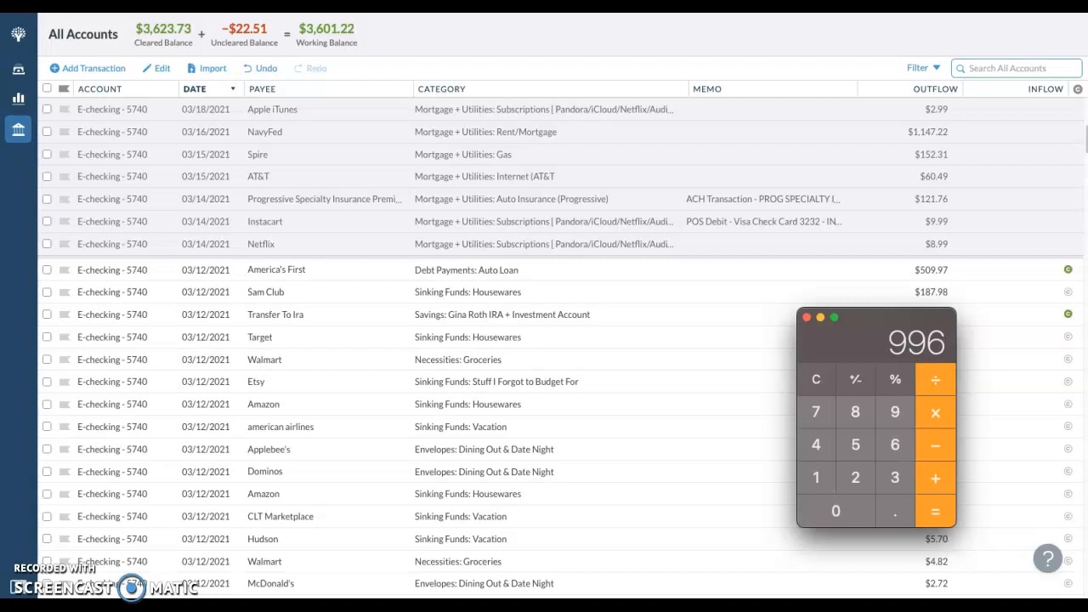
type("-4")
key("BackSpace")
type("723")
key("Return")
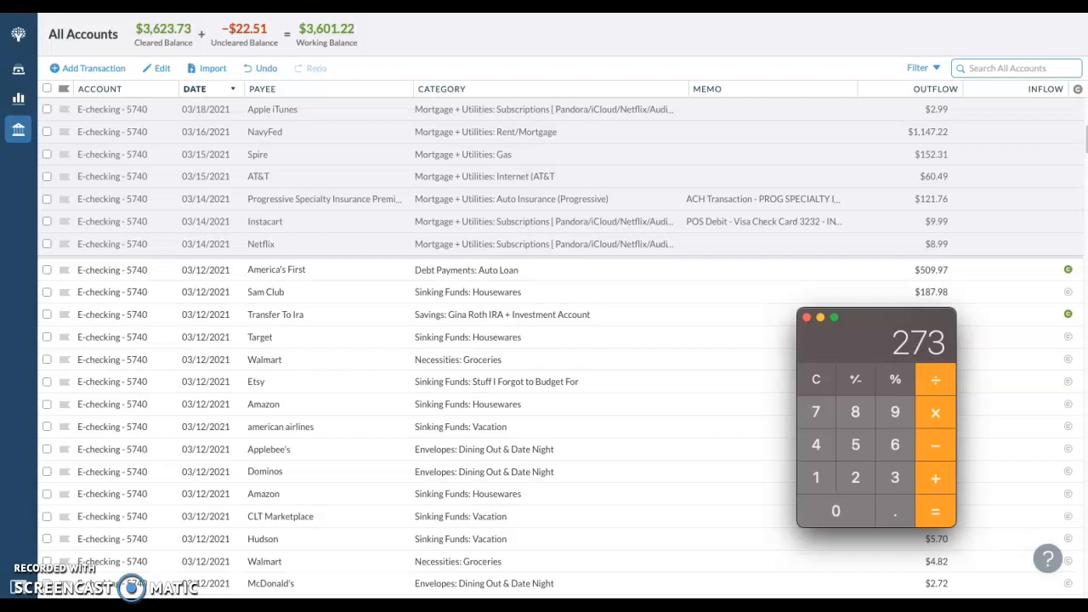
left_click(817, 375)
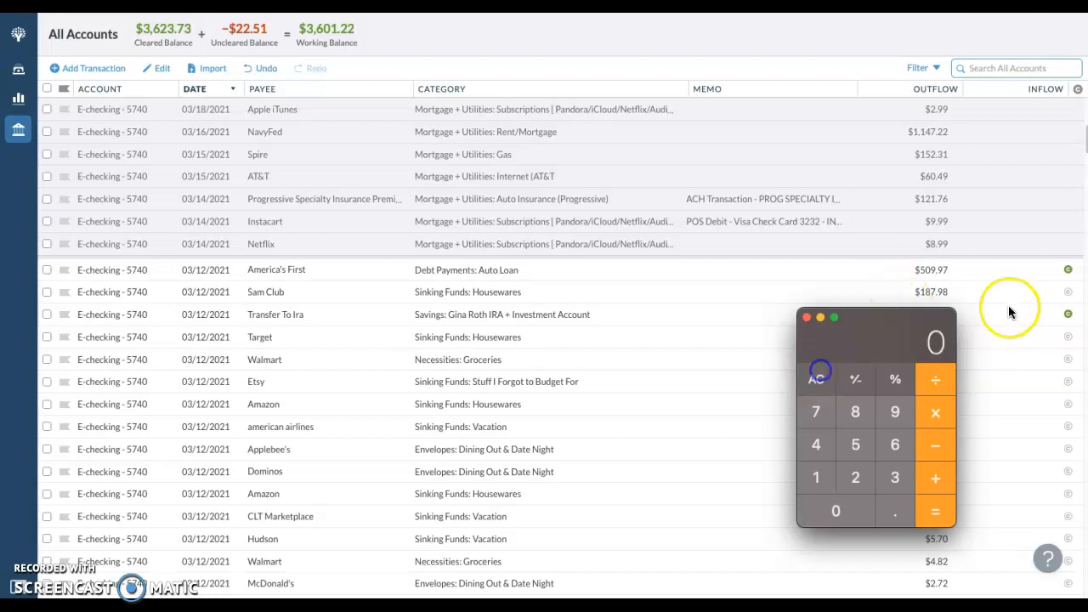
Step: Multiply 80 by 3 in the Calculator, clearing the display at the end
type("80*3")
key("Return")
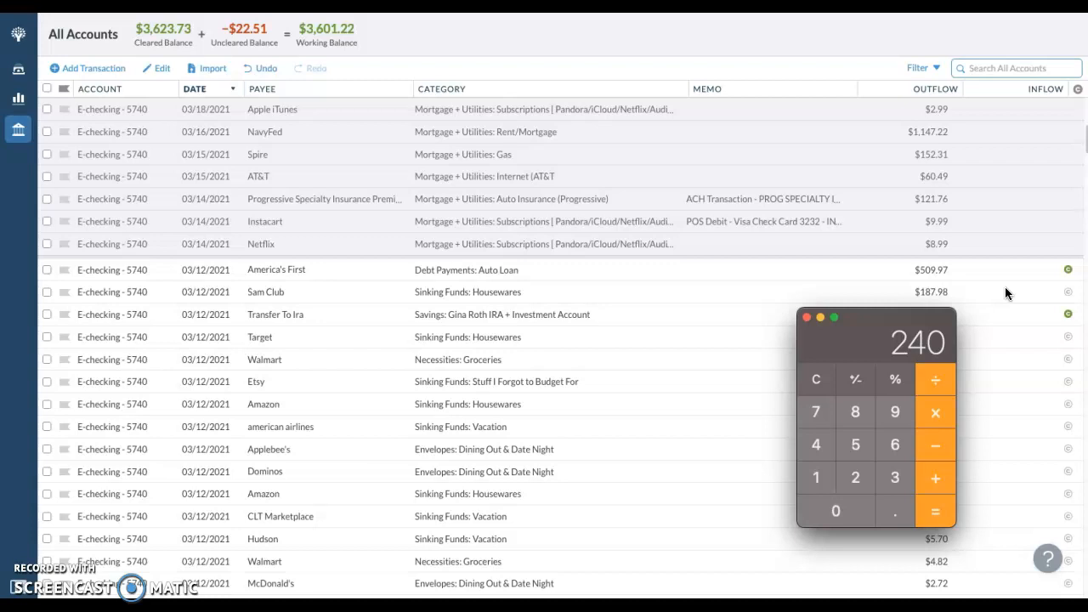
key("Escape")
Step: Return to the March 2021 budget and add 357 to the amount budgeted for Electric
left_click(21, 78)
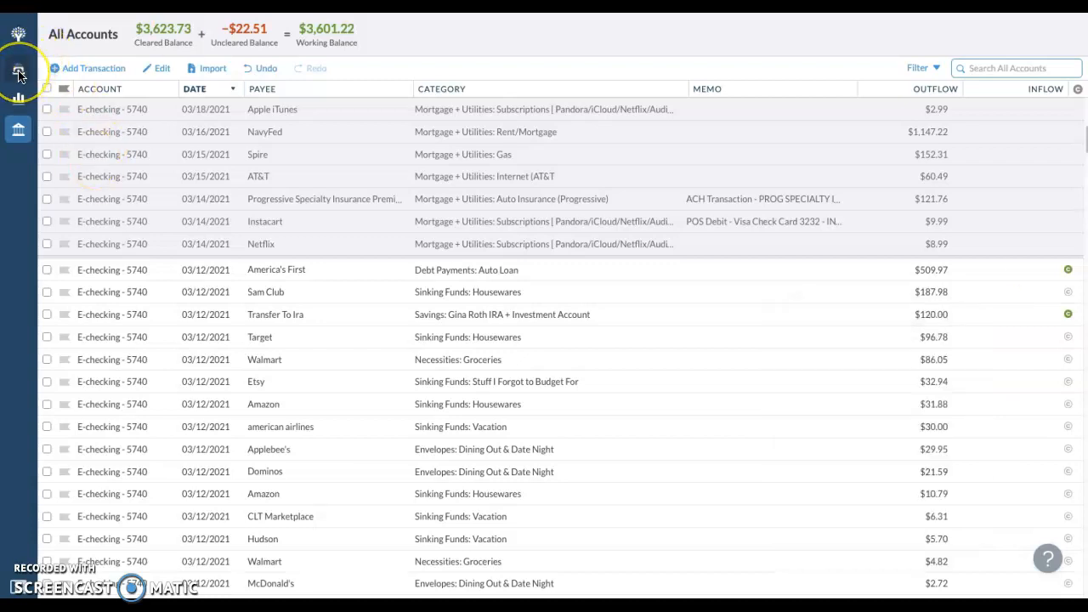
left_click(18, 75)
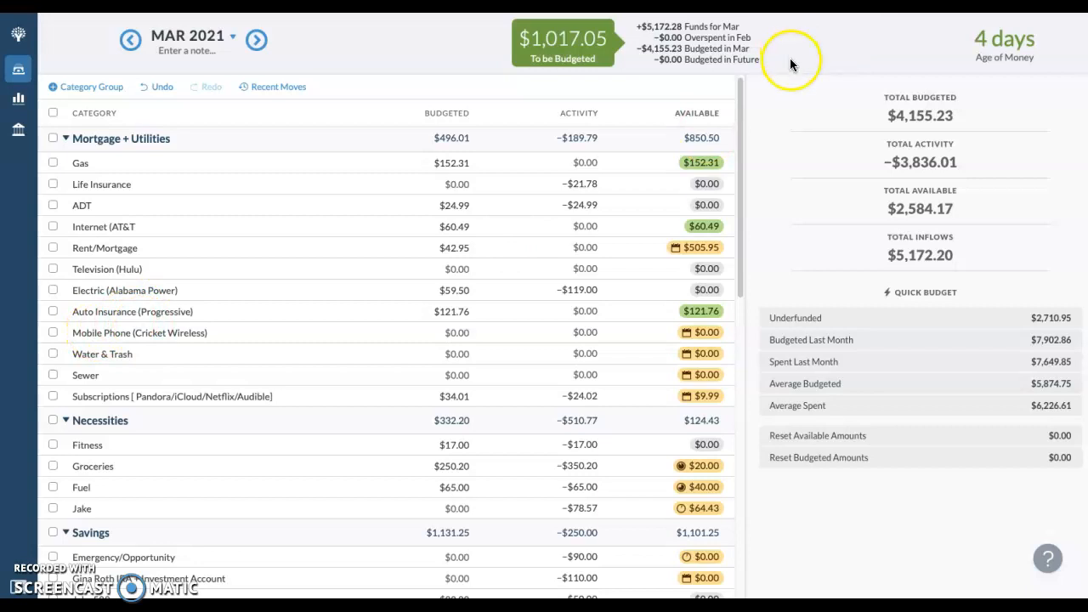
left_click(469, 290)
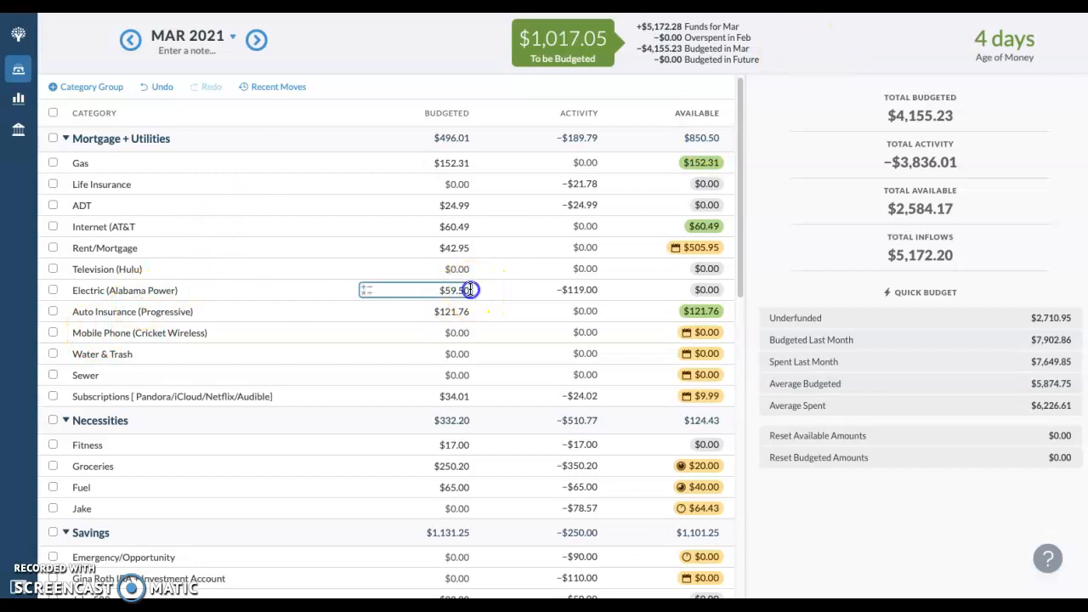
left_click(471, 290)
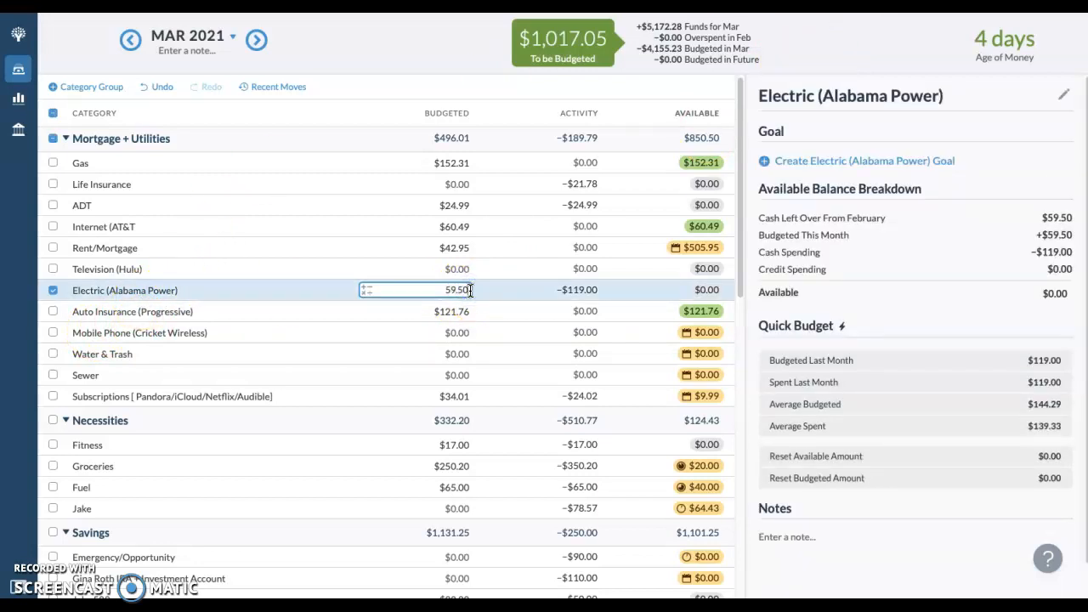
type("+357")
key("Return")
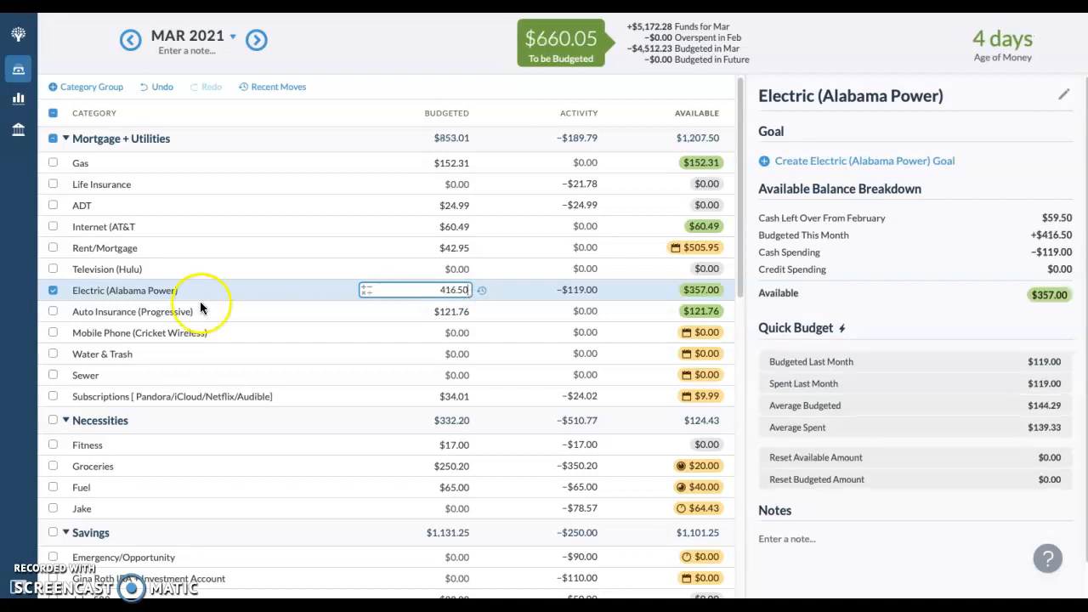
left_click(53, 292)
Step: Add 366 to the amount budgeted for Auto Insurance and deselect the category
left_click(473, 311)
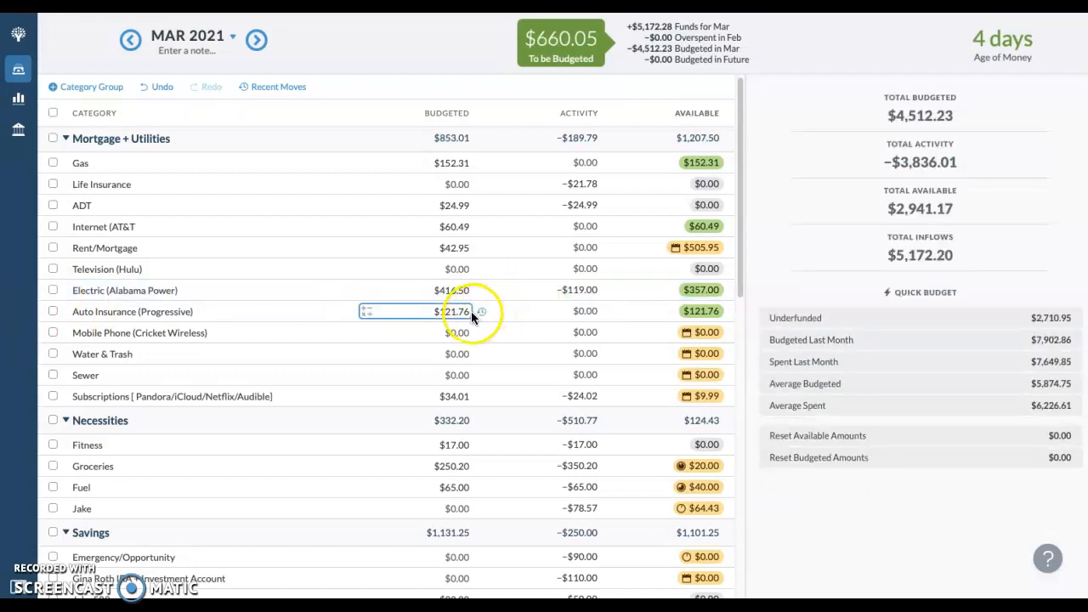
left_click(472, 311)
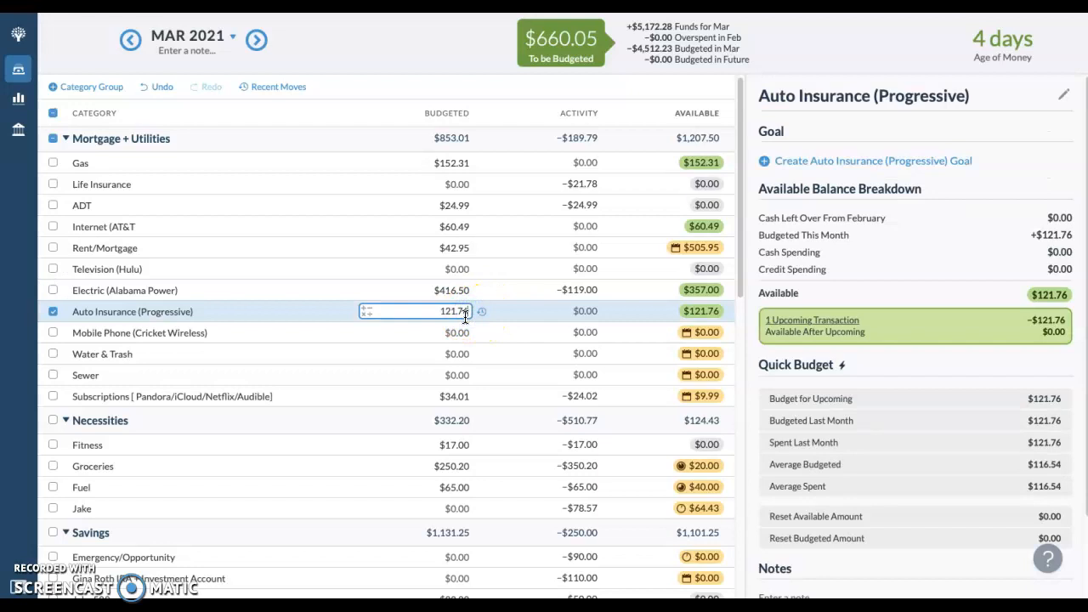
type("+36")
key("Return")
left_click(61, 312)
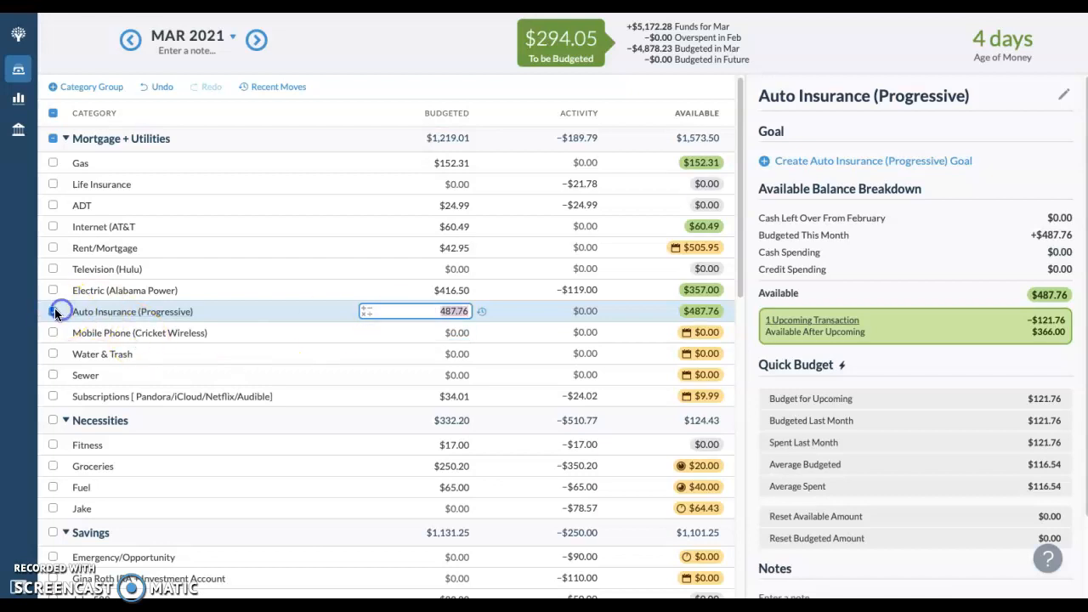
left_click(54, 312)
Step: Budget $200 for Housekeeping in the Sinking Funds group and deselect the category
scroll(195, 393, "down", 6)
scroll(194, 394, "down", 3)
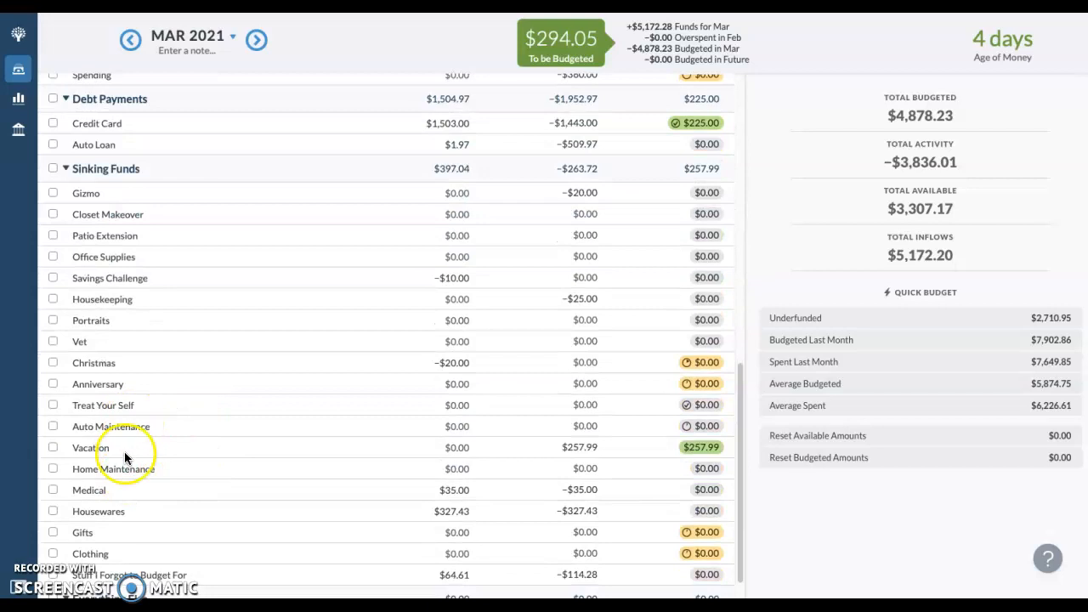
left_click(460, 299)
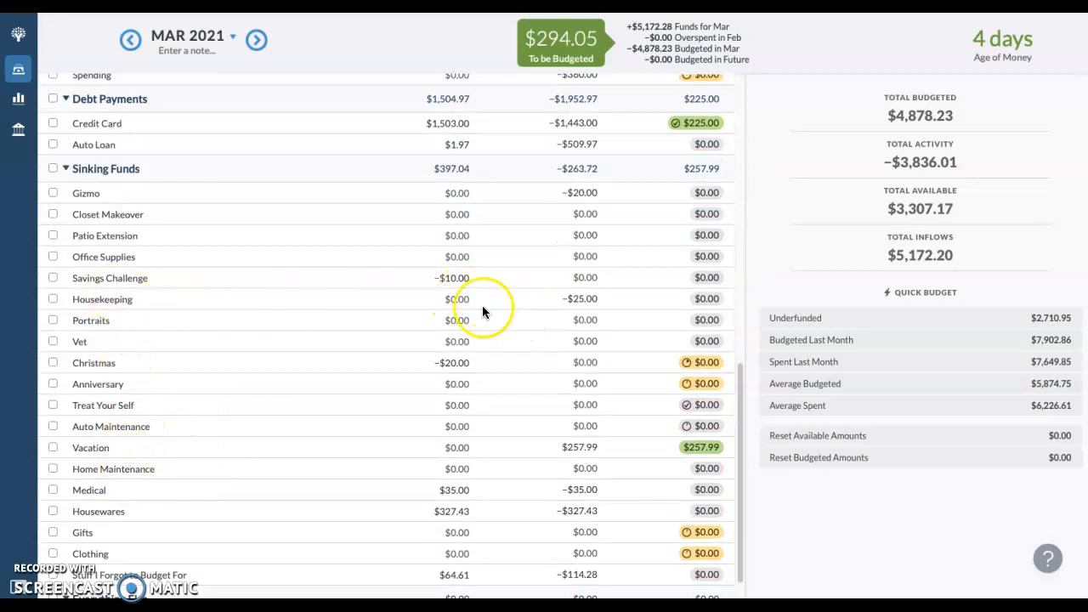
left_click(463, 300)
type("200")
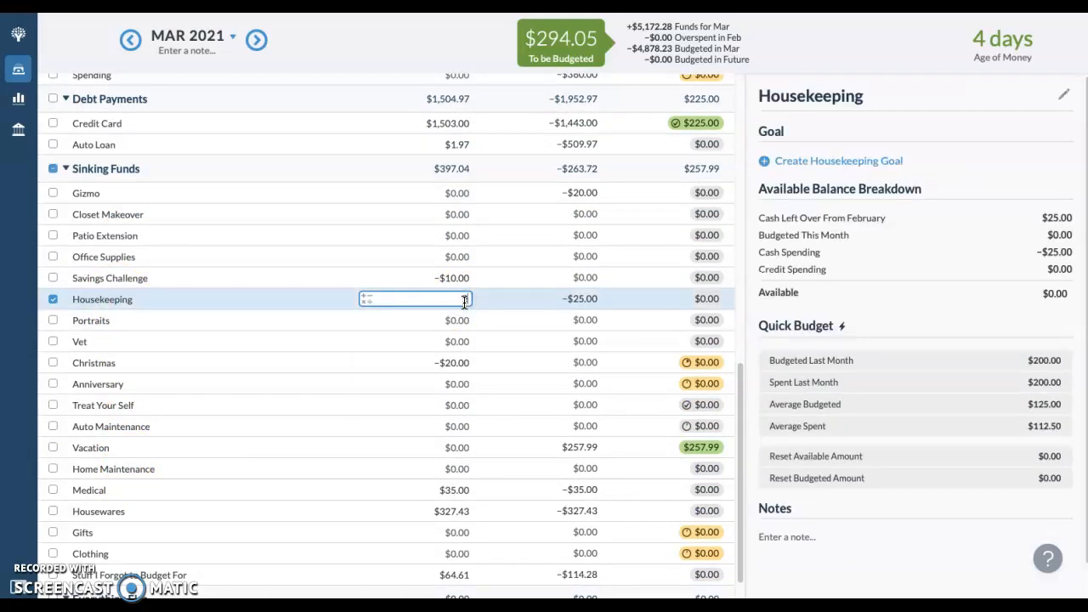
key("Return")
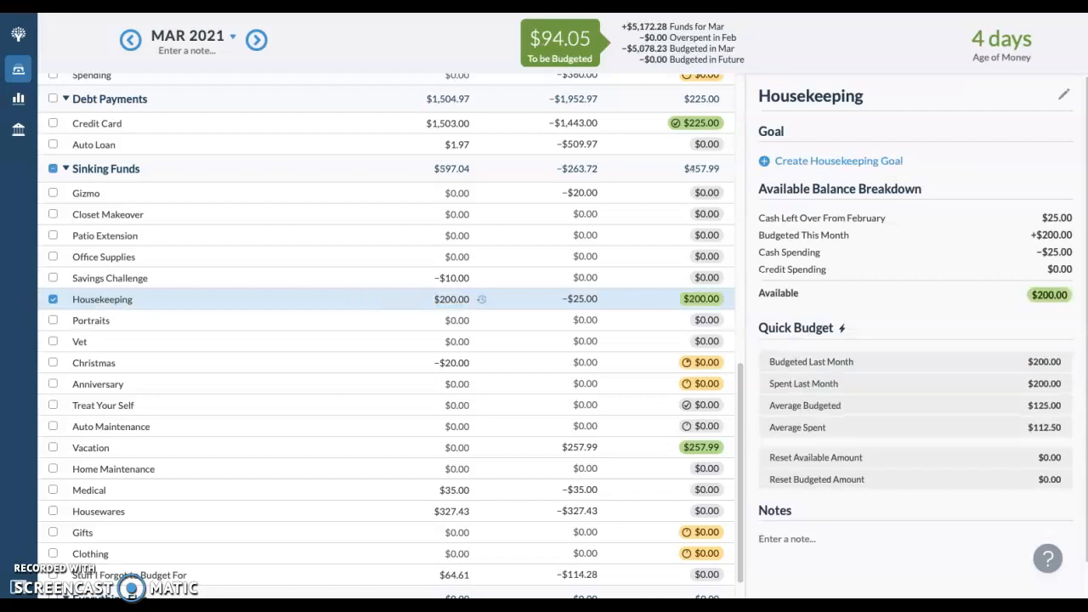
left_click(52, 299)
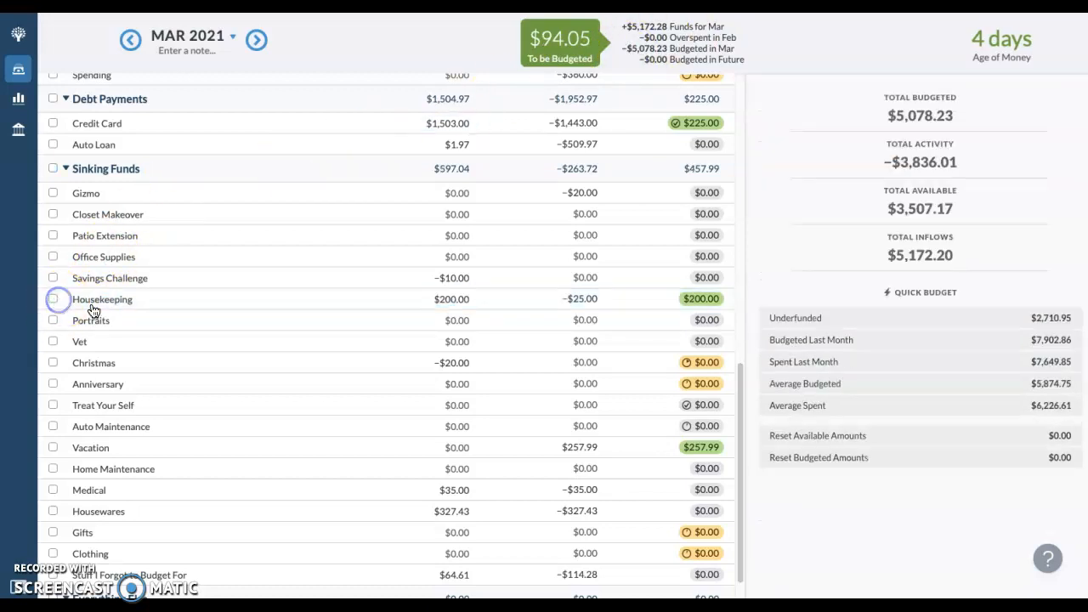
Step: Check the scheduled bills in All Accounts and budget the underfunded amount for the Subscriptions category
scroll(312, 303, "up", 5)
scroll(312, 303, "up", 8)
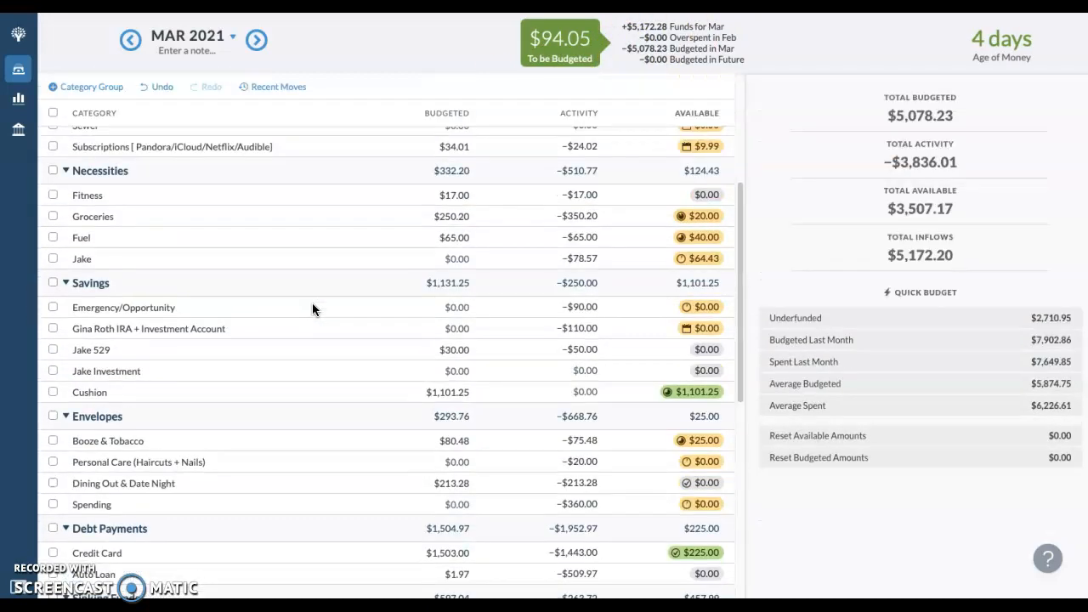
scroll(312, 309, "up", 1)
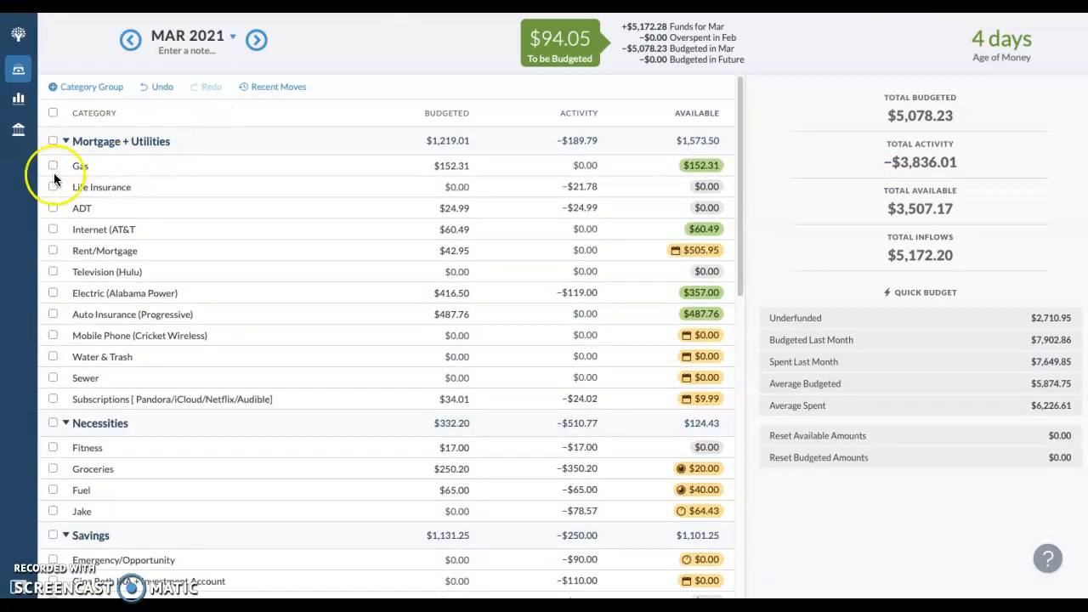
left_click(18, 128)
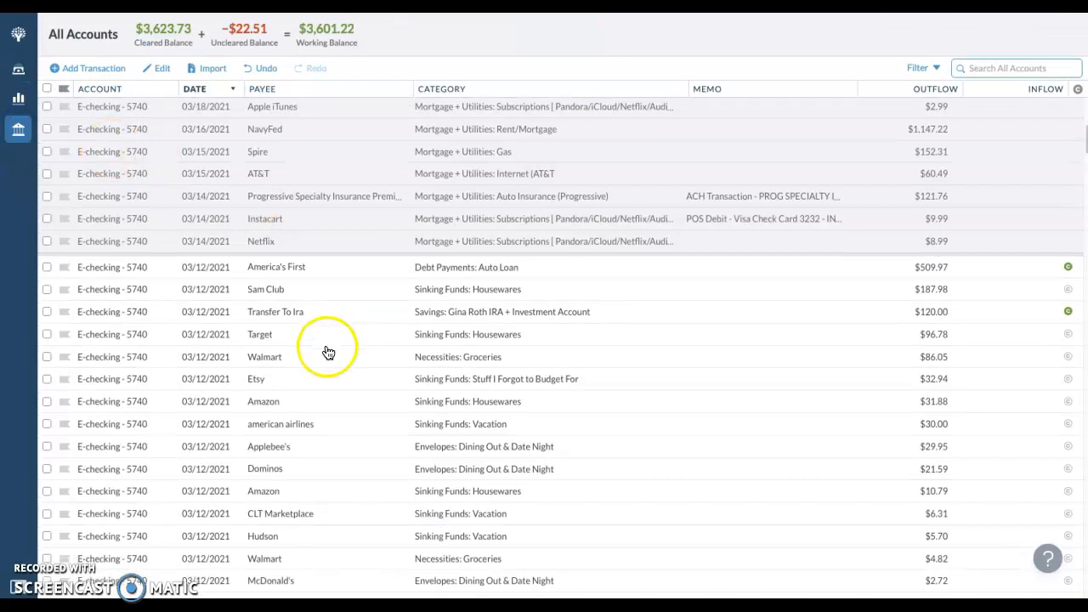
scroll(266, 309, "up", 2)
left_click(19, 69)
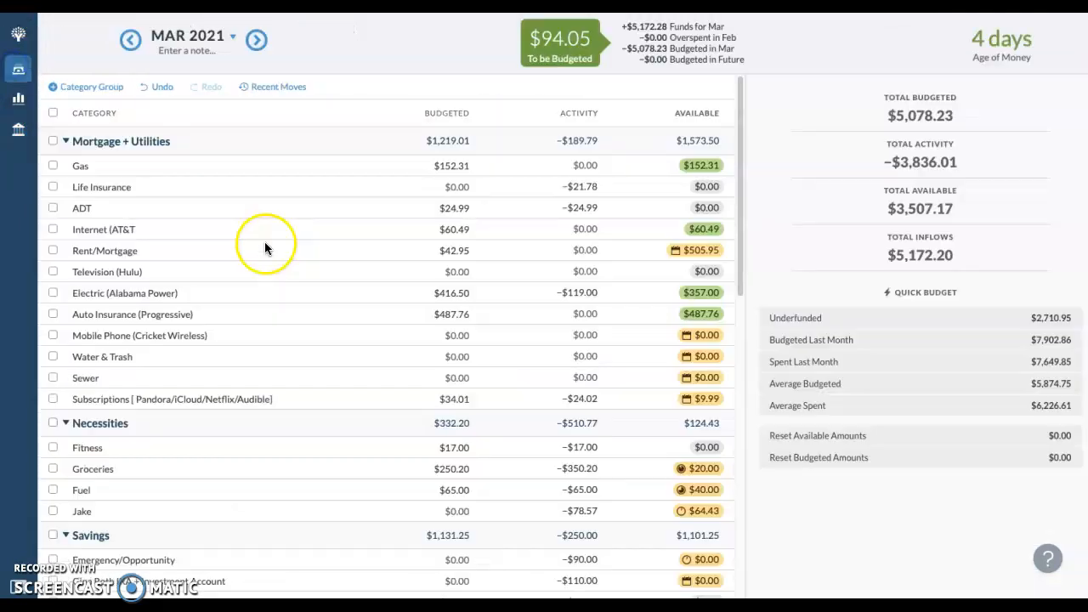
left_click(52, 399)
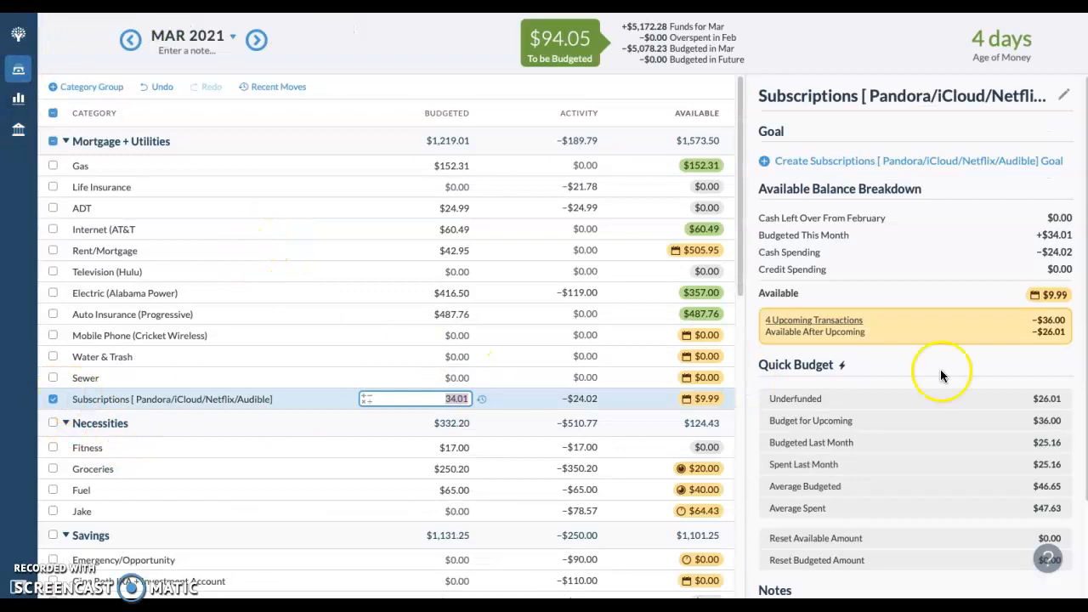
left_click(790, 400)
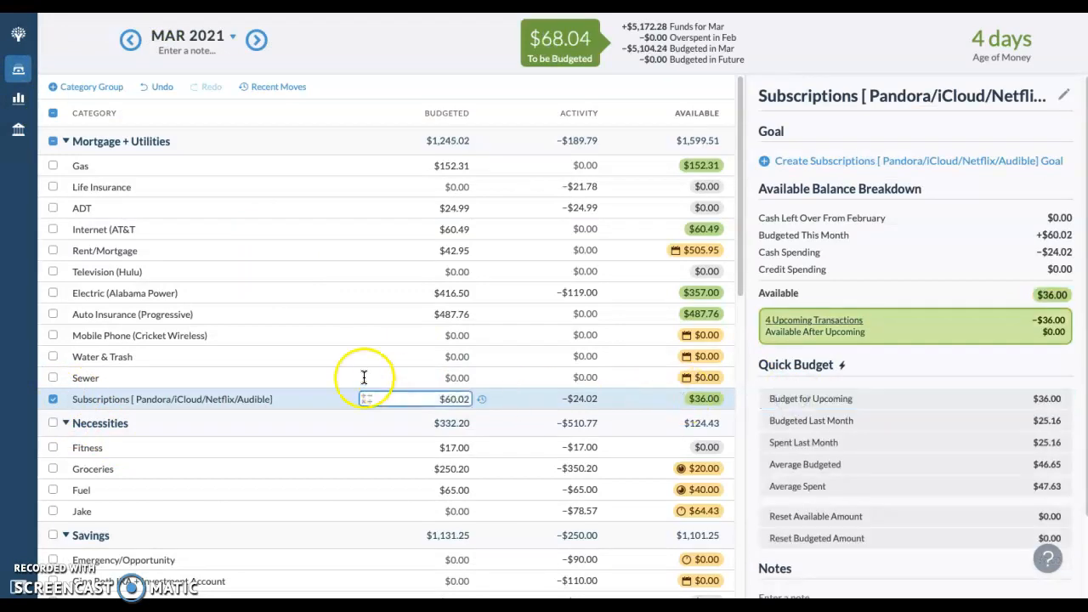
left_click(49, 399)
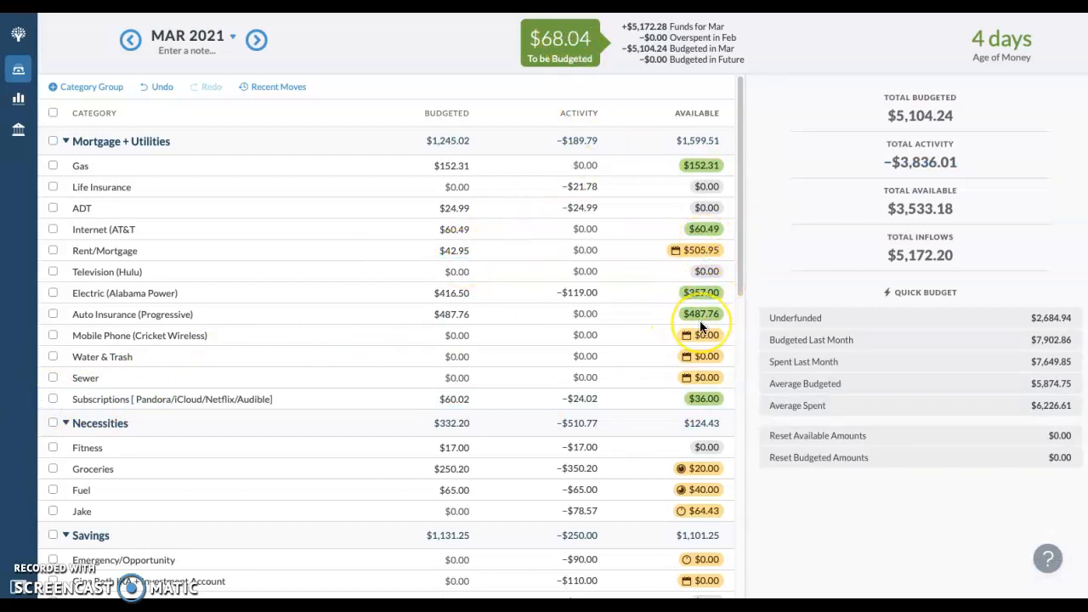
Step: Assign the remaining money to Rent/Mortgage by adding 68.04 to its budgeted amount
scroll(699, 323, "down", 2)
scroll(700, 323, "down", 4)
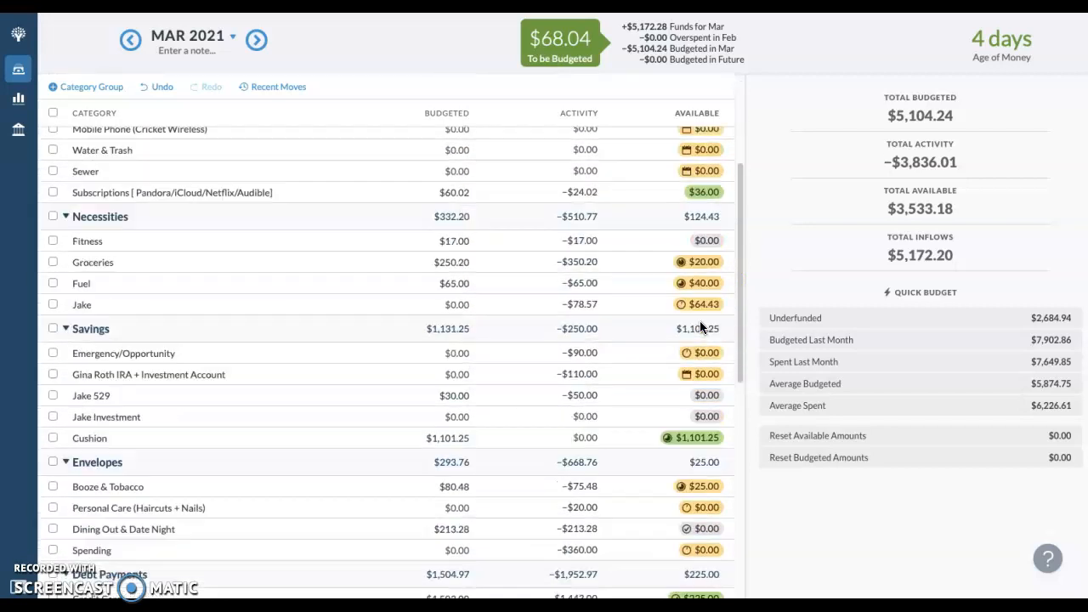
scroll(699, 320, "up", 3)
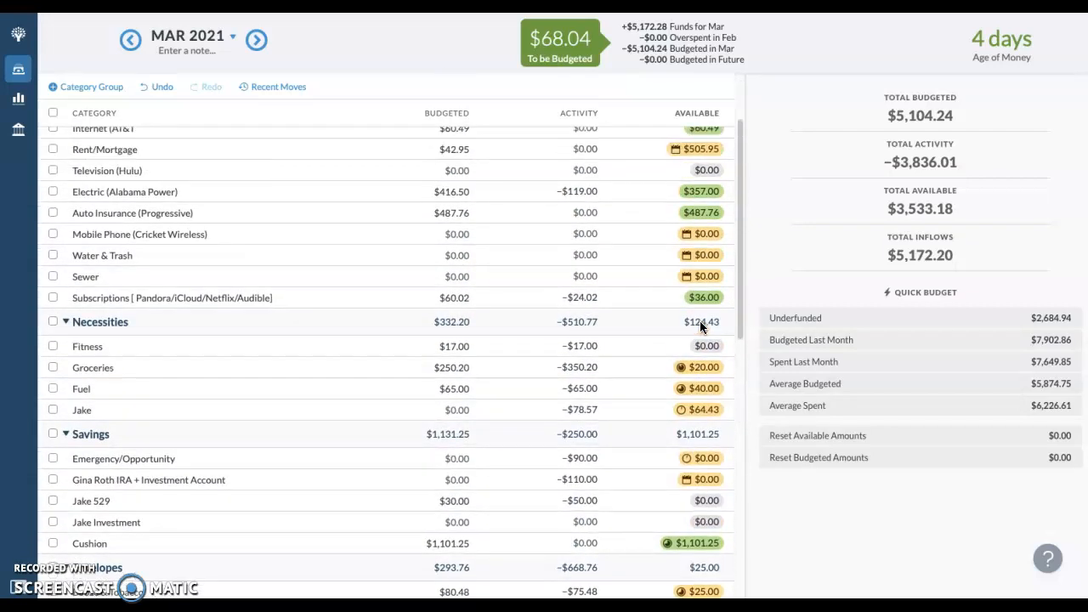
scroll(688, 199, "up", 1)
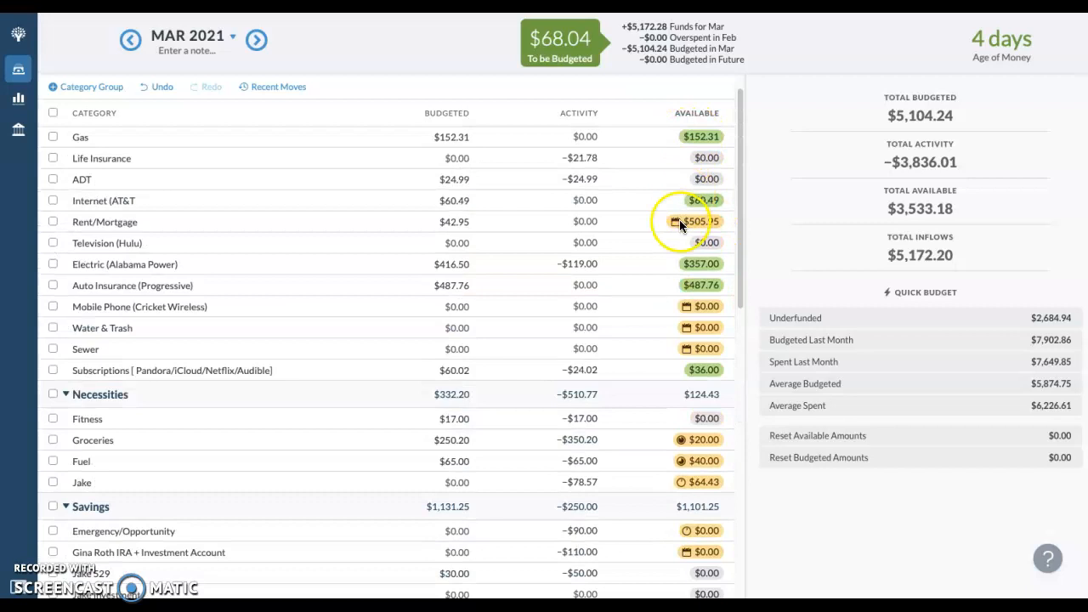
left_click(467, 222)
left_click(467, 223)
type("+68.04")
key("Return")
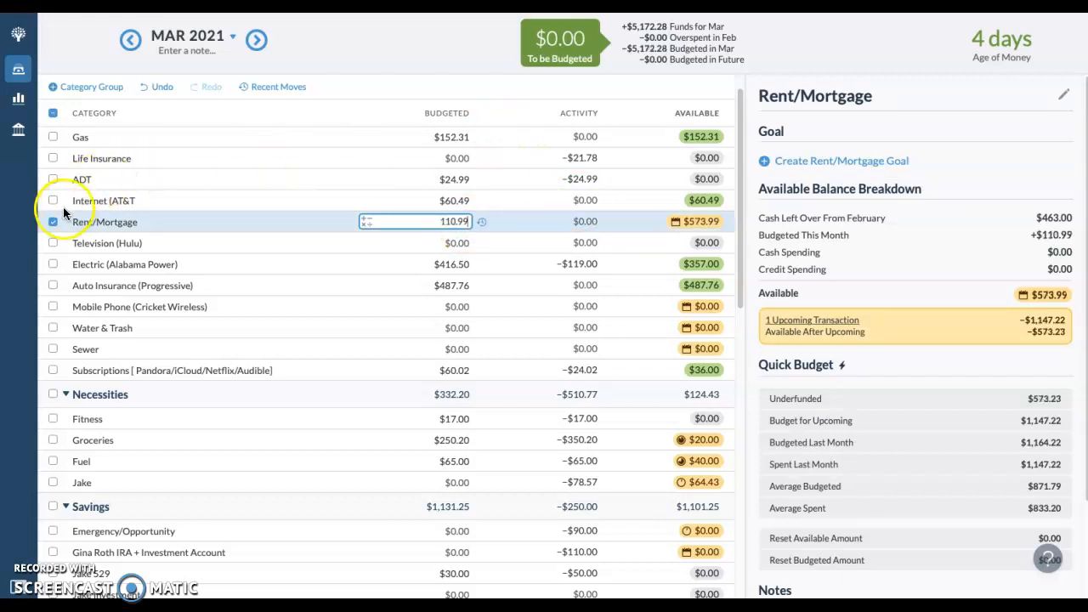
left_click(53, 222)
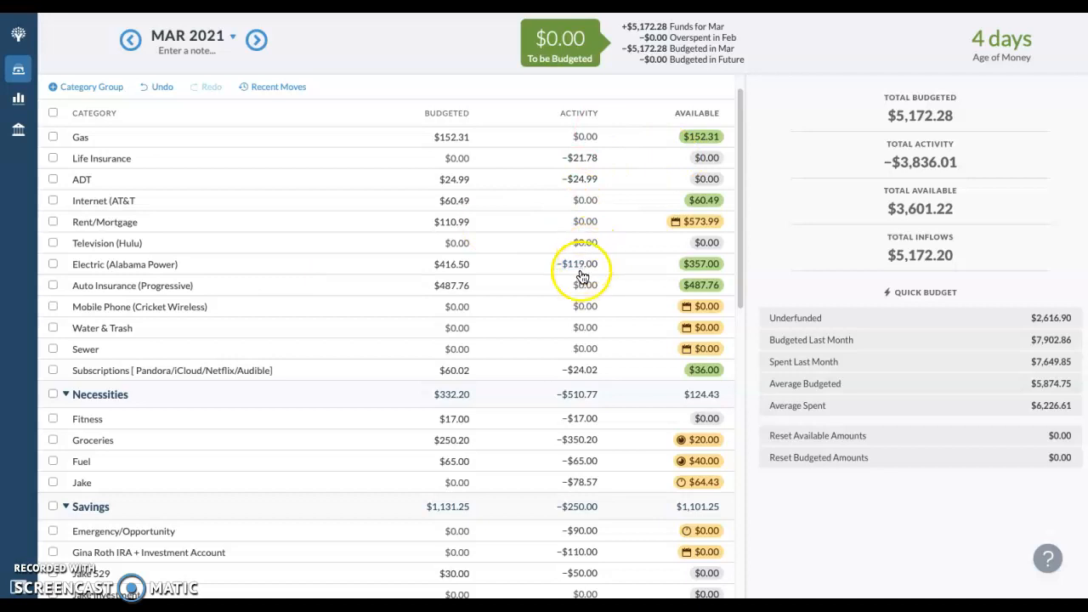
scroll(580, 268, "up", 1)
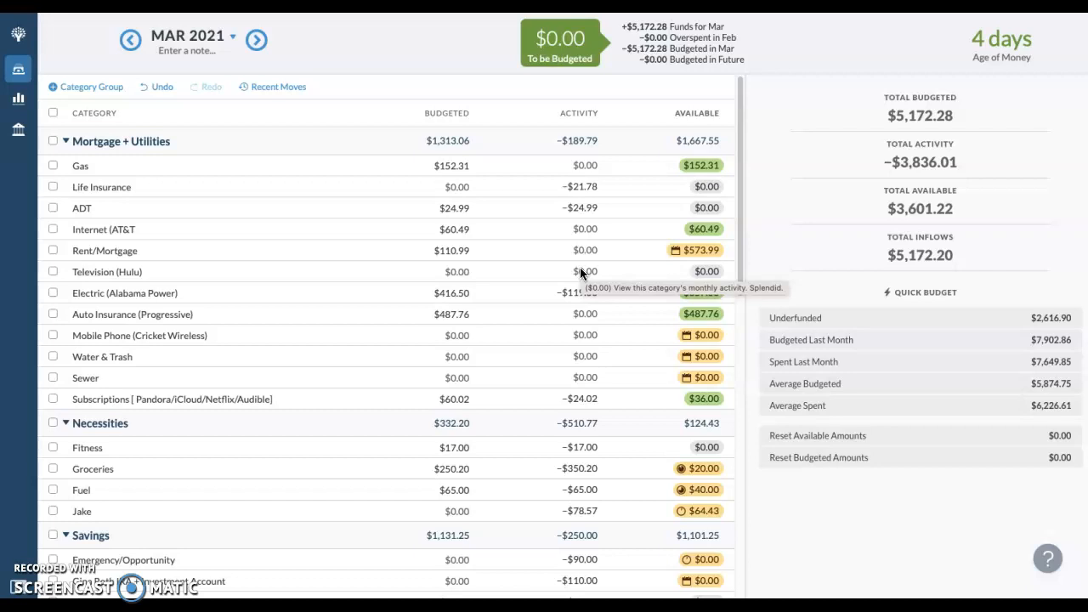
left_click(866, 116)
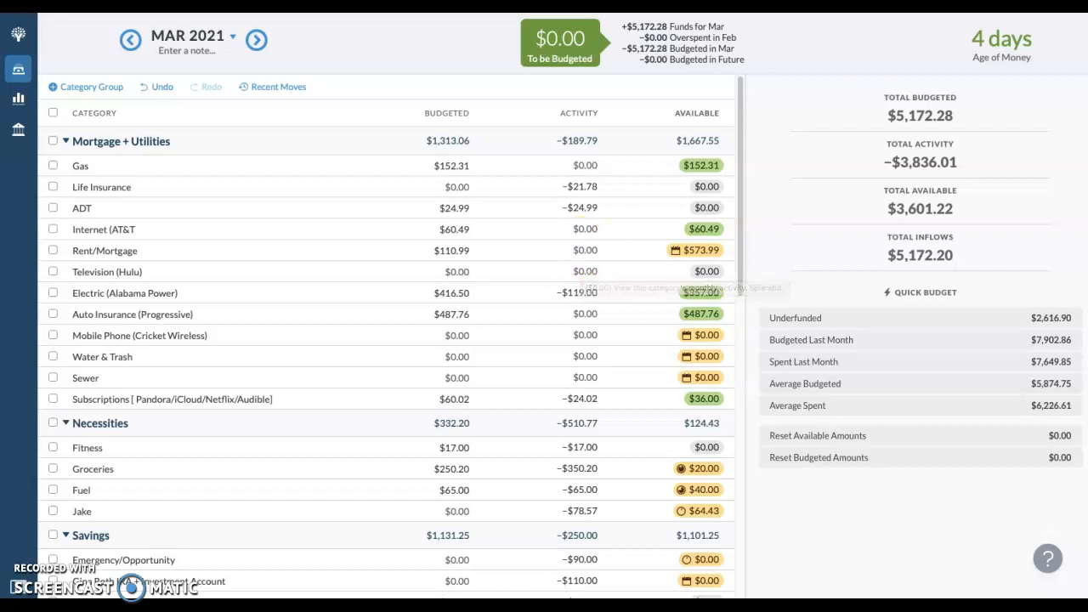